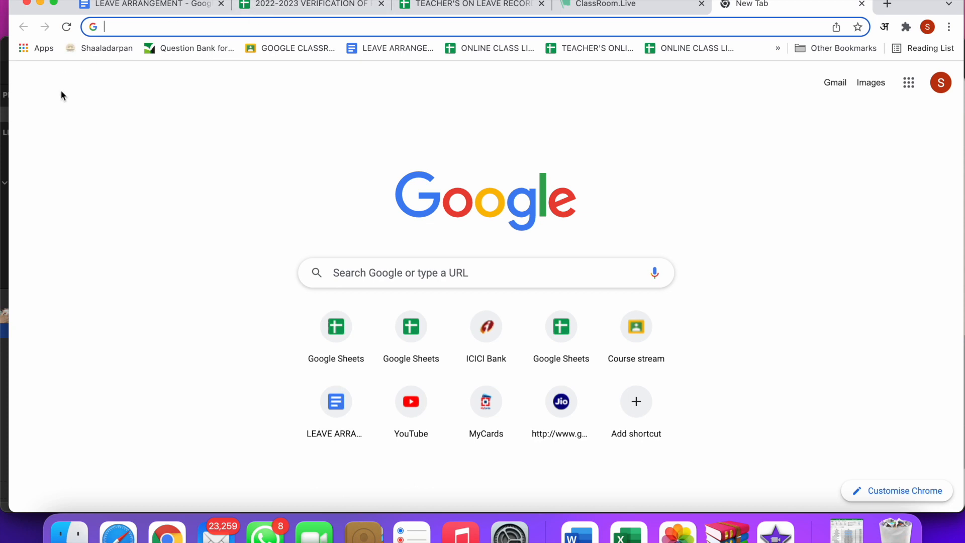
Search Google for the KVS online admission address 'kvonlineadmission.kvs.gov'
{"action": "type", "text": "kv"}
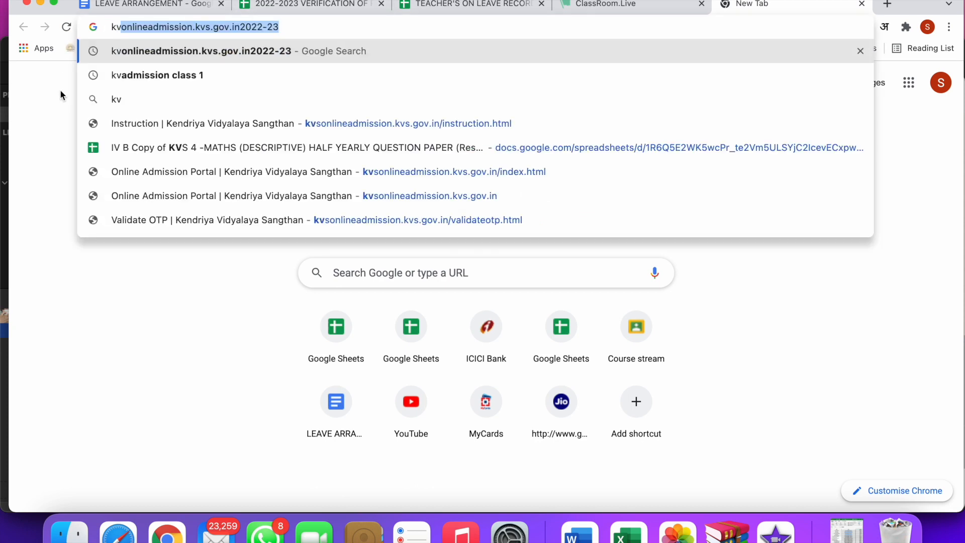
{"action": "type", "text": "online"}
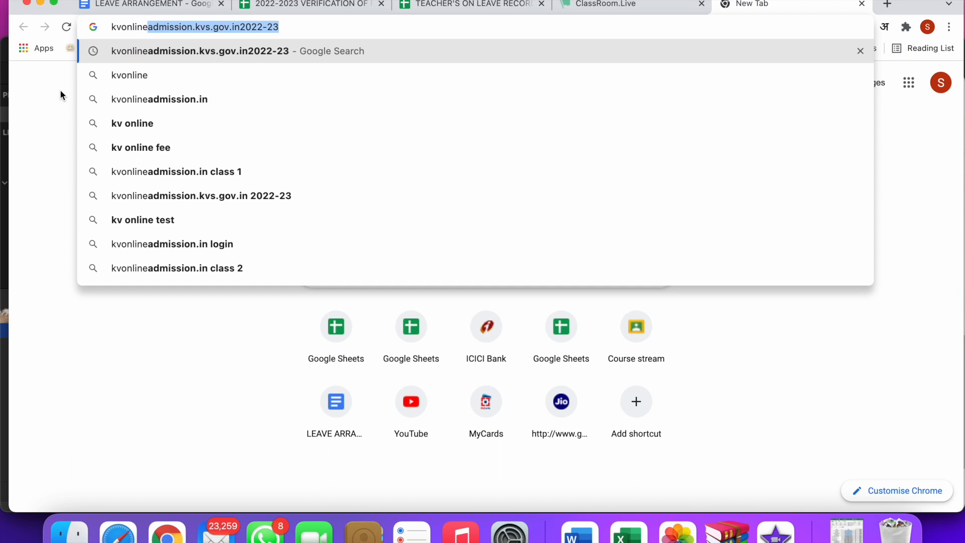
{"action": "type", "text": "admission"}
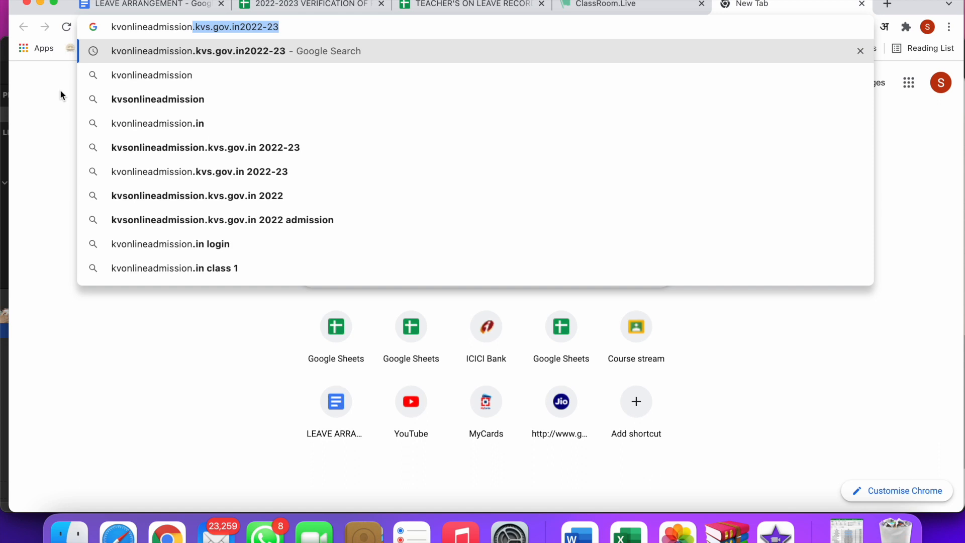
{"action": "type", "text": ".kvs"}
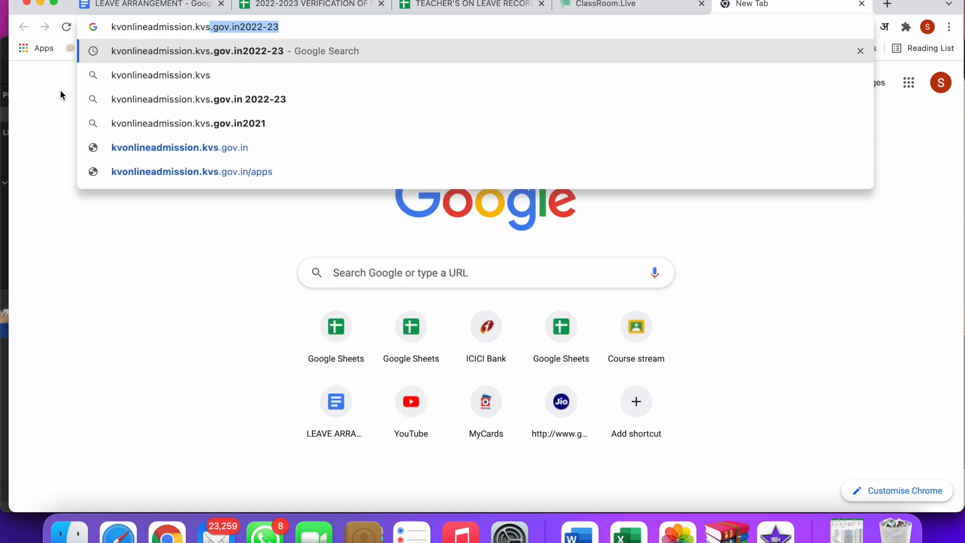
{"action": "type", "text": ".gov"}
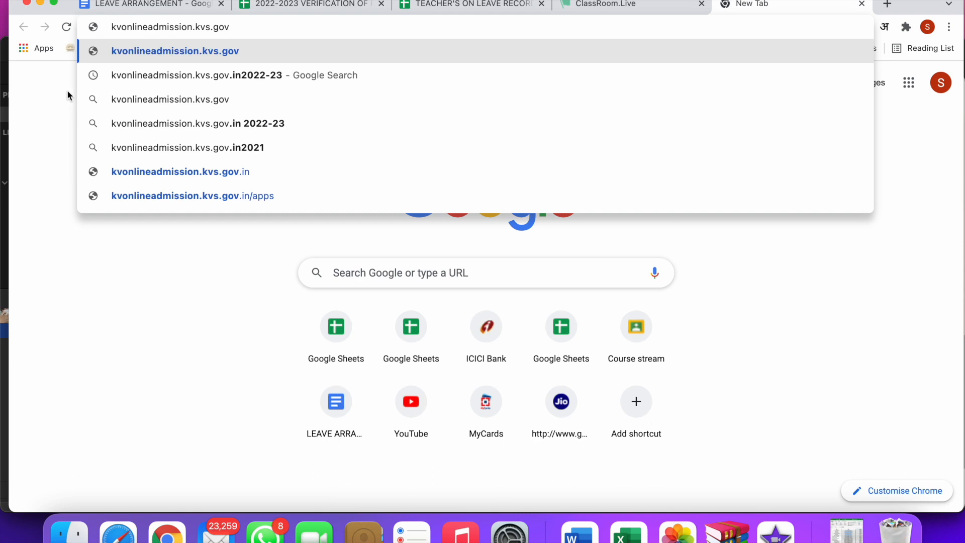
{"action": "left_click", "coordinate": [158, 79]}
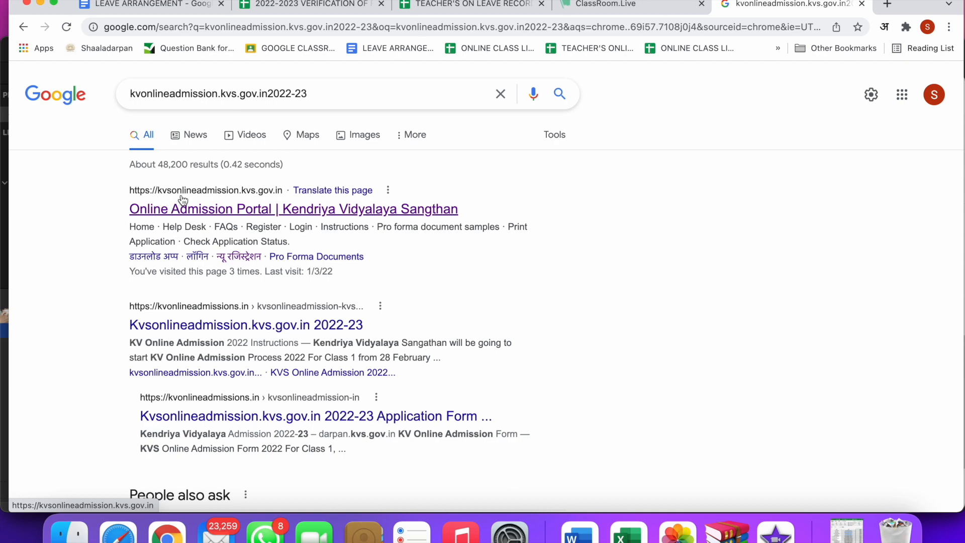
Open the KVS Online Admission Portal, start a new registration and scroll through the General Instructions
{"action": "left_click", "coordinate": [218, 212]}
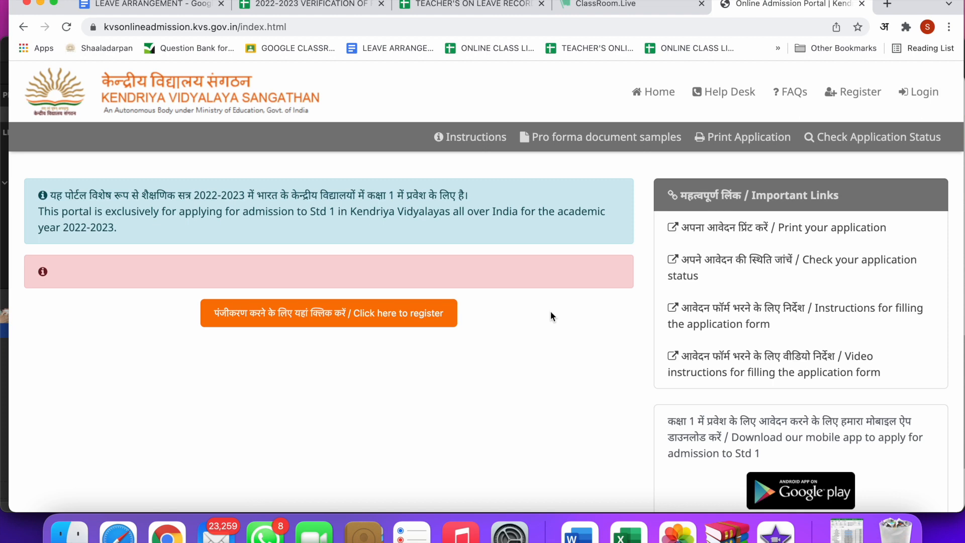
{"action": "scroll", "coordinate": [551, 315], "scroll_direction": "down", "scroll_amount": 1}
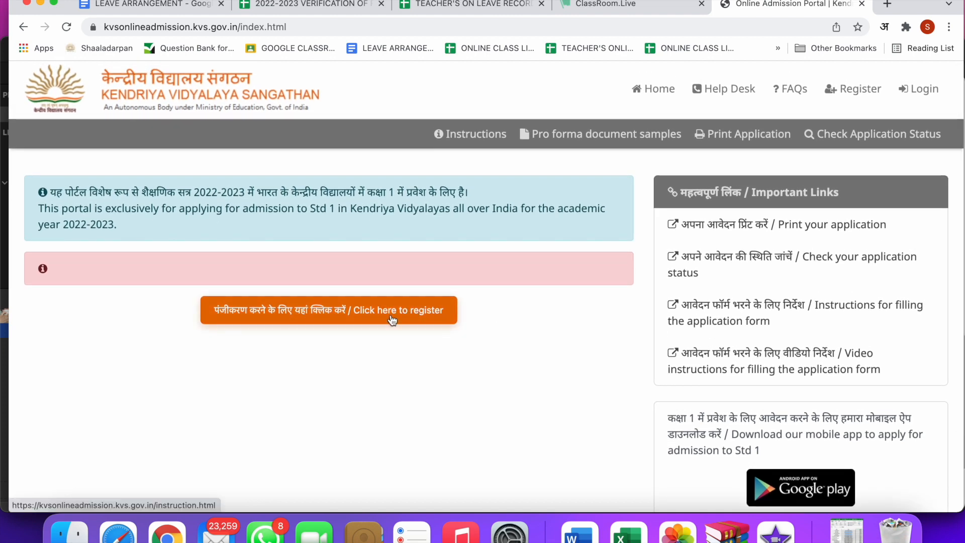
{"action": "left_click", "coordinate": [393, 319]}
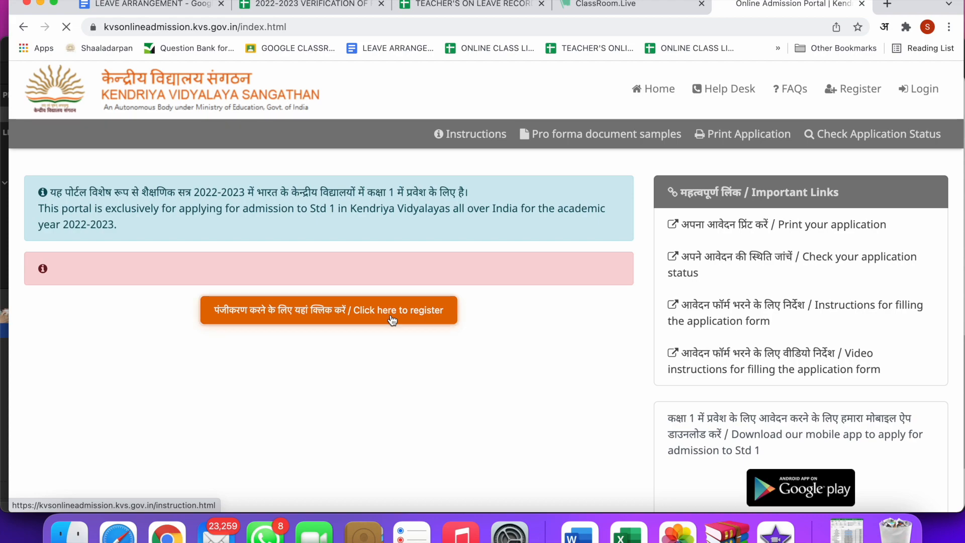
{"action": "scroll", "coordinate": [491, 362], "scroll_direction": "down", "scroll_amount": 6}
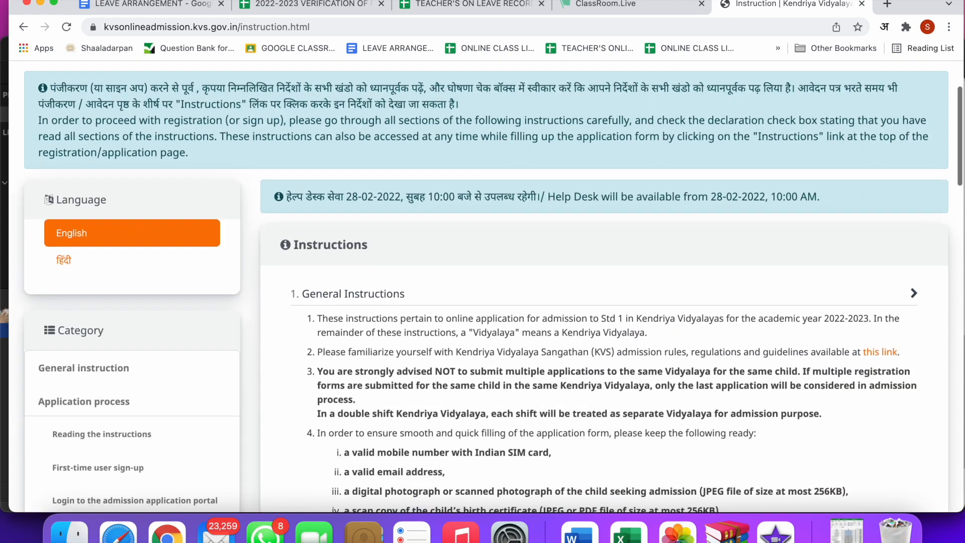
{"action": "scroll", "coordinate": [491, 375], "scroll_direction": "down", "scroll_amount": 12}
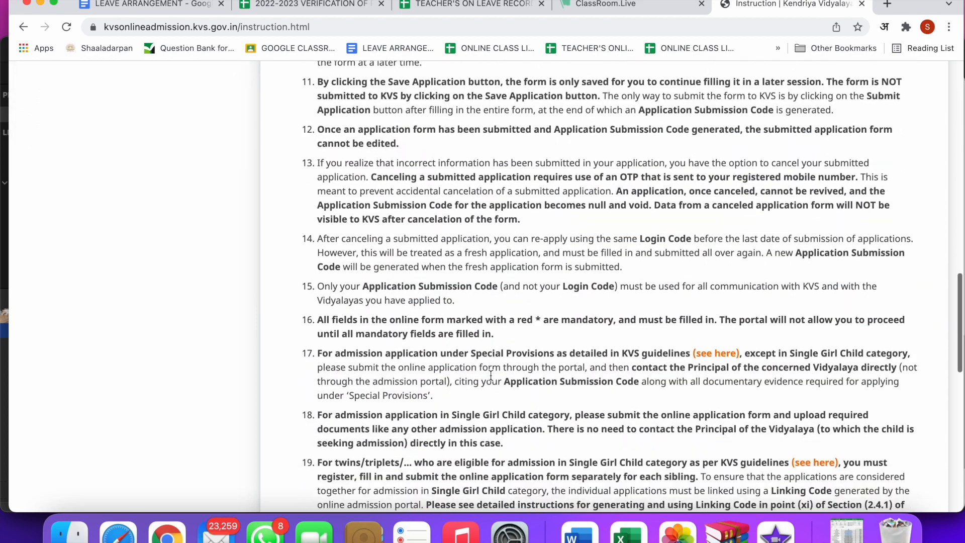
{"action": "scroll", "coordinate": [491, 375], "scroll_direction": "down", "scroll_amount": 10}
{"action": "scroll", "coordinate": [491, 375], "scroll_direction": "down", "scroll_amount": 5}
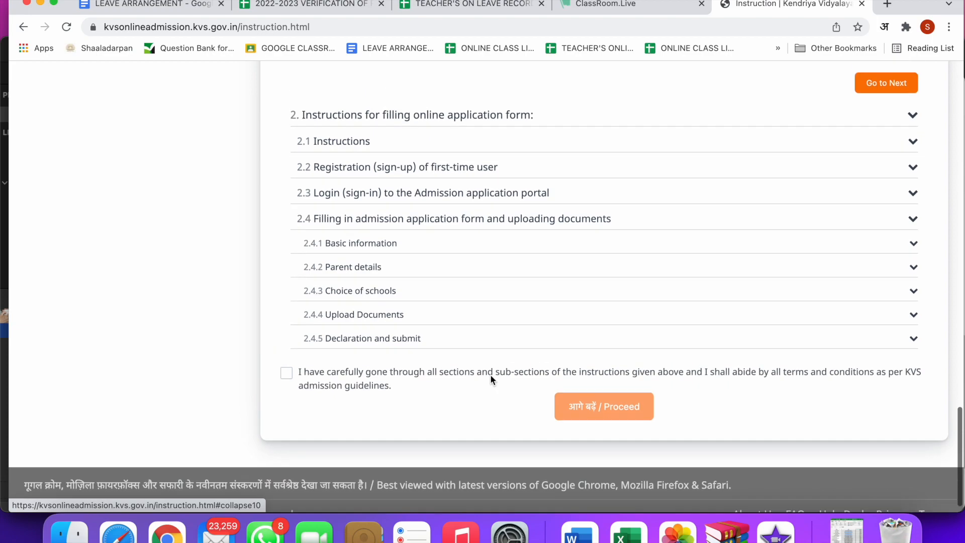
{"action": "scroll", "coordinate": [491, 375], "scroll_direction": "up", "scroll_amount": 20}
{"action": "scroll", "coordinate": [491, 375], "scroll_direction": "up", "scroll_amount": 5}
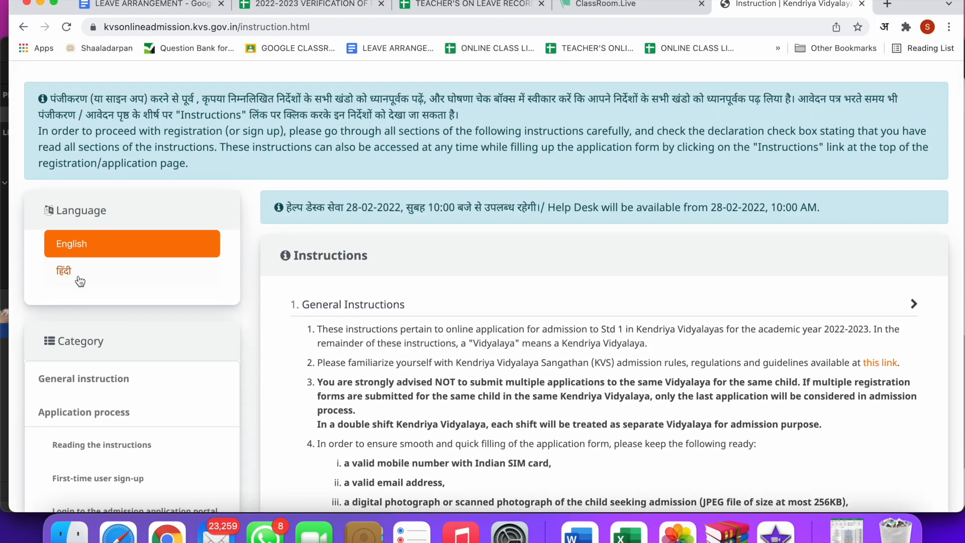
Switch the instructions to Hindi, read to the bottom and tick the all-instructions-read declaration
{"action": "left_click", "coordinate": [64, 271]}
{"action": "scroll", "coordinate": [377, 361], "scroll_direction": "down", "scroll_amount": 1}
{"action": "scroll", "coordinate": [377, 360], "scroll_direction": "down", "scroll_amount": 20}
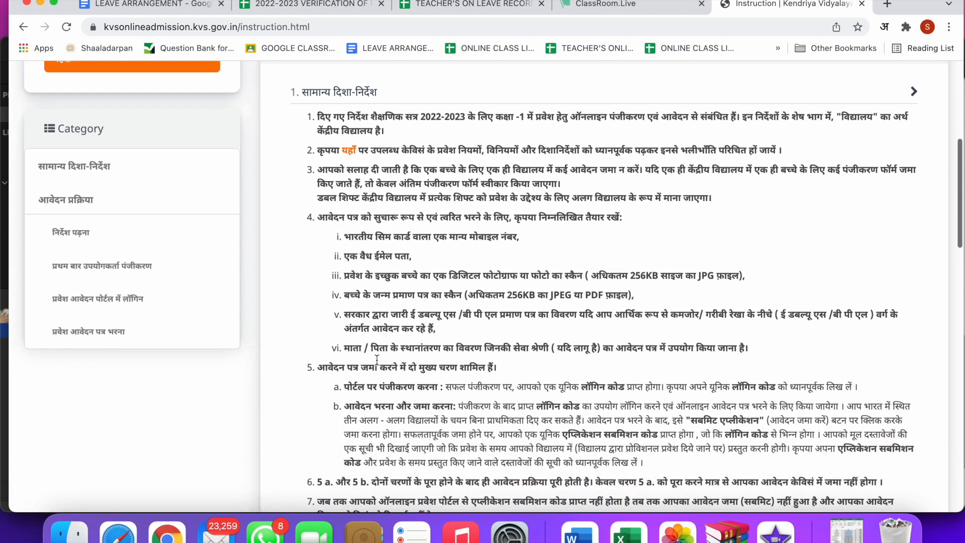
{"action": "scroll", "coordinate": [376, 360], "scroll_direction": "down", "scroll_amount": 10}
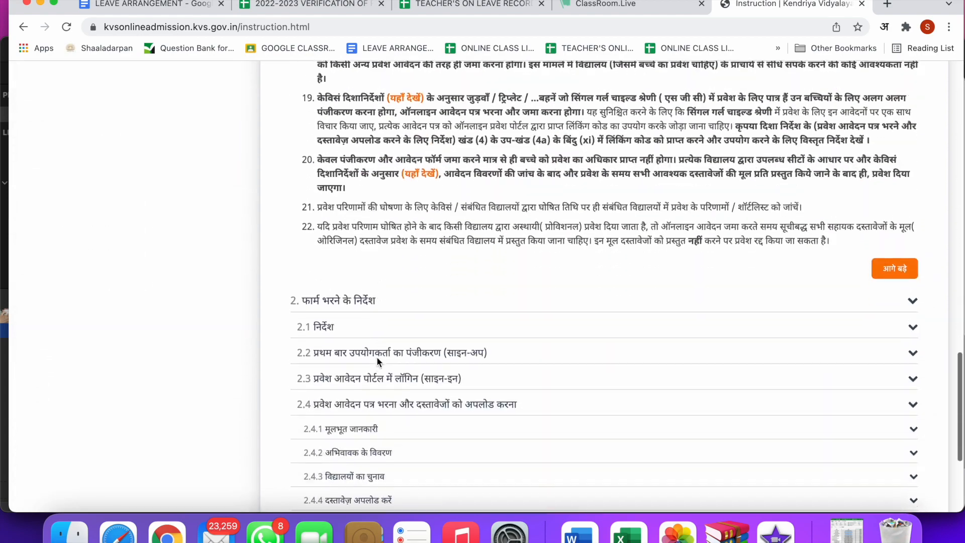
{"action": "scroll", "coordinate": [378, 362], "scroll_direction": "up", "scroll_amount": 20}
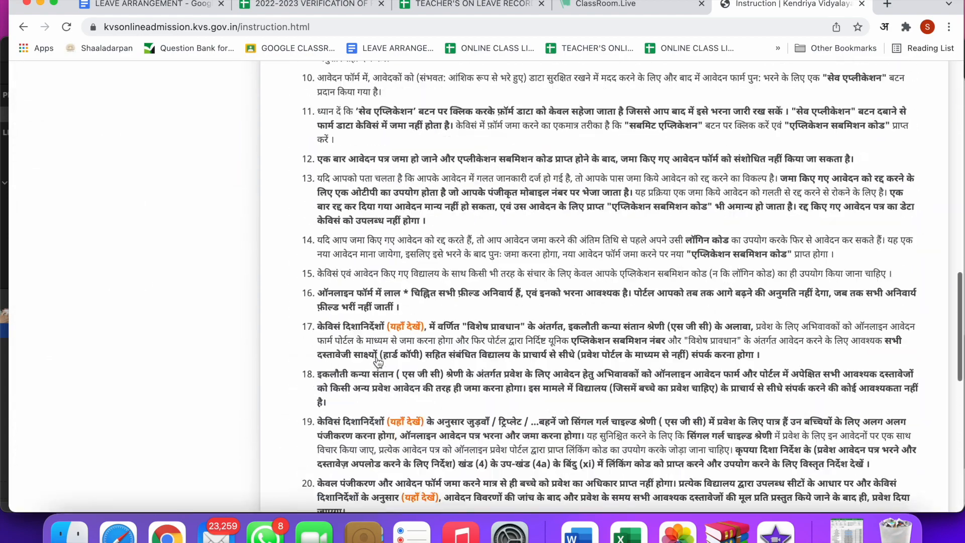
{"action": "scroll", "coordinate": [377, 357], "scroll_direction": "down", "scroll_amount": 4}
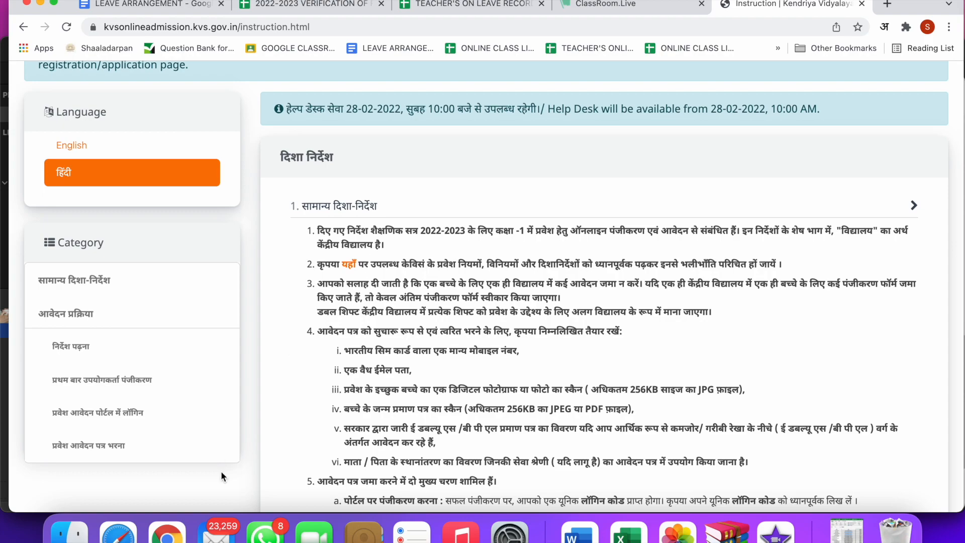
{"action": "scroll", "coordinate": [221, 471], "scroll_direction": "down", "scroll_amount": 20}
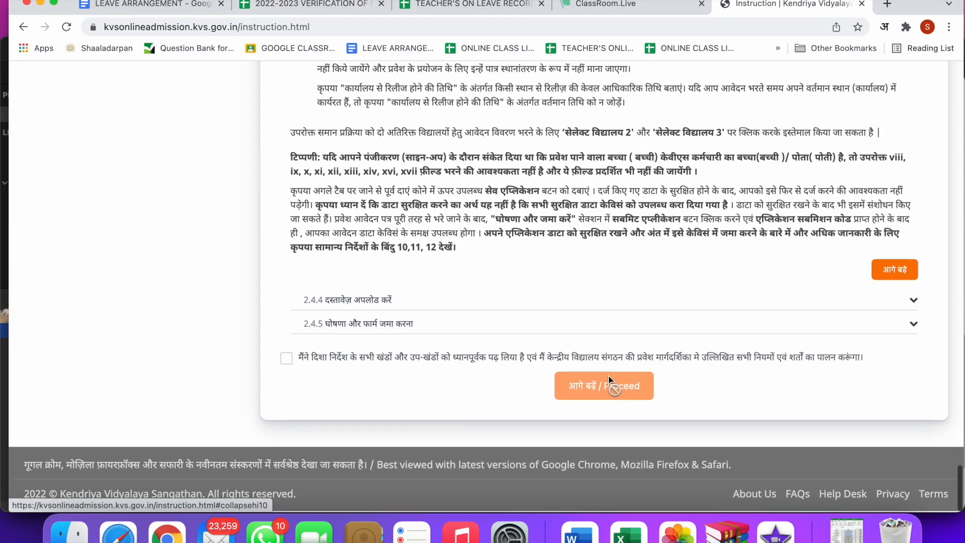
{"action": "left_click", "coordinate": [893, 270]}
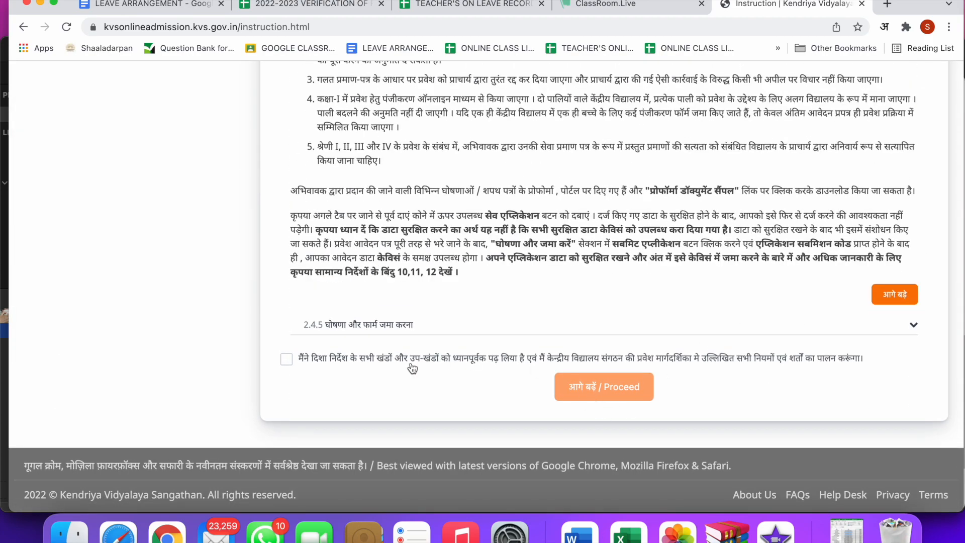
{"action": "left_click", "coordinate": [286, 360]}
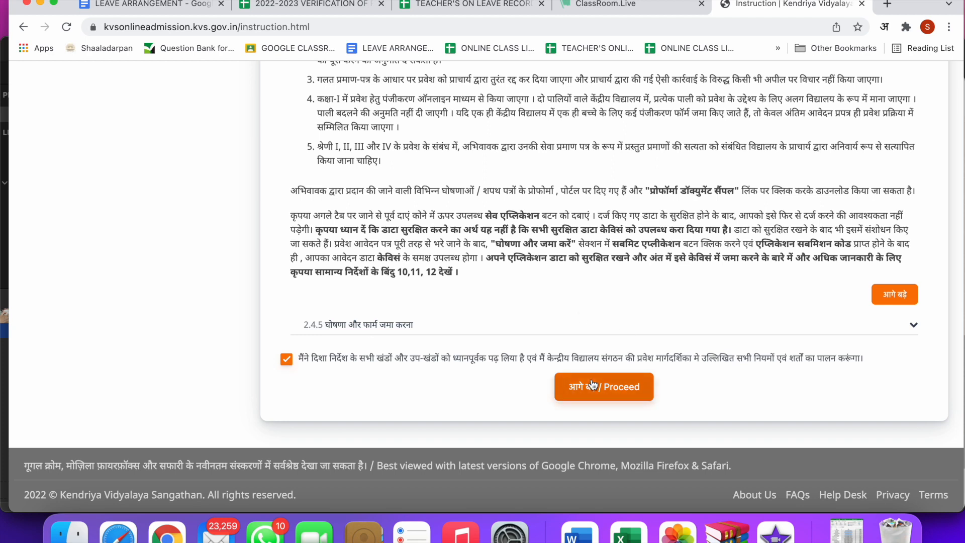
Proceed to the new registration form
{"action": "left_click", "coordinate": [626, 393]}
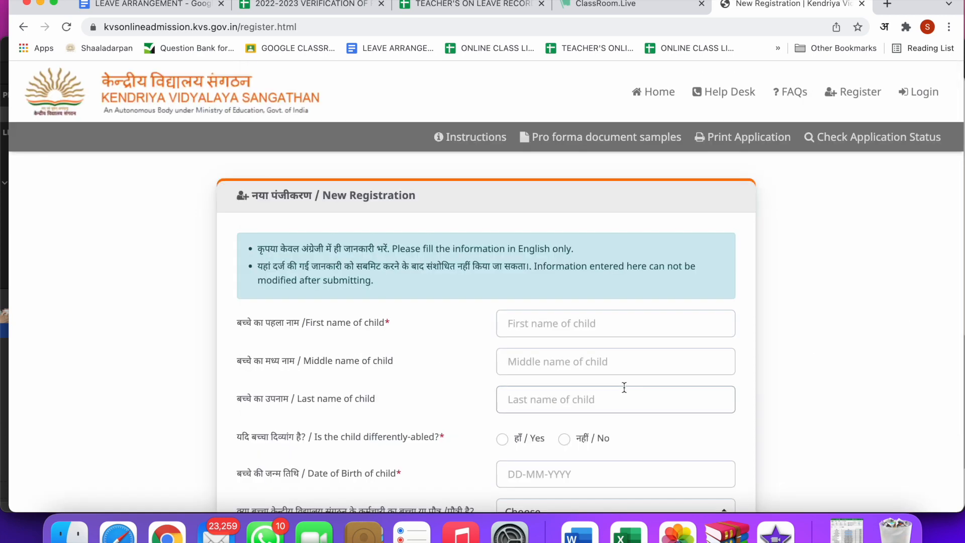
{"action": "scroll", "coordinate": [540, 335], "scroll_direction": "down", "scroll_amount": 3}
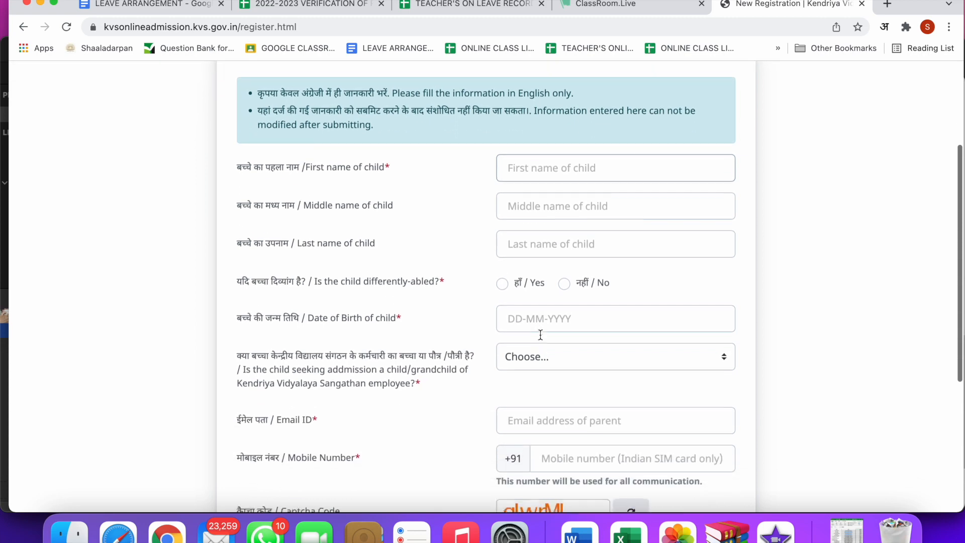
{"action": "scroll", "coordinate": [541, 336], "scroll_direction": "down", "scroll_amount": 3}
{"action": "scroll", "coordinate": [540, 339], "scroll_direction": "up", "scroll_amount": 5}
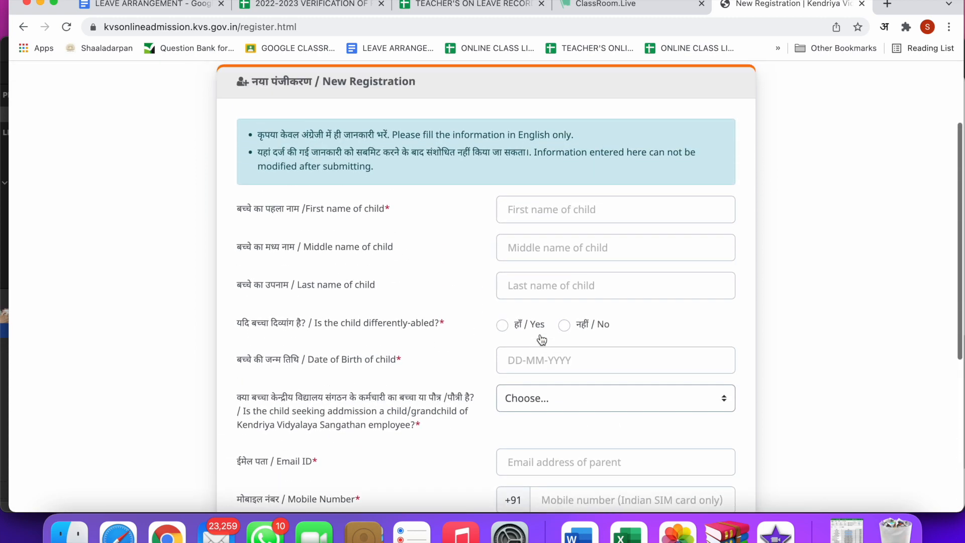
{"action": "scroll", "coordinate": [541, 340], "scroll_direction": "up", "scroll_amount": 3}
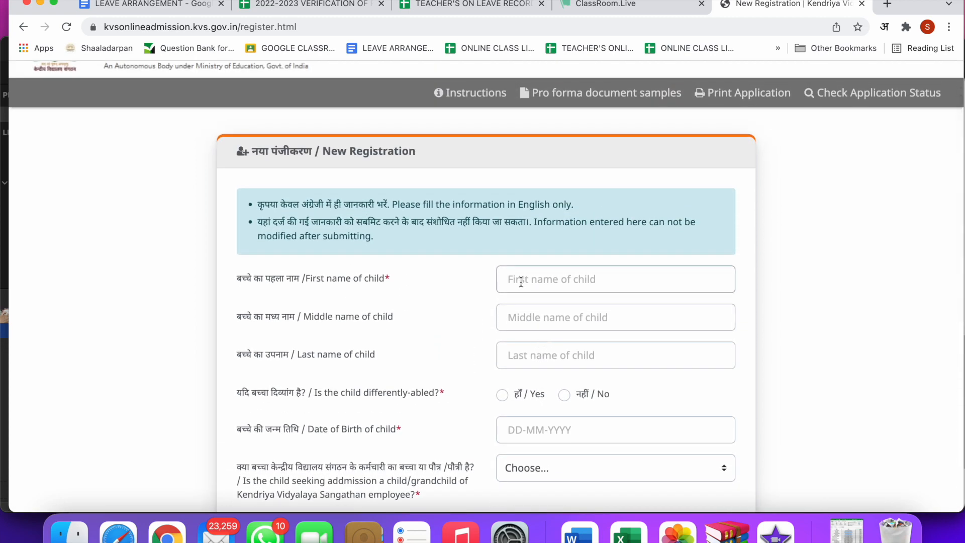
Enter the child's first name, correcting the spelling mistakes
{"action": "left_click", "coordinate": [512, 284]}
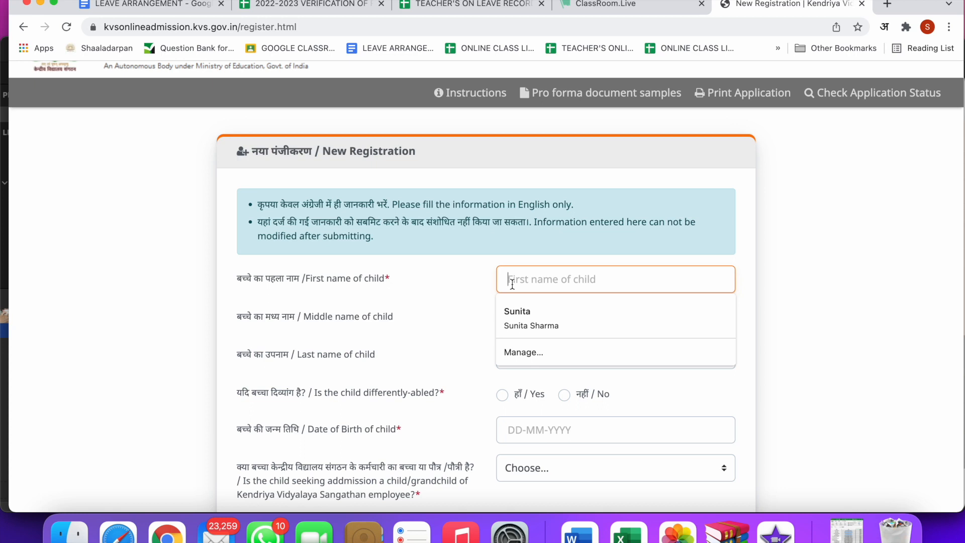
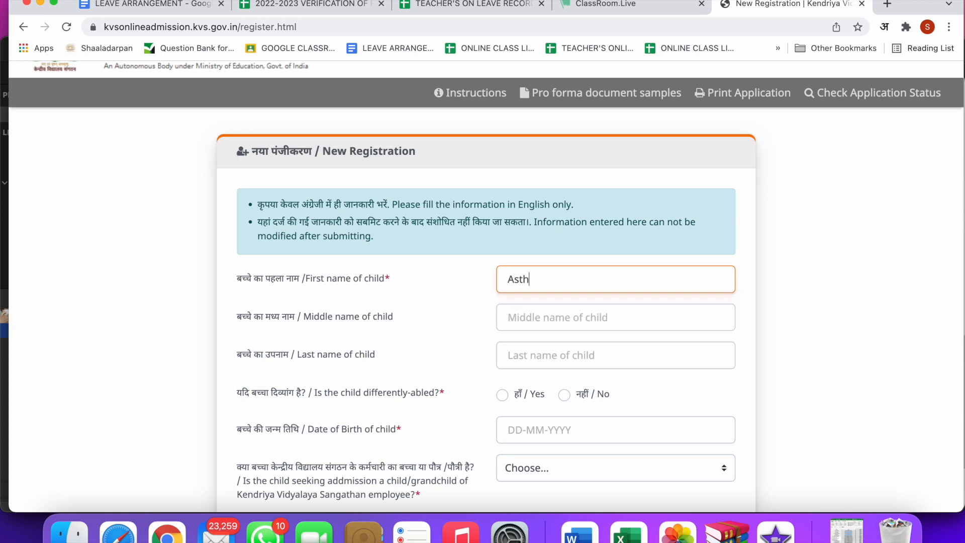
{"action": "left_click", "coordinate": [520, 279]}
{"action": "key", "text": "BackSpace"}
{"action": "type", "text": "a"}
{"action": "left_click", "coordinate": [538, 279]}
{"action": "key", "text": "BackSpace"}
{"action": "key", "text": "BackSpace"}
{"action": "type", "text": "sths"}
{"action": "key", "text": "BackSpace"}
{"action": "type", "text": "a"}
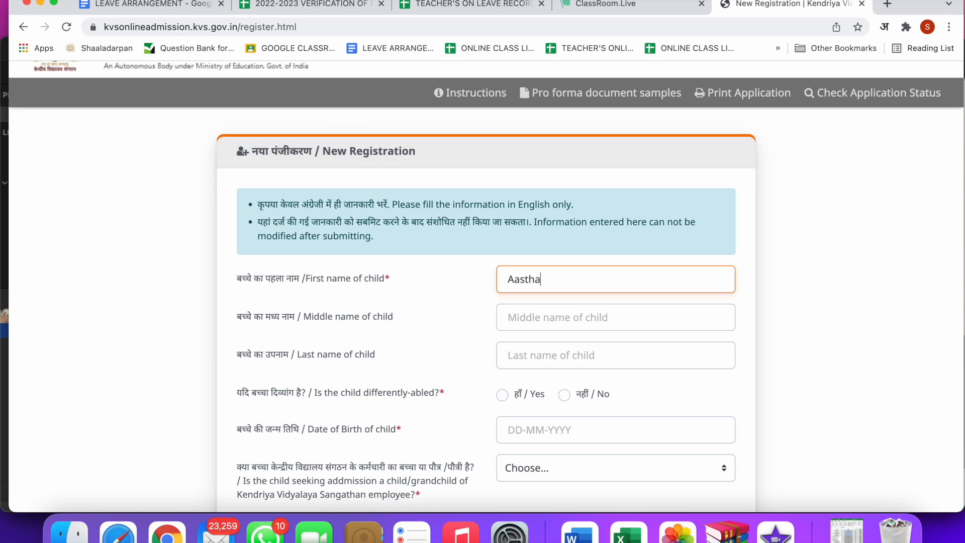
Enter the child's middle and last names
{"action": "left_click", "coordinate": [518, 320]}
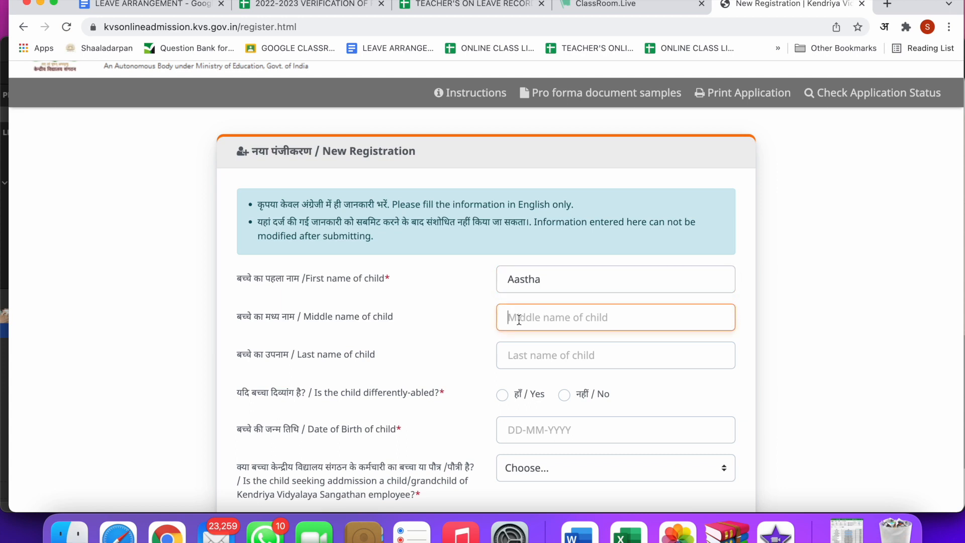
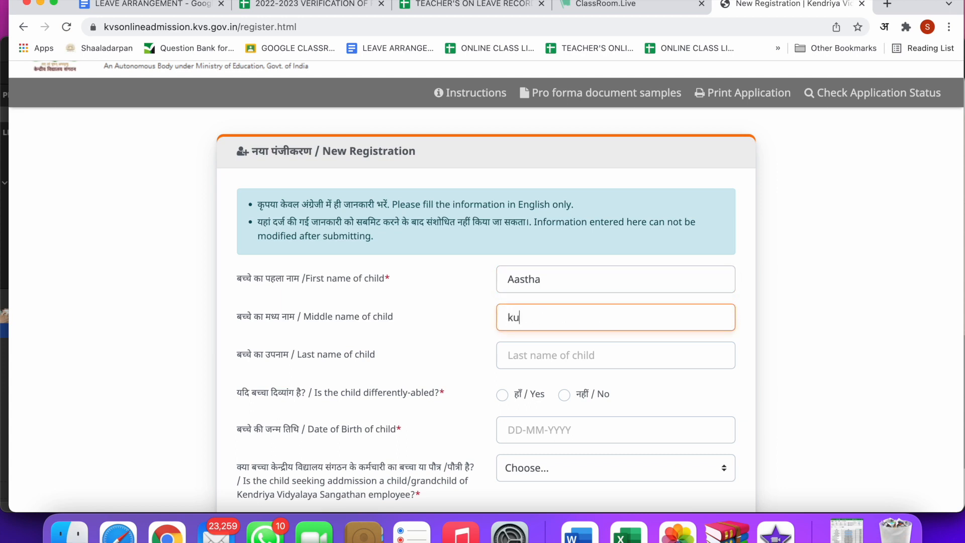
{"action": "left_click", "coordinate": [514, 350]}
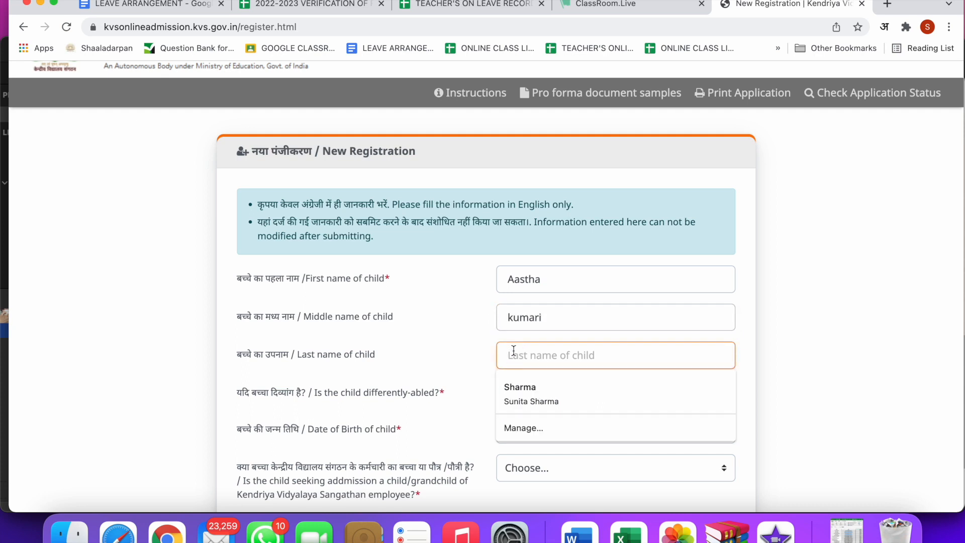
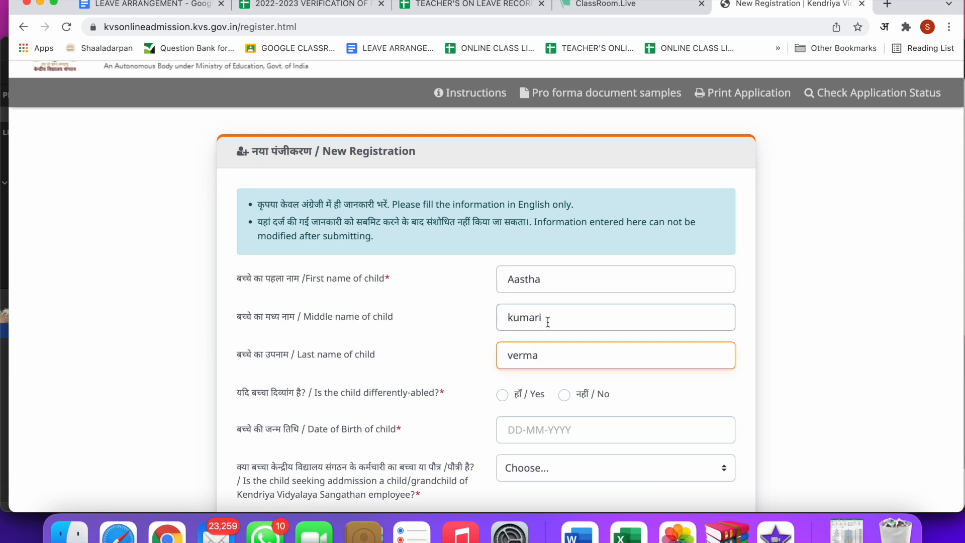
{"action": "scroll", "coordinate": [546, 361], "scroll_direction": "down", "scroll_amount": 4}
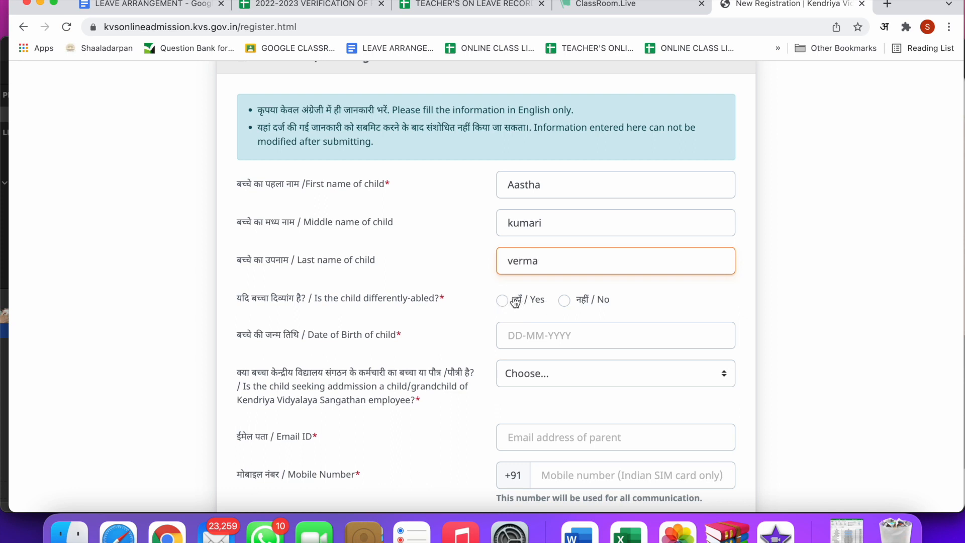
Mark the child as not differently-abled and open the date-of-birth calendar
{"action": "left_click", "coordinate": [503, 301]}
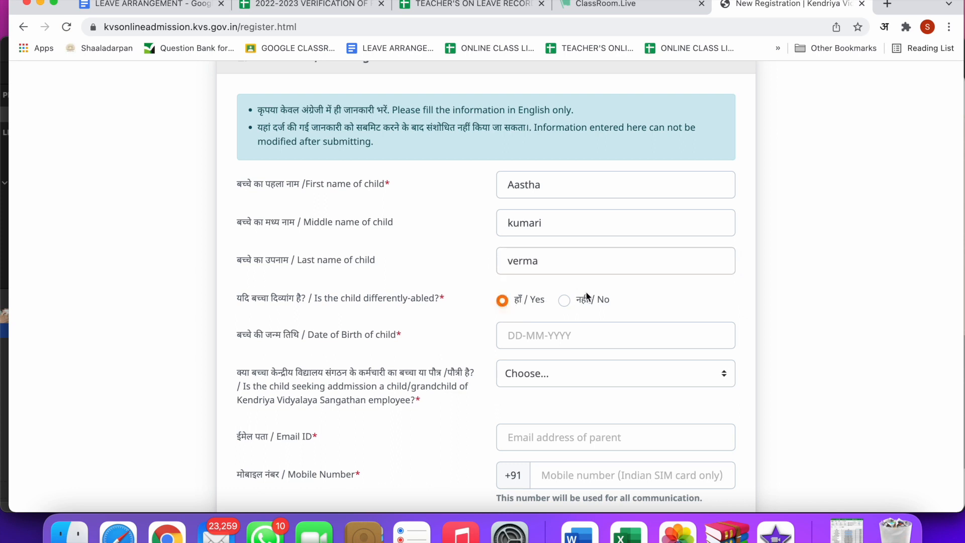
{"action": "left_click", "coordinate": [566, 302]}
{"action": "left_click", "coordinate": [523, 339]}
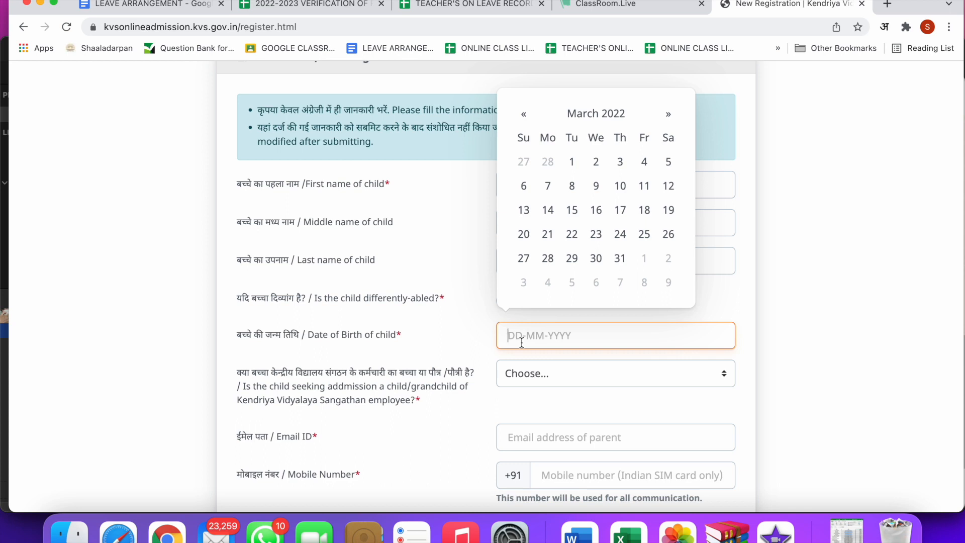
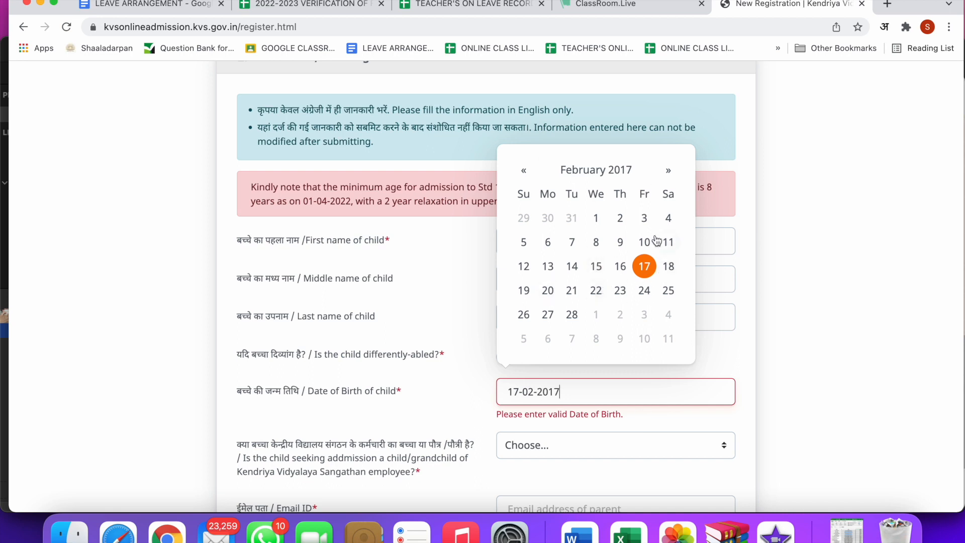
{"action": "left_click", "coordinate": [523, 171]}
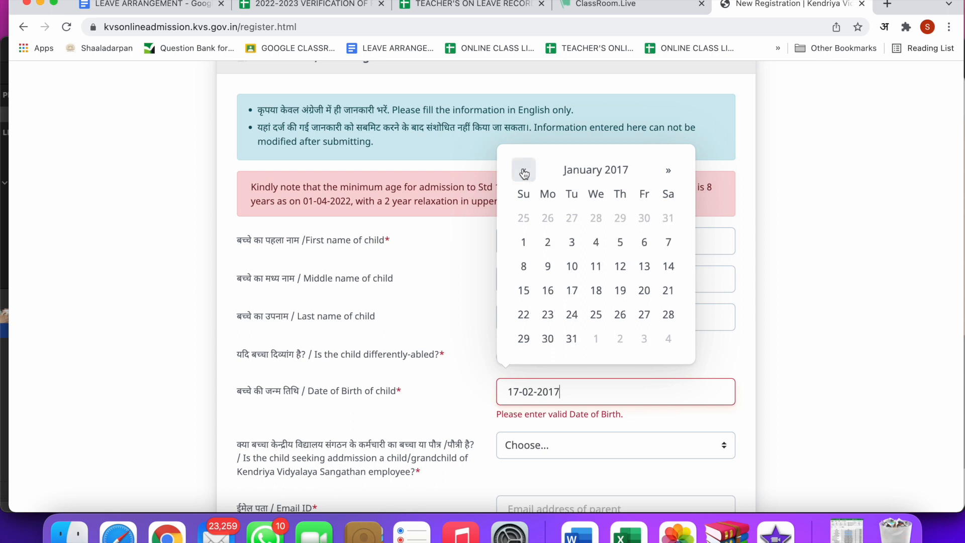
{"action": "left_click", "coordinate": [611, 174]}
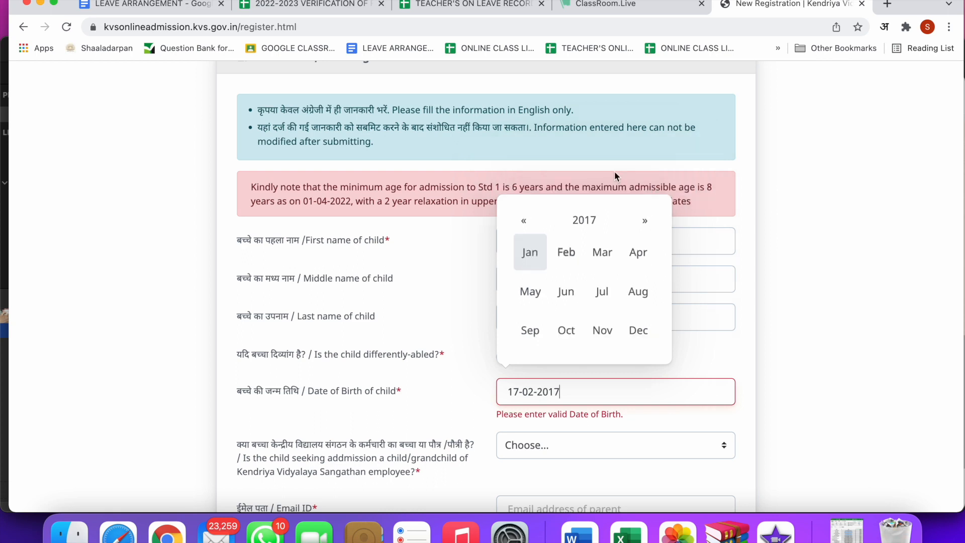
{"action": "left_click", "coordinate": [523, 222]}
{"action": "left_click", "coordinate": [567, 252]}
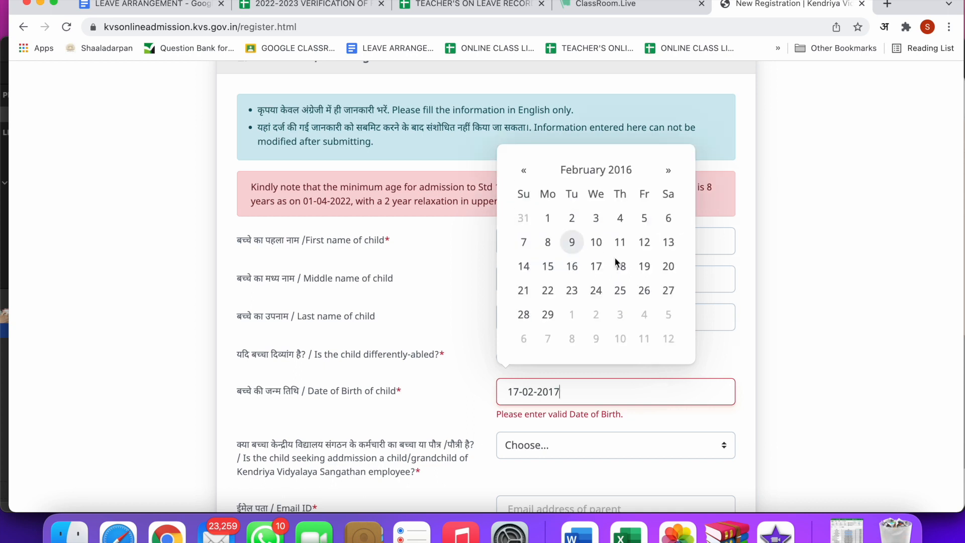
{"action": "left_click", "coordinate": [587, 267]}
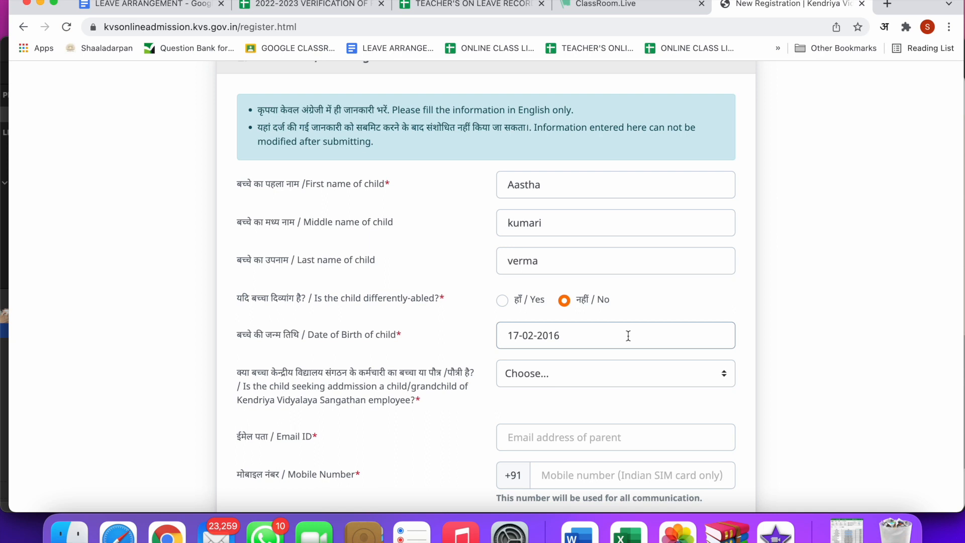
{"action": "key", "text": "Tab"}
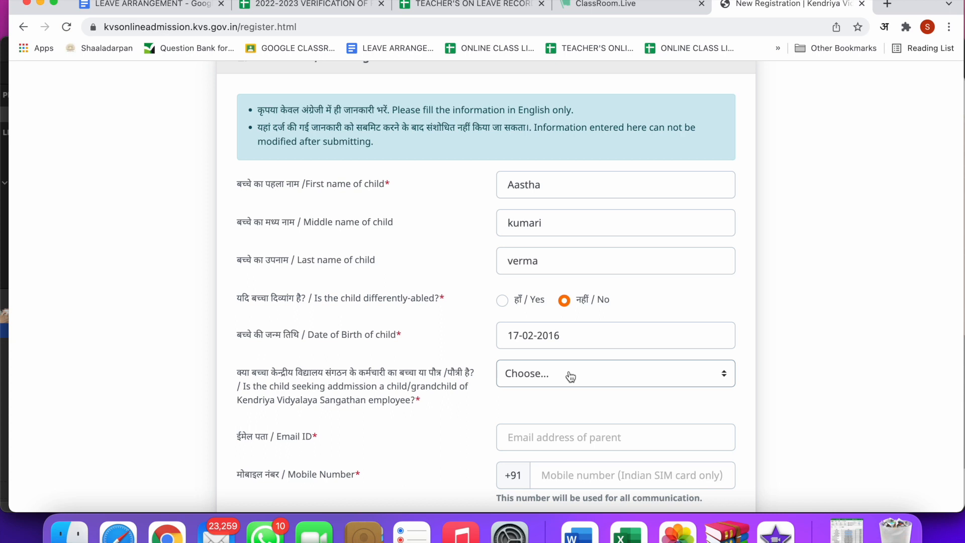
Answer Not Applicable to the KVS employee child/grandchild question
{"action": "left_click", "coordinate": [637, 383]}
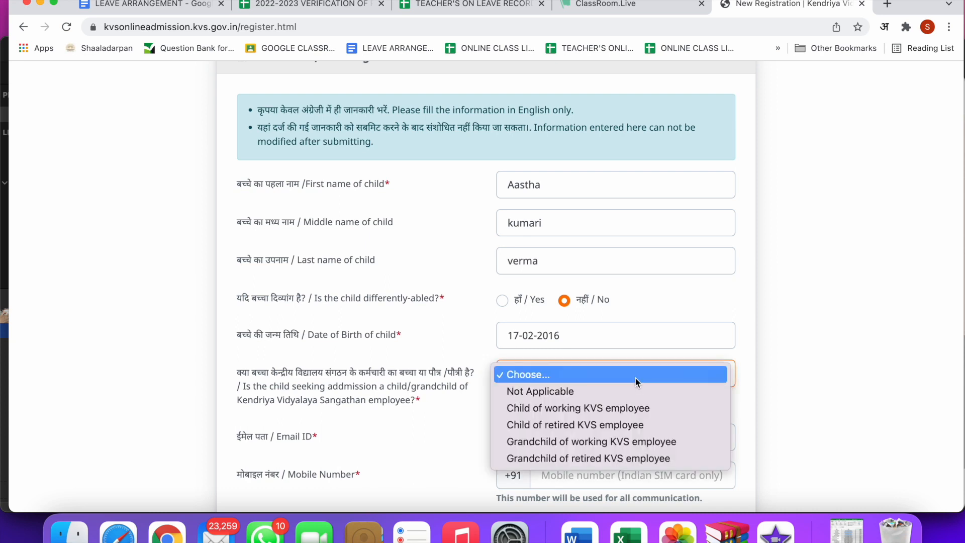
{"action": "left_click", "coordinate": [535, 396]}
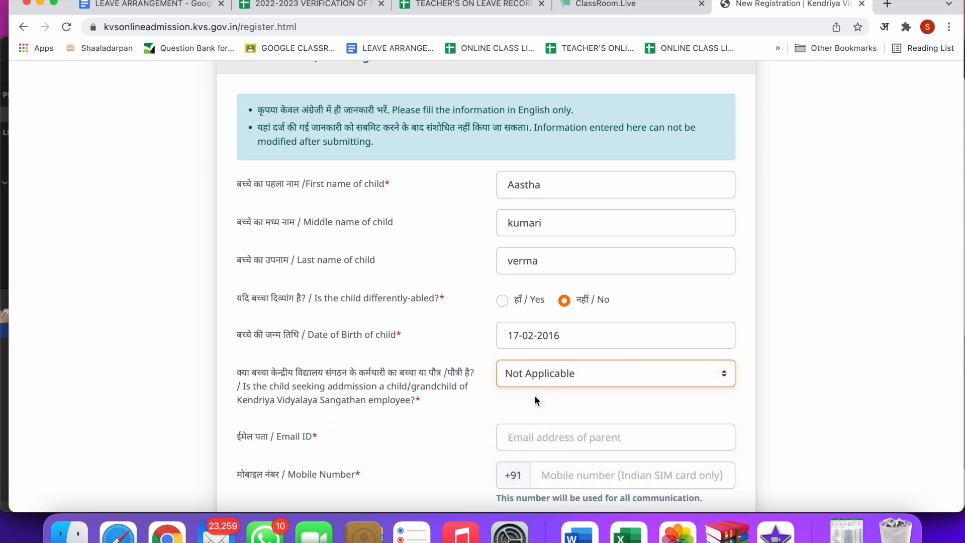
{"action": "left_click", "coordinate": [524, 442]}
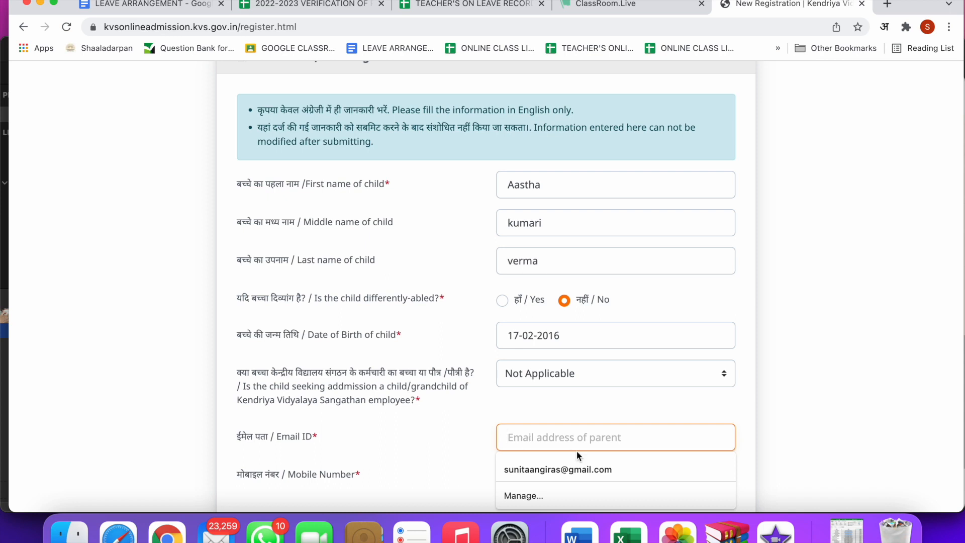
Fill in the saved parent e-mail address and the parent's mobile number
{"action": "left_click", "coordinate": [560, 471]}
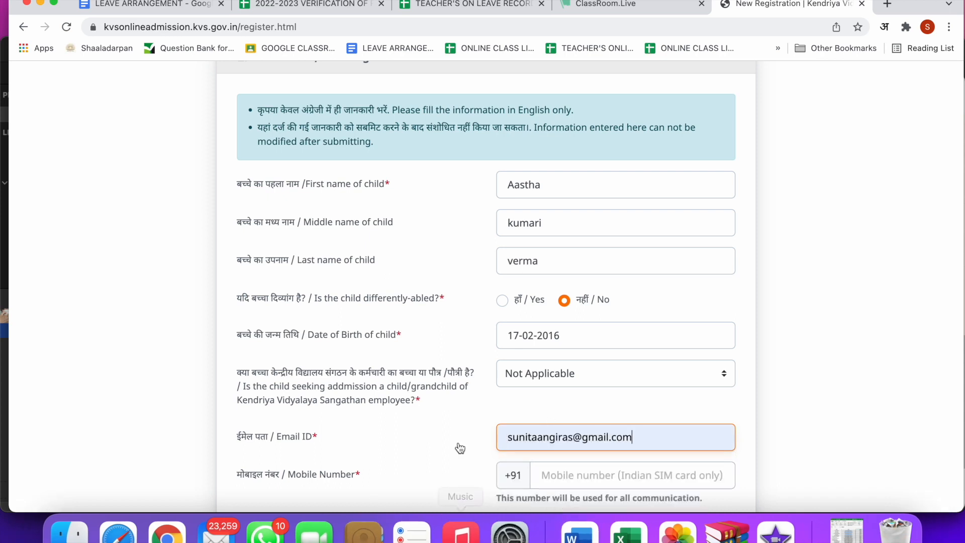
{"action": "scroll", "coordinate": [511, 414], "scroll_direction": "down", "scroll_amount": 3}
{"action": "left_click", "coordinate": [570, 323]}
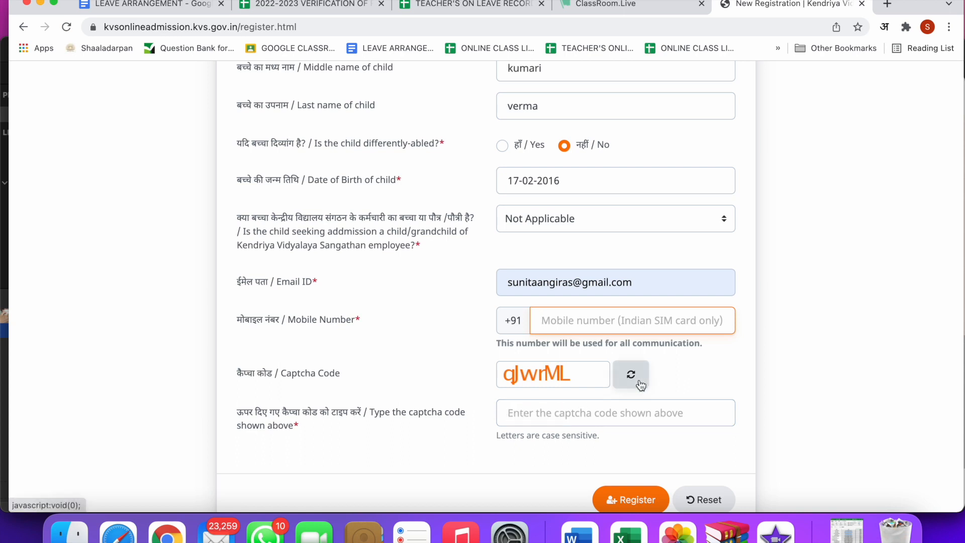
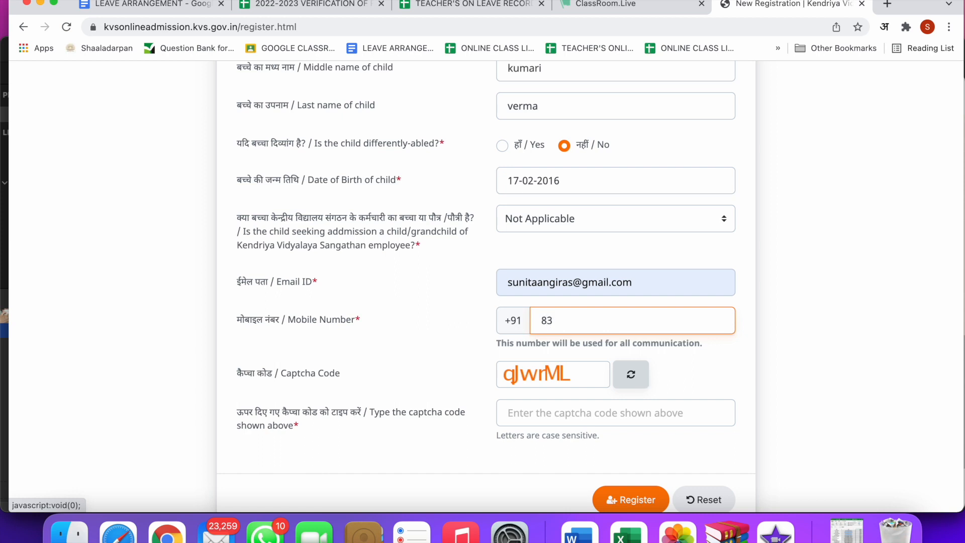
{"action": "scroll", "coordinate": [654, 350], "scroll_direction": "down", "scroll_amount": 2}
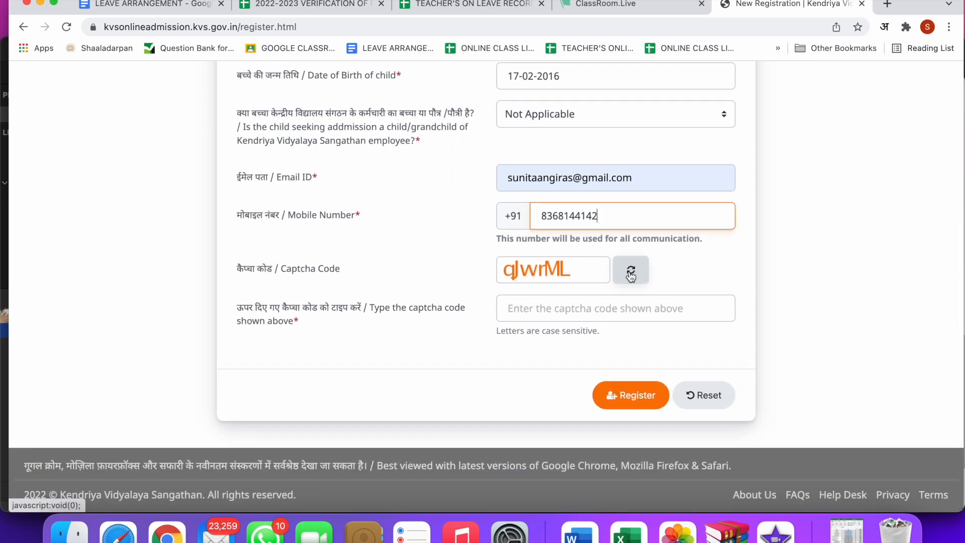
Enter the displayed captcha code and submit the registration form
{"action": "left_click", "coordinate": [531, 315]}
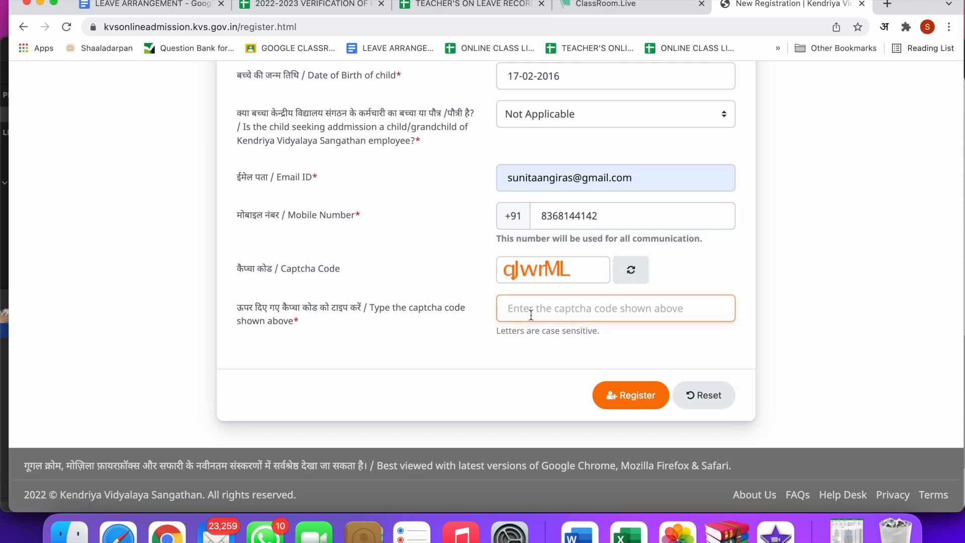
{"action": "type", "text": "q"}
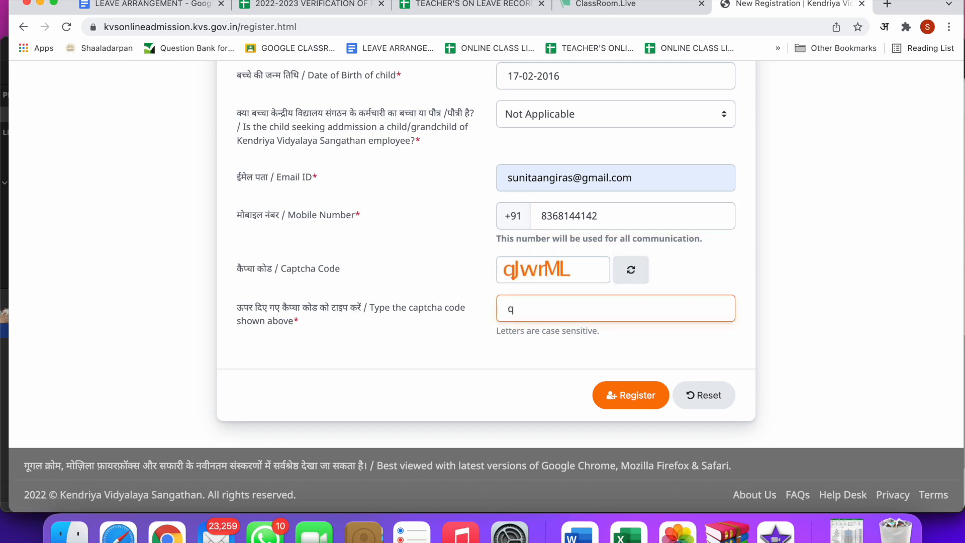
{"action": "type", "text": "JwrM"}
{"action": "type", "text": "L"}
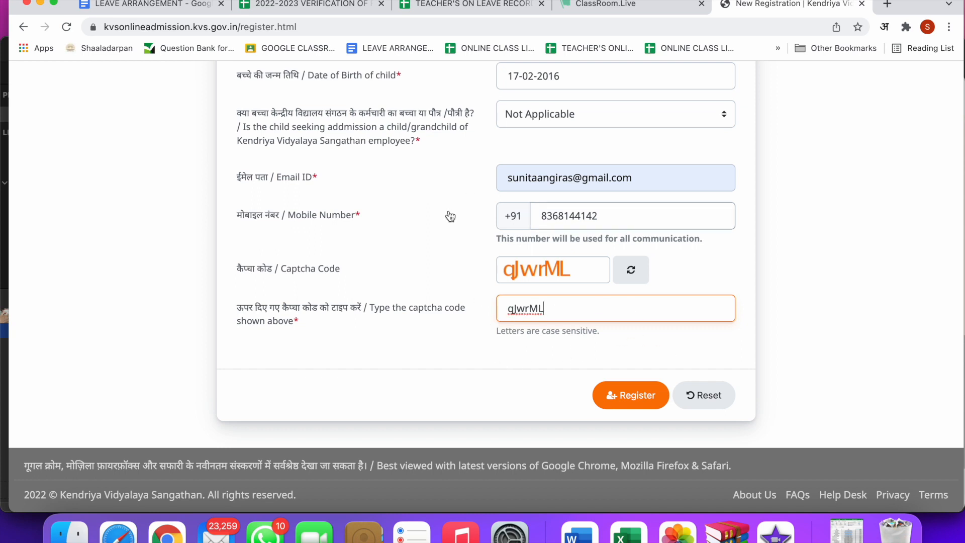
{"action": "scroll", "coordinate": [449, 216], "scroll_direction": "up", "scroll_amount": 5}
{"action": "scroll", "coordinate": [449, 215], "scroll_direction": "up", "scroll_amount": 2}
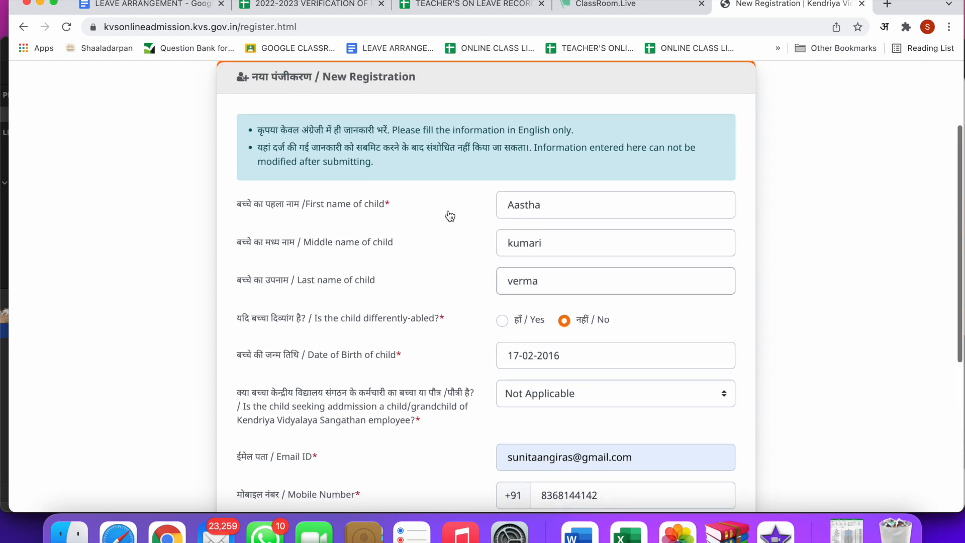
{"action": "scroll", "coordinate": [449, 215], "scroll_direction": "down", "scroll_amount": 6}
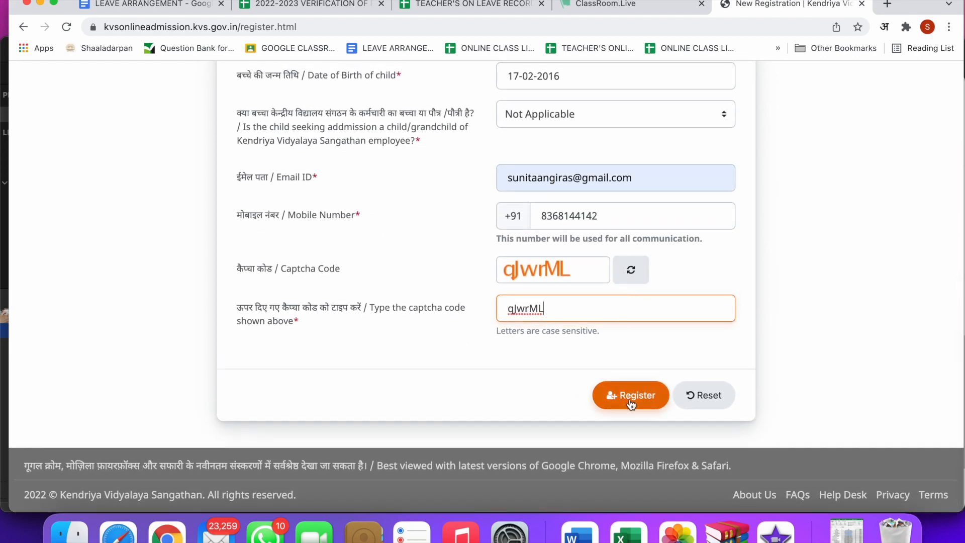
{"action": "left_click", "coordinate": [631, 402]}
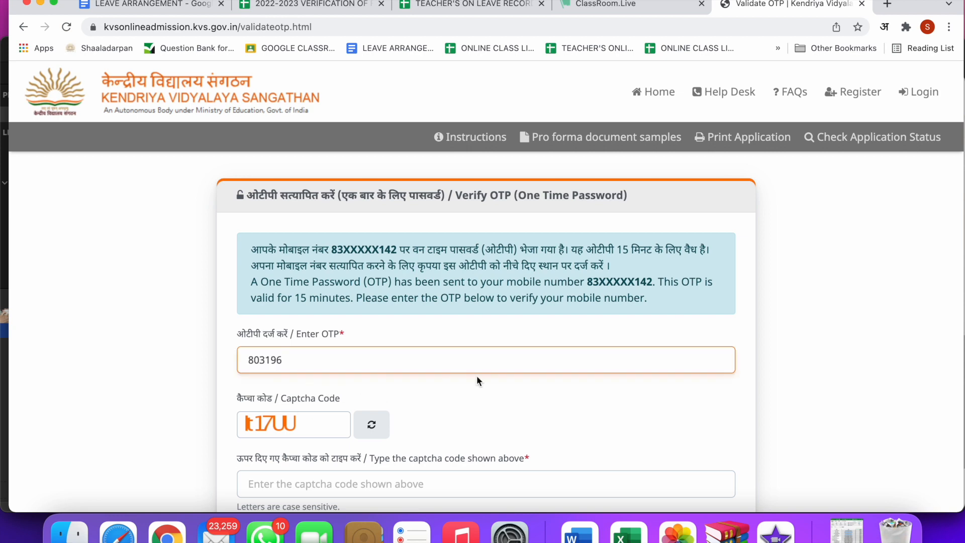
Type the displayed captcha code next to the OTP on the Verify OTP page
{"action": "scroll", "coordinate": [453, 398], "scroll_direction": "down", "scroll_amount": 2}
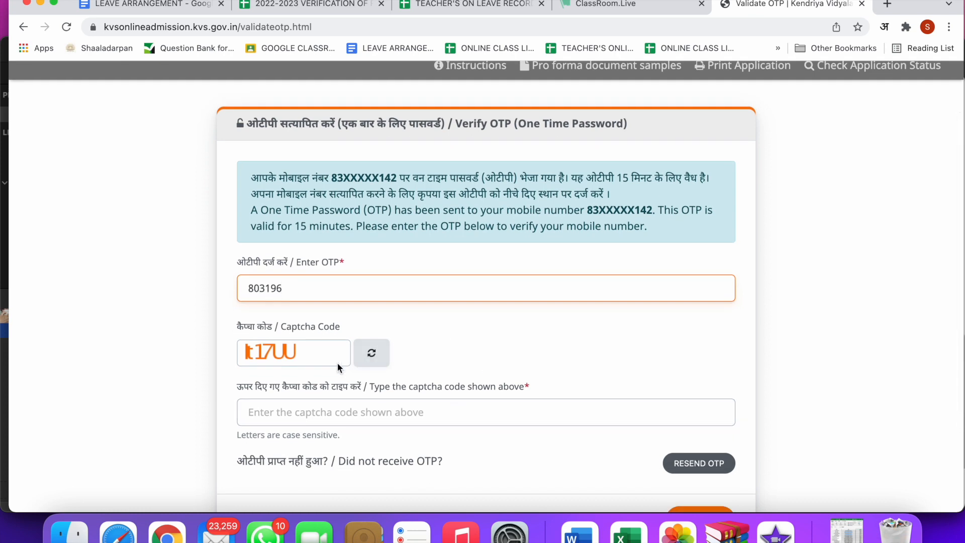
{"action": "left_click", "coordinate": [263, 414]}
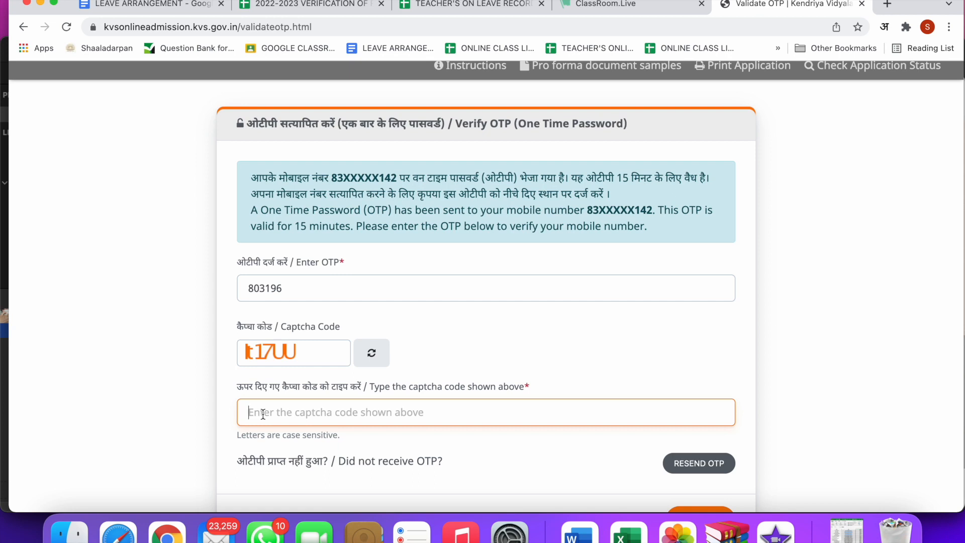
{"action": "type", "text": "I"}
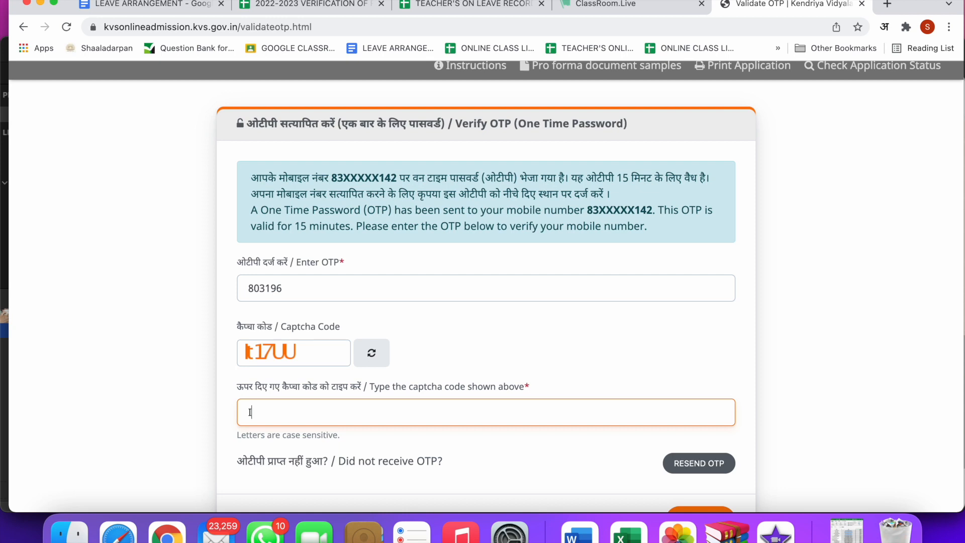
{"action": "type", "text": "t17UU"}
{"action": "scroll", "coordinate": [393, 465], "scroll_direction": "down", "scroll_amount": 3}
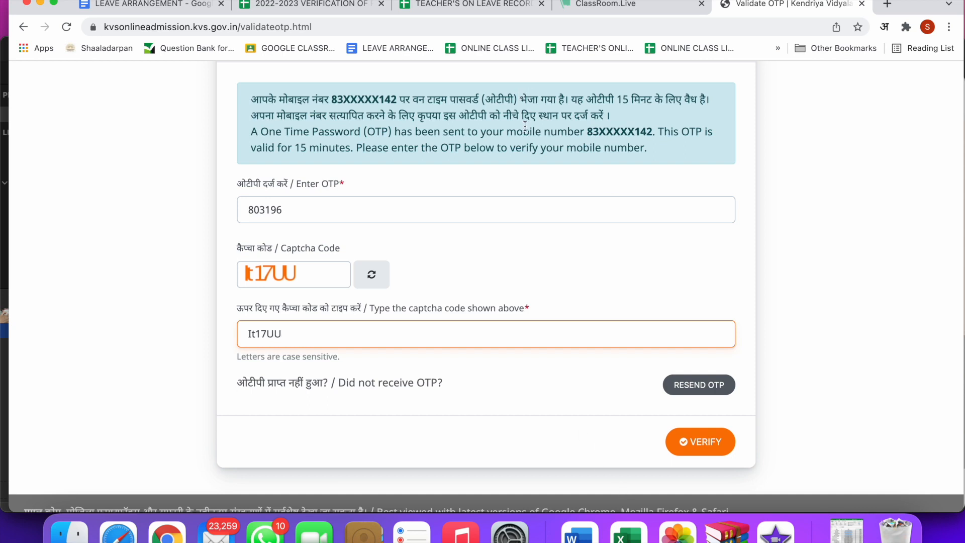
{"action": "scroll", "coordinate": [525, 126], "scroll_direction": "up", "scroll_amount": 2}
{"action": "scroll", "coordinate": [525, 125], "scroll_direction": "down", "scroll_amount": 2}
{"action": "scroll", "coordinate": [525, 126], "scroll_direction": "down", "scroll_amount": 1}
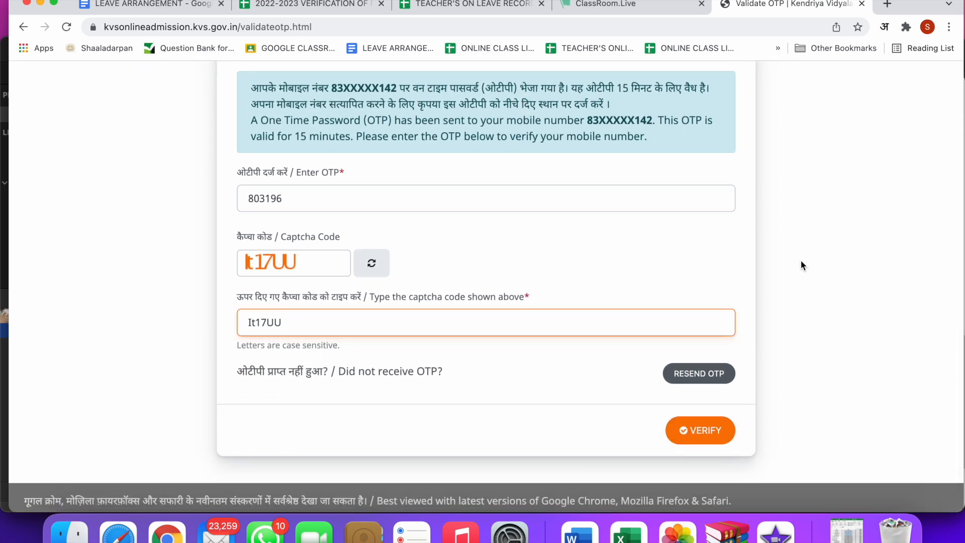
{"action": "left_click", "coordinate": [703, 433]}
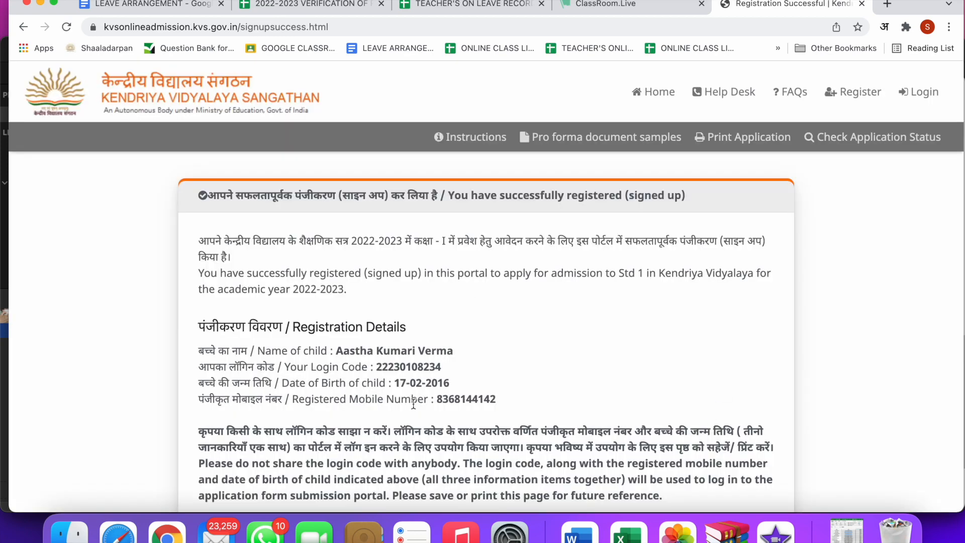
{"action": "scroll", "coordinate": [413, 403], "scroll_direction": "down", "scroll_amount": 3}
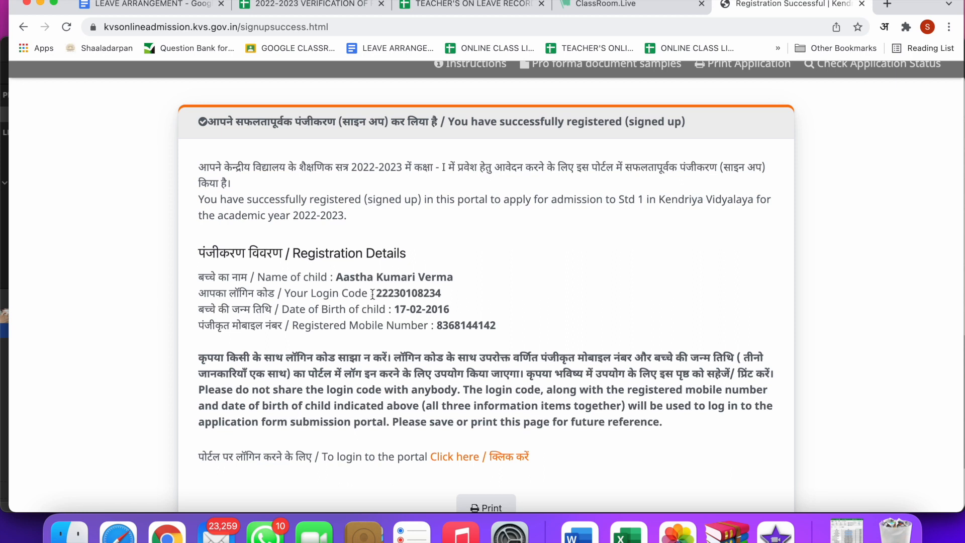
{"action": "left_click_drag", "start_coordinate": [378, 294], "coordinate": [438, 293]}
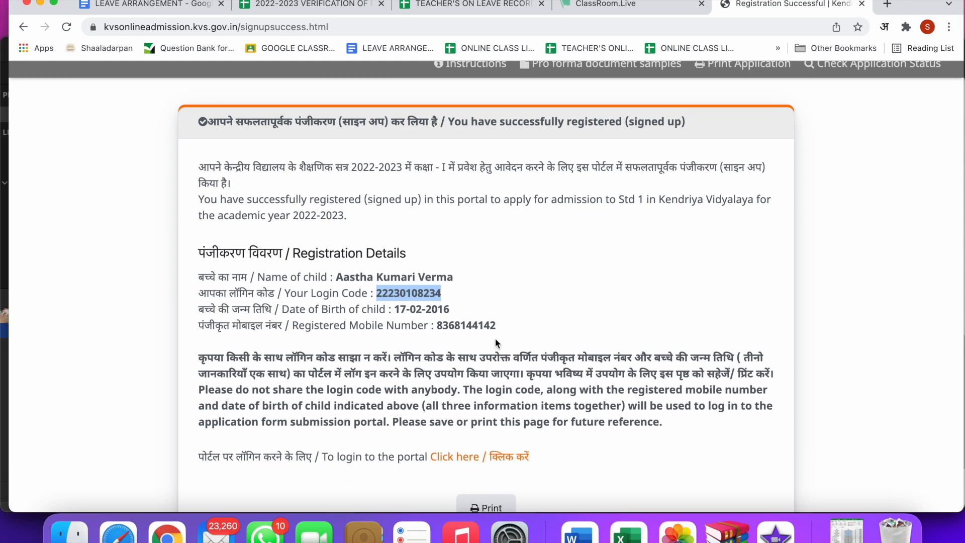
{"action": "scroll", "coordinate": [481, 352], "scroll_direction": "down", "scroll_amount": 1}
{"action": "scroll", "coordinate": [482, 352], "scroll_direction": "down", "scroll_amount": 3}
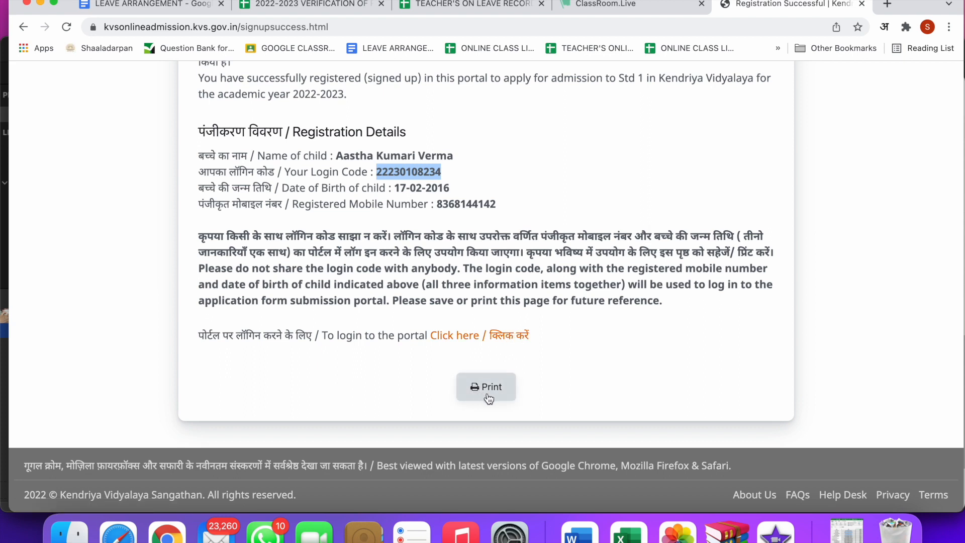
{"action": "scroll", "coordinate": [512, 276], "scroll_direction": "up", "scroll_amount": 2}
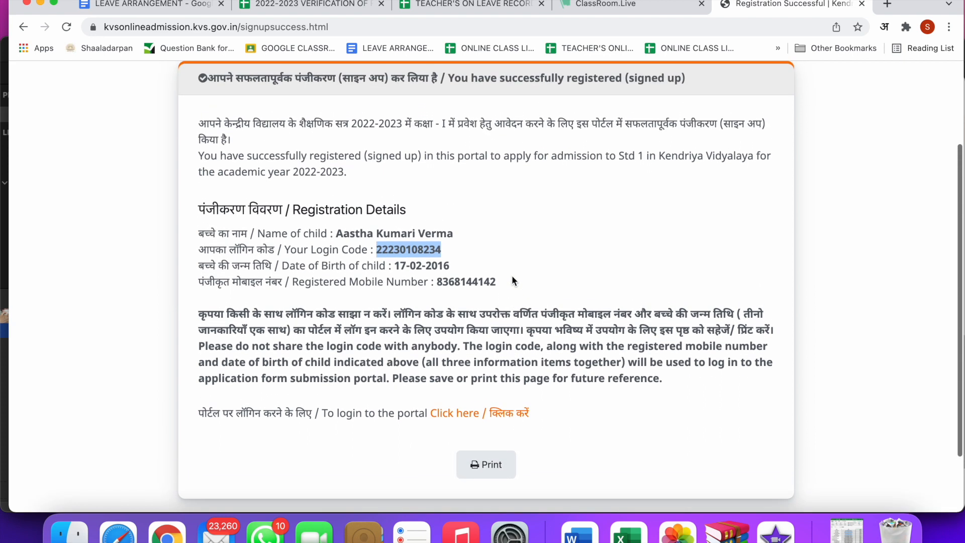
{"action": "scroll", "coordinate": [512, 277], "scroll_direction": "down", "scroll_amount": 1}
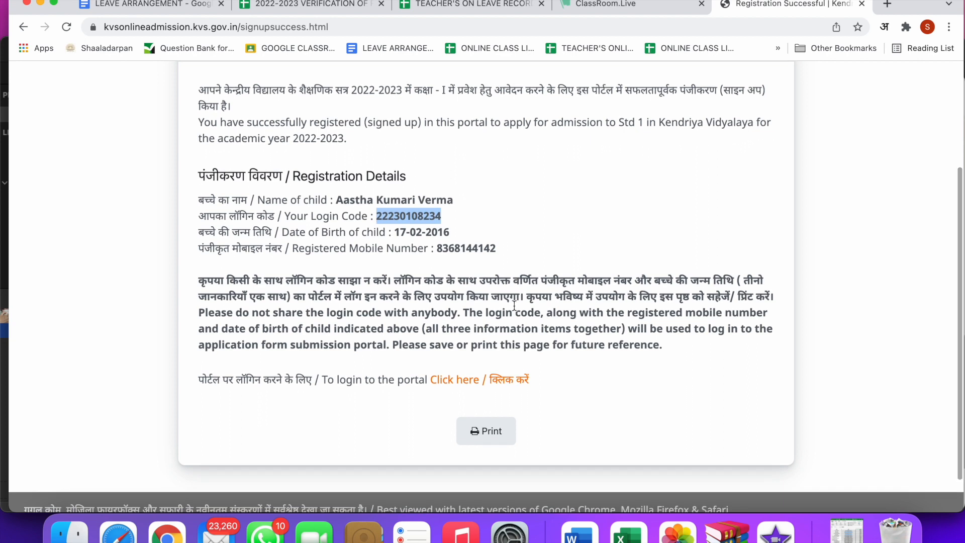
Open the portal login page and paste in the child's registered login code
{"action": "left_click", "coordinate": [500, 382]}
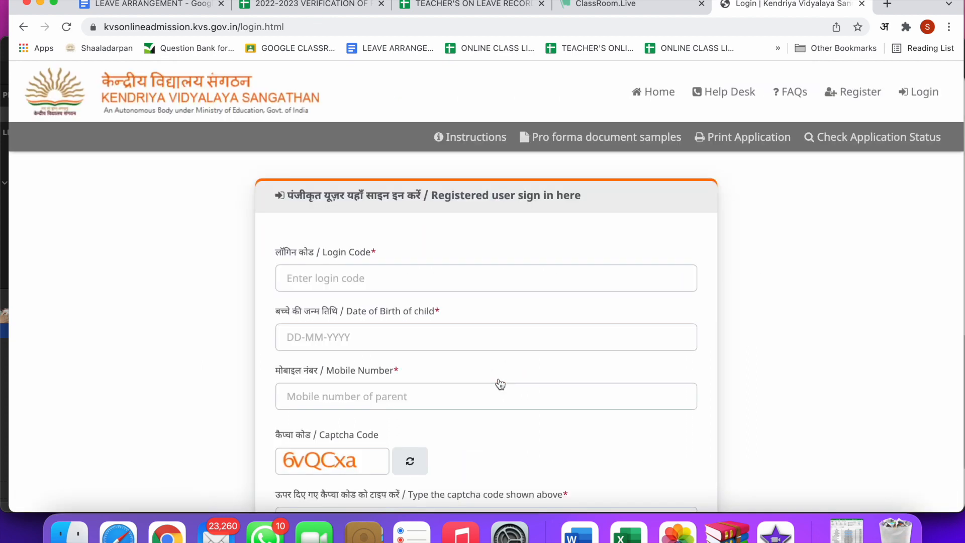
{"action": "scroll", "coordinate": [500, 384], "scroll_direction": "down", "scroll_amount": 2}
{"action": "scroll", "coordinate": [500, 384], "scroll_direction": "down", "scroll_amount": 2}
{"action": "scroll", "coordinate": [500, 384], "scroll_direction": "up", "scroll_amount": 2}
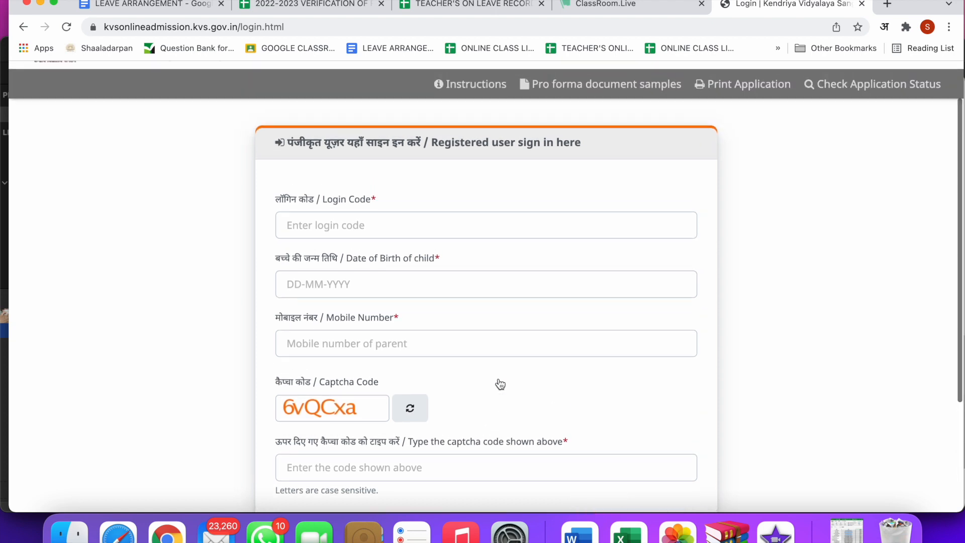
{"action": "scroll", "coordinate": [500, 384], "scroll_direction": "down", "scroll_amount": 2}
{"action": "scroll", "coordinate": [497, 384], "scroll_direction": "up", "scroll_amount": 5}
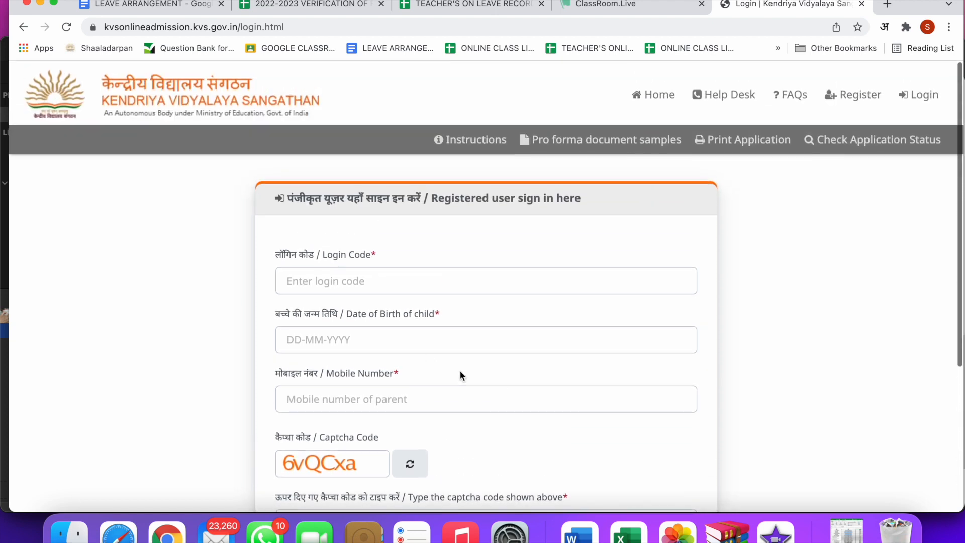
{"action": "left_click", "coordinate": [293, 283]}
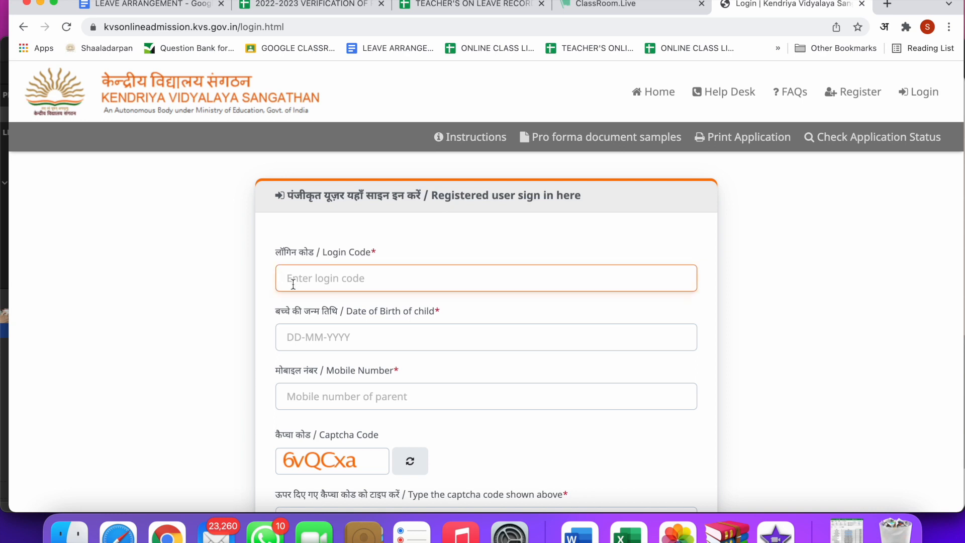
{"action": "key", "text": "super+v"}
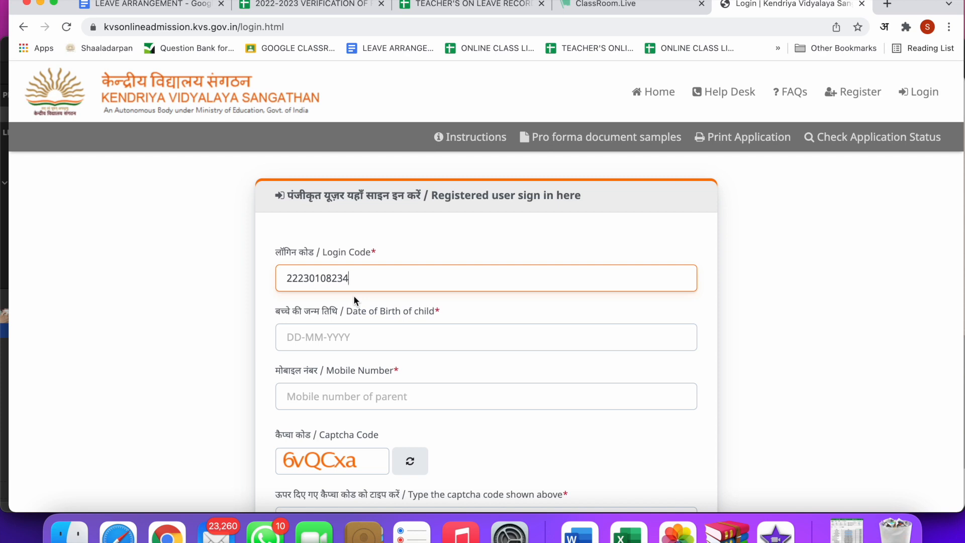
Select 17 February 2016 as the child's date of birth in the calendar
{"action": "left_click", "coordinate": [297, 336]}
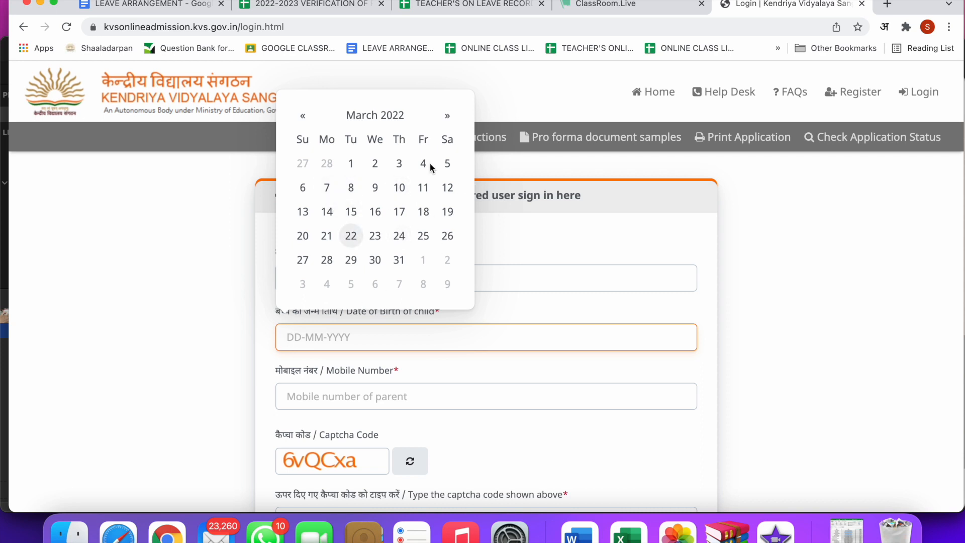
{"action": "left_click", "coordinate": [302, 118]}
{"action": "left_click", "coordinate": [302, 118]}
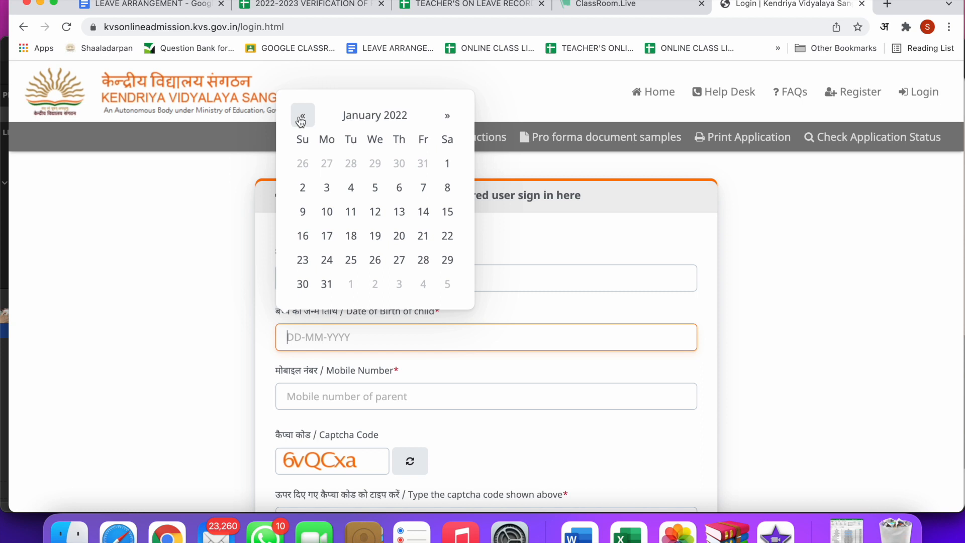
{"action": "left_click", "coordinate": [394, 116]}
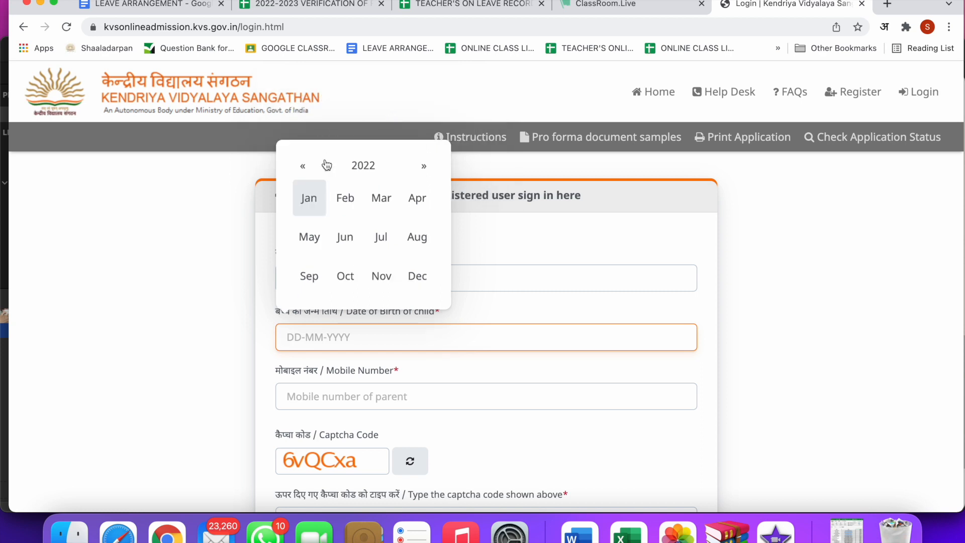
{"action": "left_click", "coordinate": [304, 167]}
{"action": "left_click", "coordinate": [303, 167]}
{"action": "left_click", "coordinate": [304, 166]}
{"action": "left_click", "coordinate": [304, 166]}
{"action": "left_click", "coordinate": [303, 166]}
{"action": "left_click", "coordinate": [304, 167]}
{"action": "left_click", "coordinate": [345, 211]}
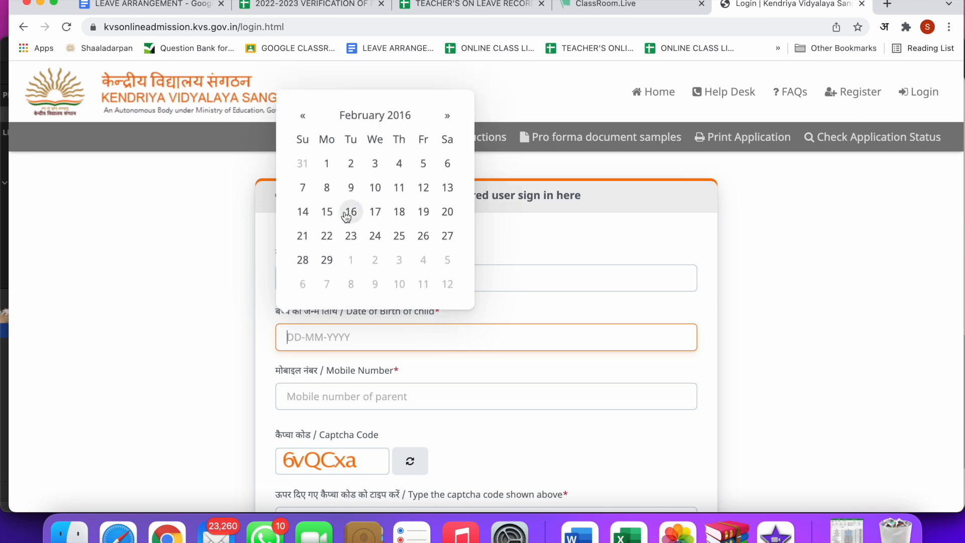
{"action": "left_click", "coordinate": [379, 212]}
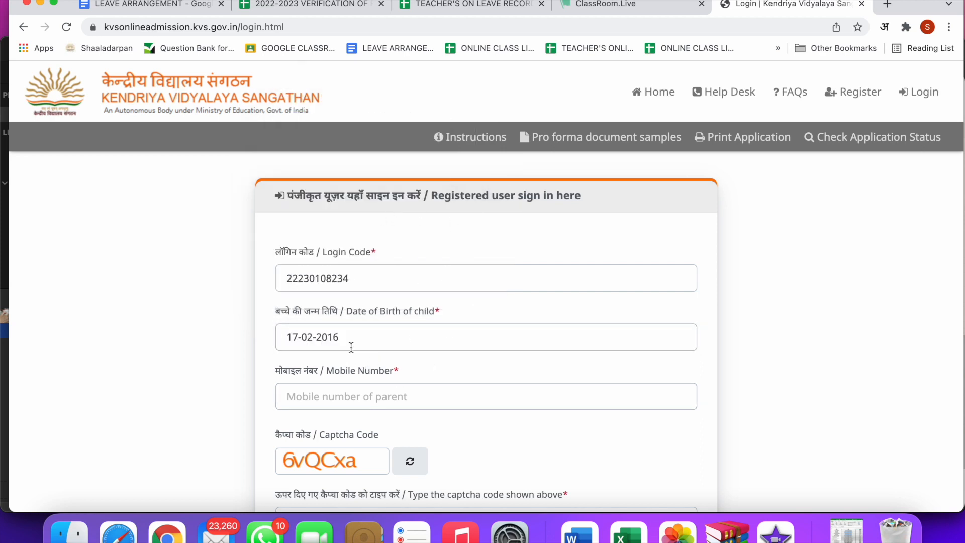
Enter the registered mobile number and the displayed captcha, then log in
{"action": "left_click", "coordinate": [305, 406]}
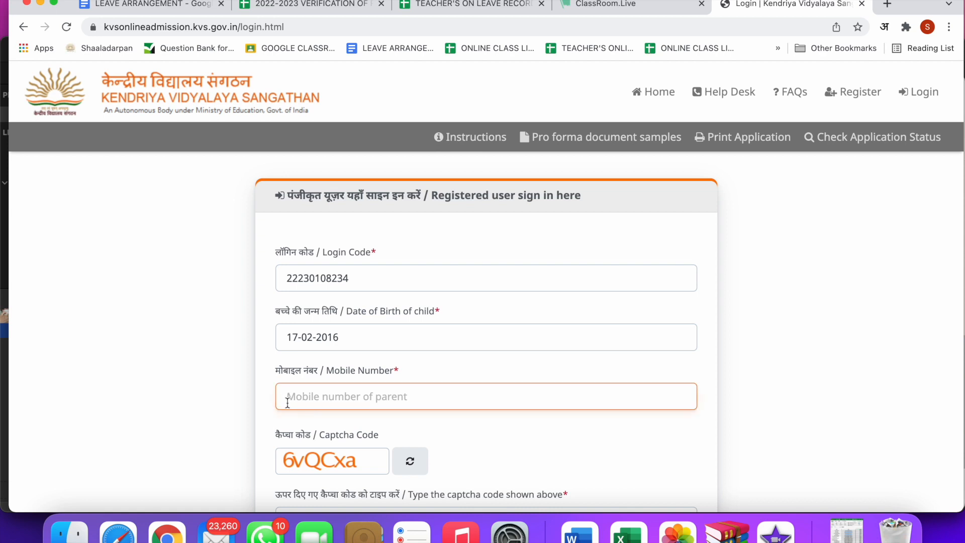
{"action": "scroll", "coordinate": [287, 402], "scroll_direction": "down", "scroll_amount": 5}
{"action": "scroll", "coordinate": [287, 402], "scroll_direction": "up", "scroll_amount": 2}
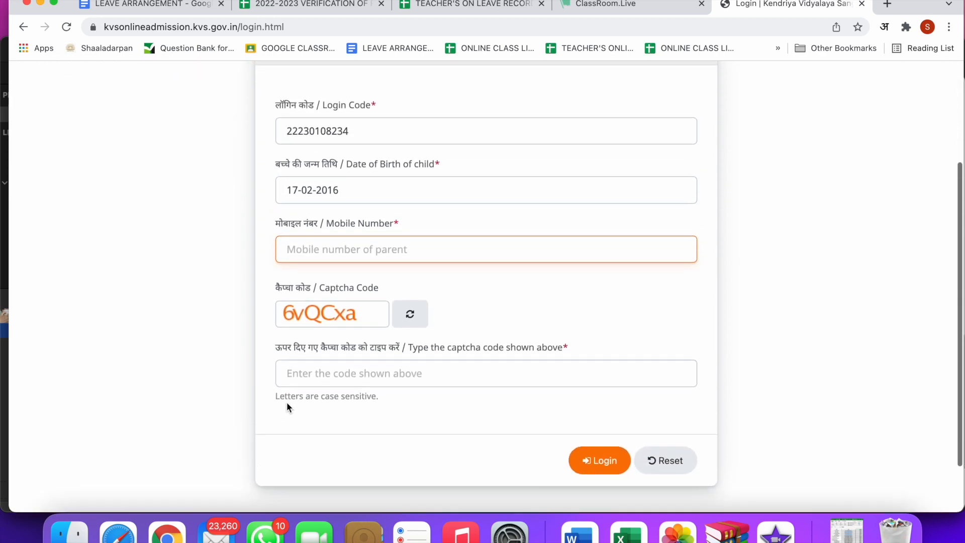
{"action": "scroll", "coordinate": [286, 402], "scroll_direction": "up", "scroll_amount": 3}
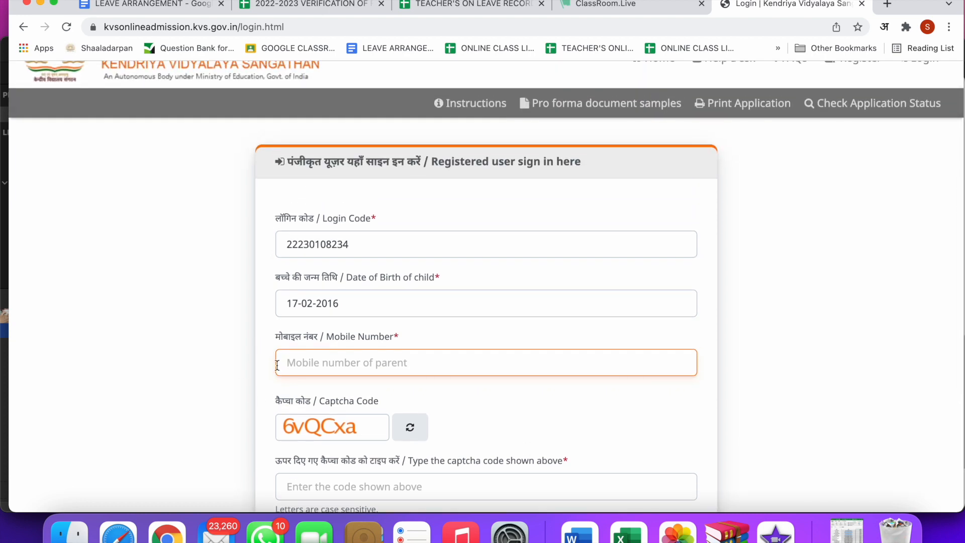
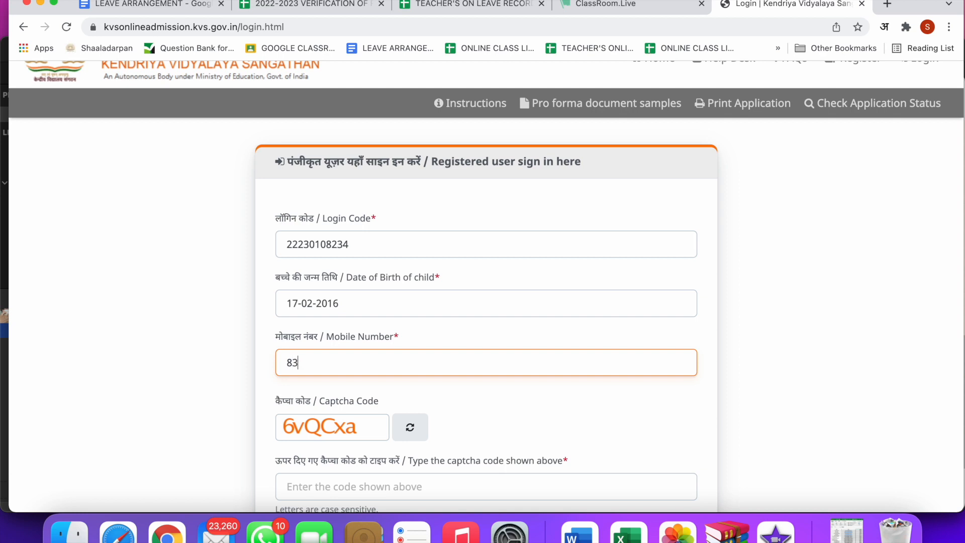
{"action": "scroll", "coordinate": [330, 433], "scroll_direction": "down", "scroll_amount": 3}
{"action": "scroll", "coordinate": [330, 439], "scroll_direction": "down", "scroll_amount": 1}
{"action": "left_click", "coordinate": [305, 312]}
{"action": "type", "text": "6"}
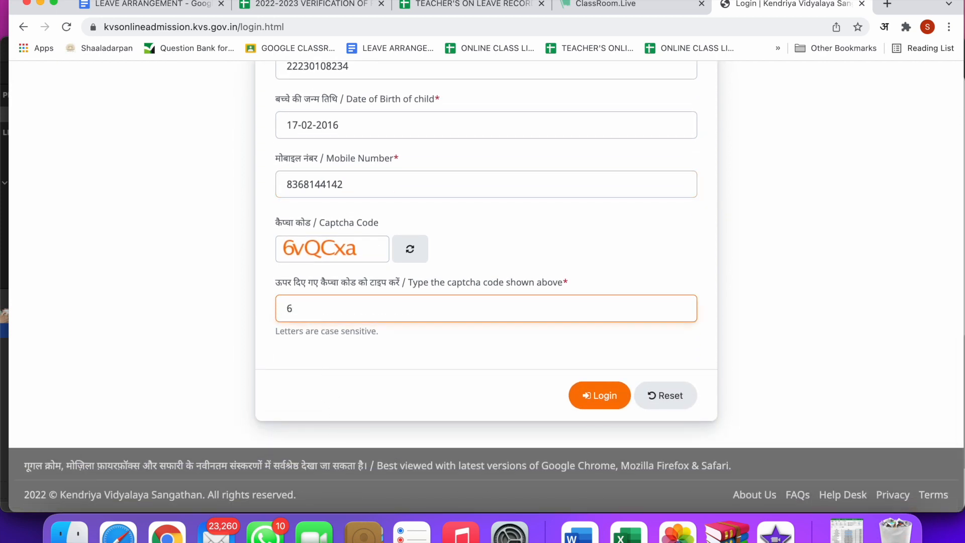
{"action": "type", "text": "vQCxa"}
{"action": "left_click", "coordinate": [599, 400]}
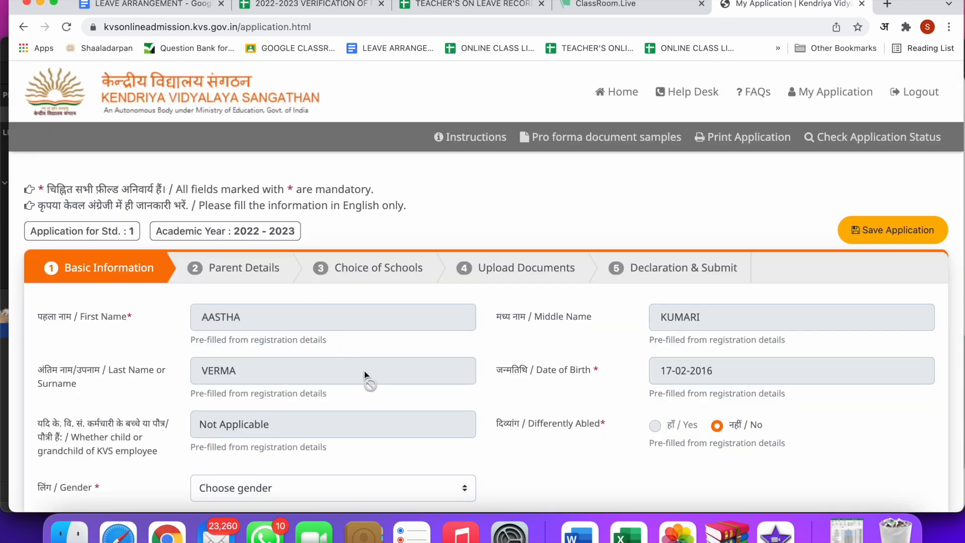
Choose Female as the child's gender and mark No for the Single Girl Child category
{"action": "scroll", "coordinate": [366, 379], "scroll_direction": "down", "scroll_amount": 5}
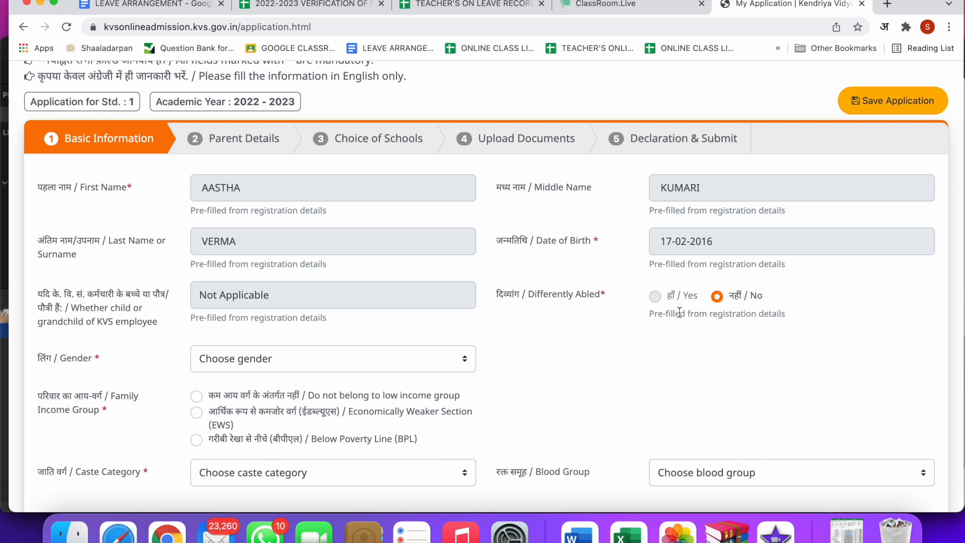
{"action": "left_click", "coordinate": [467, 365]}
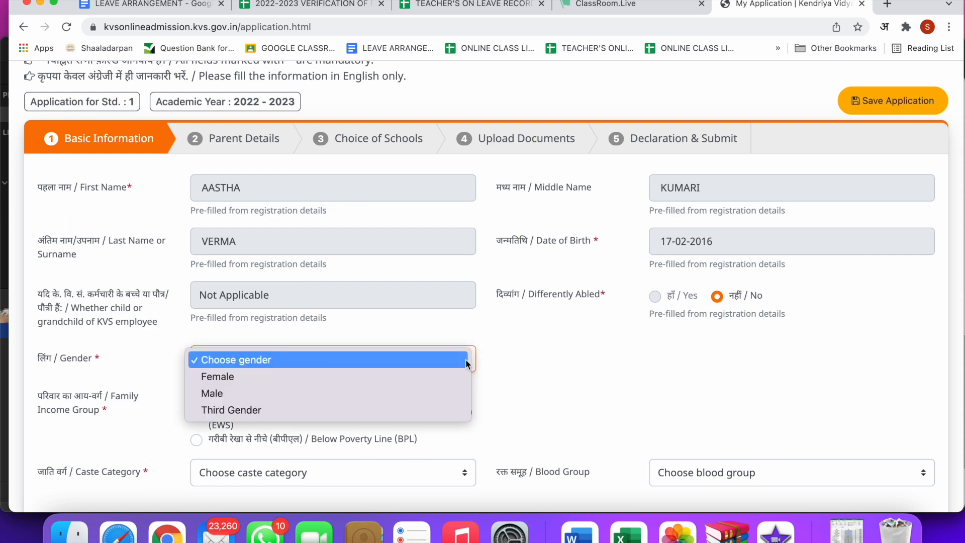
{"action": "left_click", "coordinate": [301, 377]}
{"action": "scroll", "coordinate": [435, 376], "scroll_direction": "down", "scroll_amount": 5}
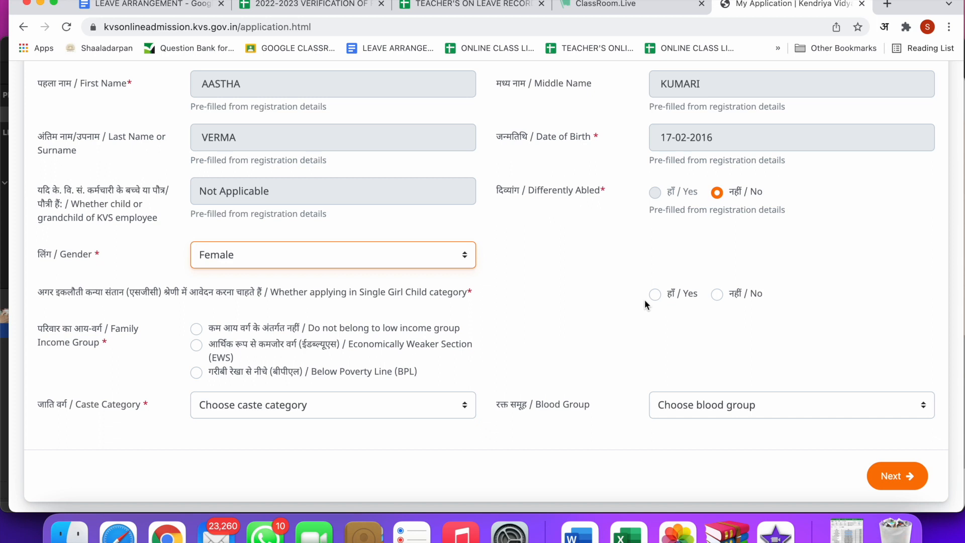
{"action": "left_click", "coordinate": [717, 296]}
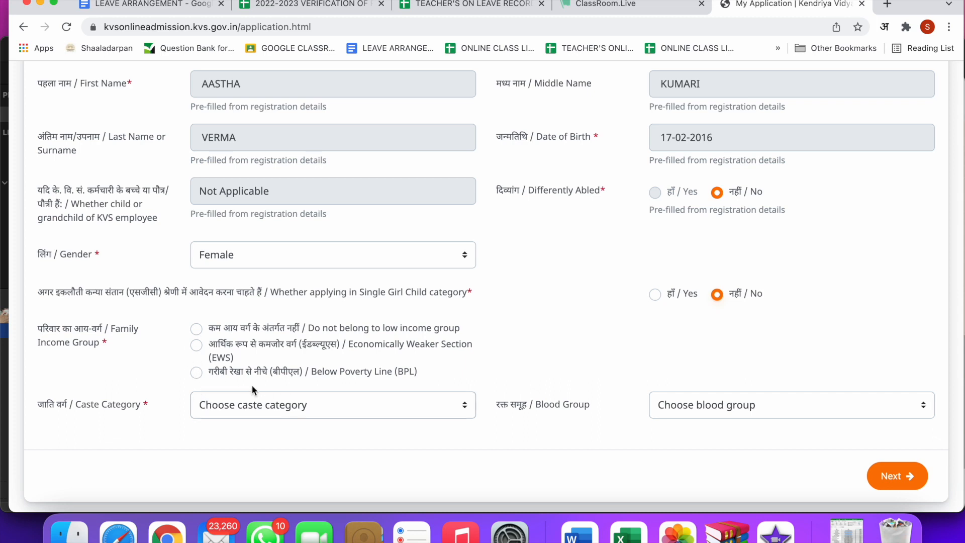
Select EWS under Family Income Group and place the cursor in the Certificate Number field
{"action": "left_click", "coordinate": [196, 346]}
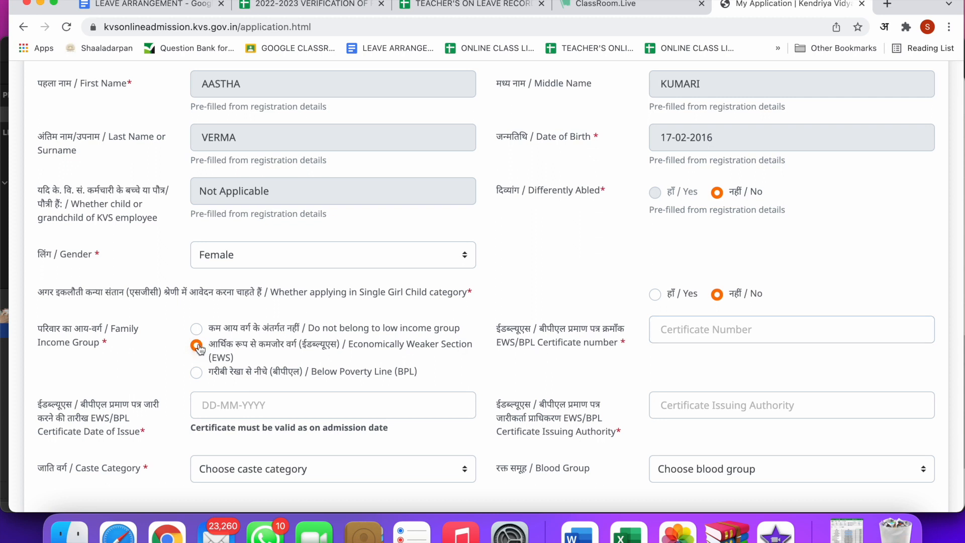
{"action": "left_click", "coordinate": [706, 332]}
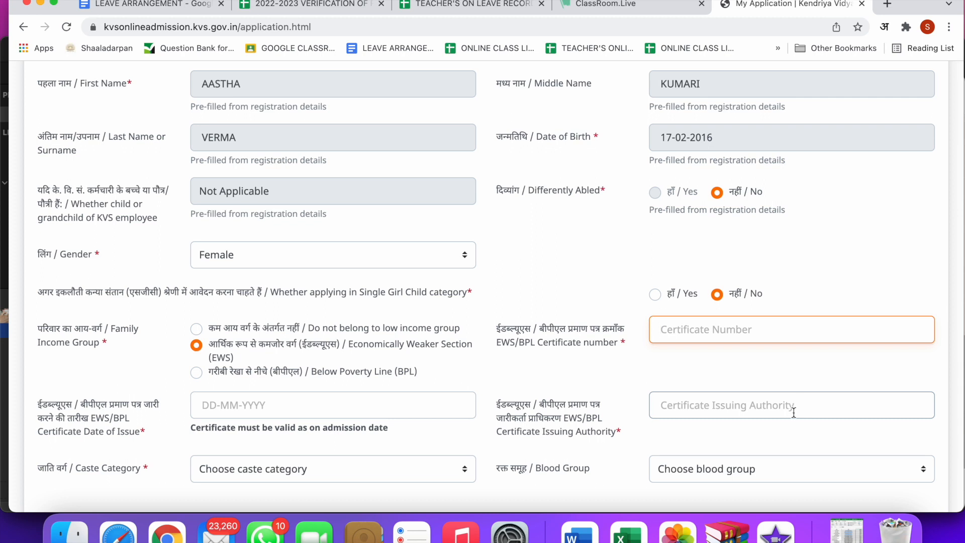
Switch Family Income Group to 'Do not belong to low income group'
{"action": "left_click", "coordinate": [196, 329]}
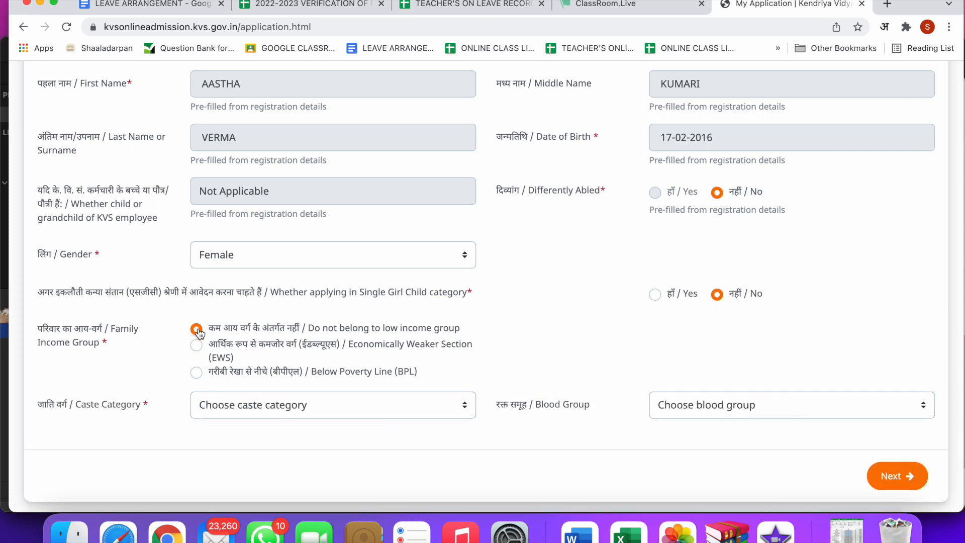
{"action": "scroll", "coordinate": [395, 401], "scroll_direction": "down", "scroll_amount": 3}
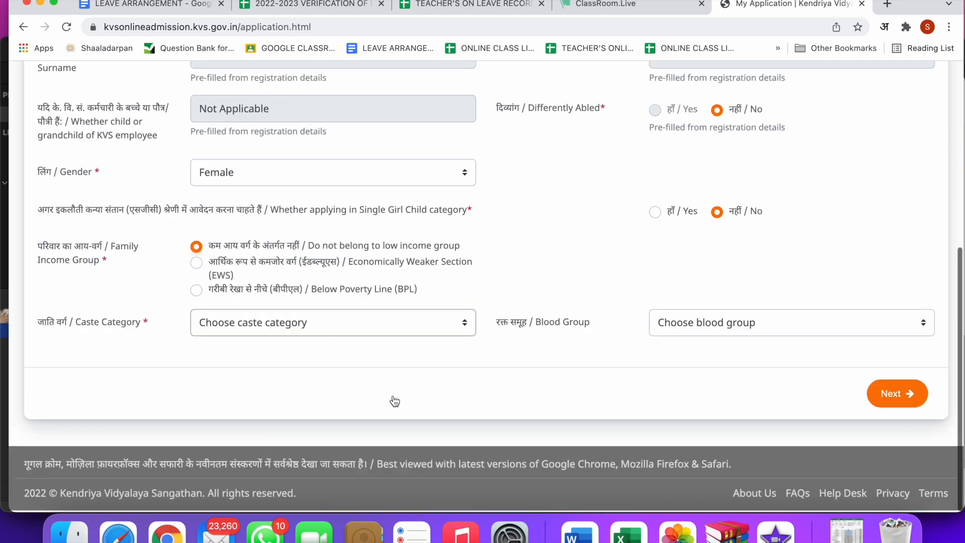
{"action": "left_click", "coordinate": [466, 332]}
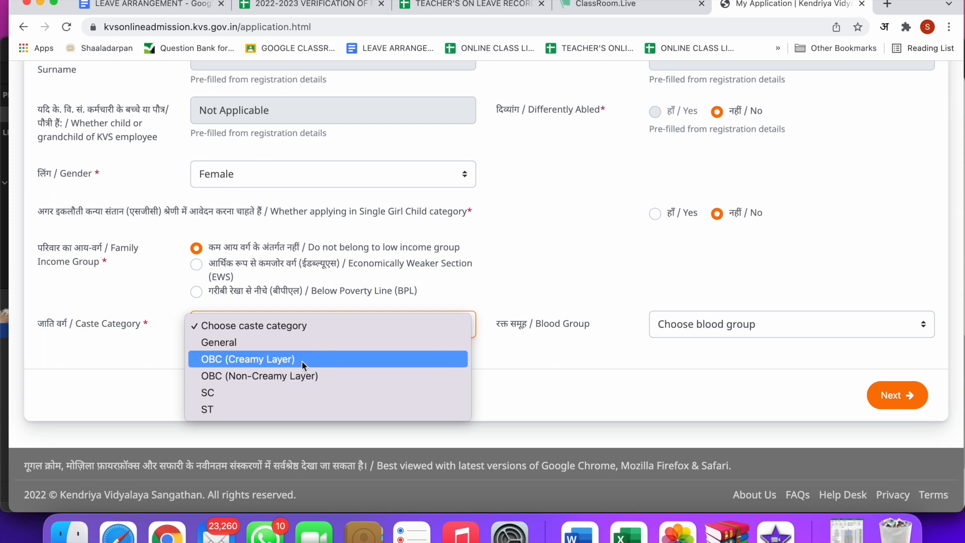
Pick OBC (Non-Creamy Layer) as Caste Category and A +ve as Blood Group
{"action": "left_click", "coordinate": [318, 359]}
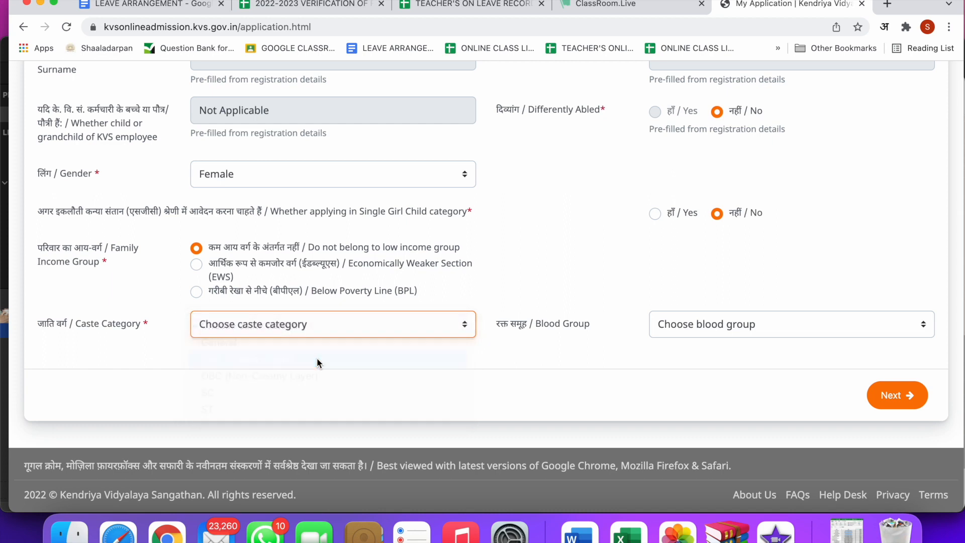
{"action": "left_click", "coordinate": [317, 332]}
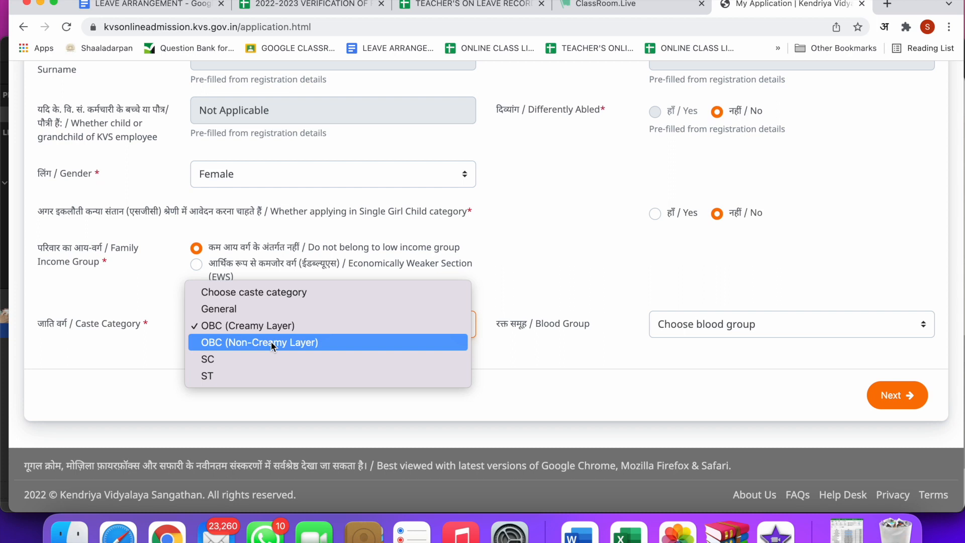
{"action": "left_click", "coordinate": [298, 327]}
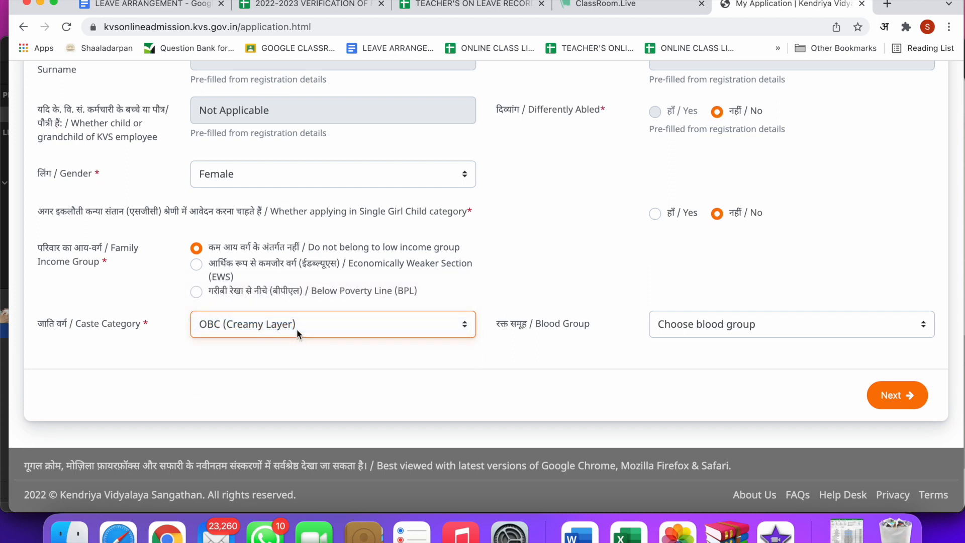
{"action": "left_click", "coordinate": [460, 324]}
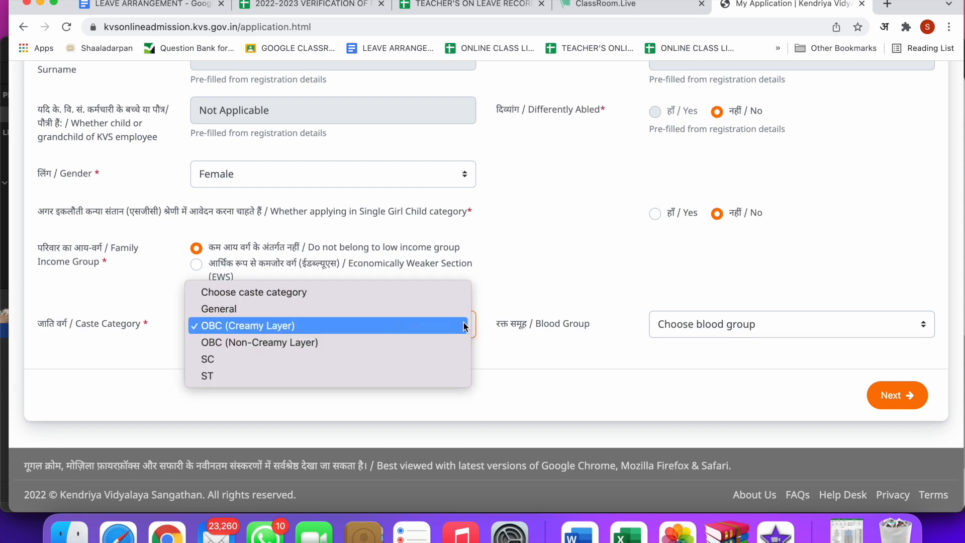
{"action": "left_click", "coordinate": [273, 343]}
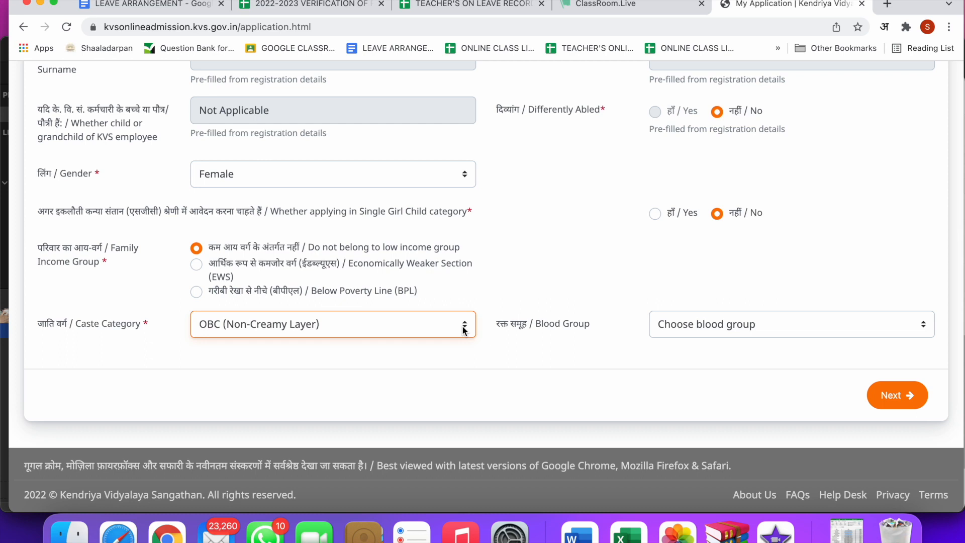
{"action": "left_click", "coordinate": [831, 325]}
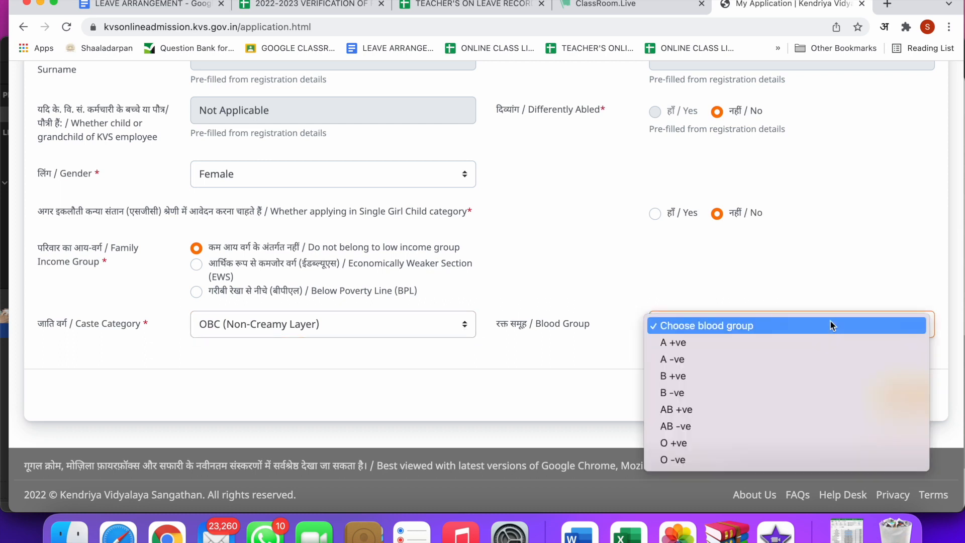
{"action": "left_click", "coordinate": [727, 339]}
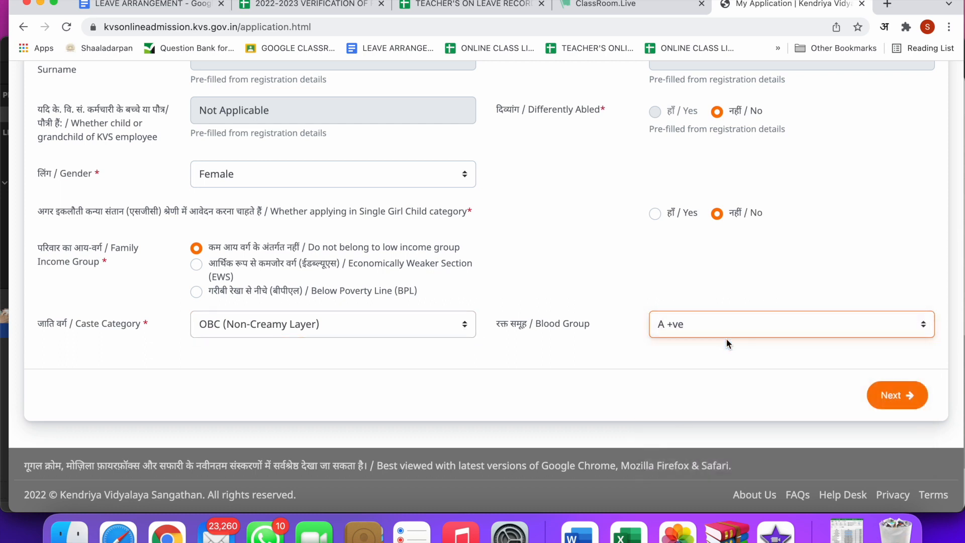
Go to Parent Details and choose title Mrs. for the mother and Mr. for the father
{"action": "left_click", "coordinate": [900, 396]}
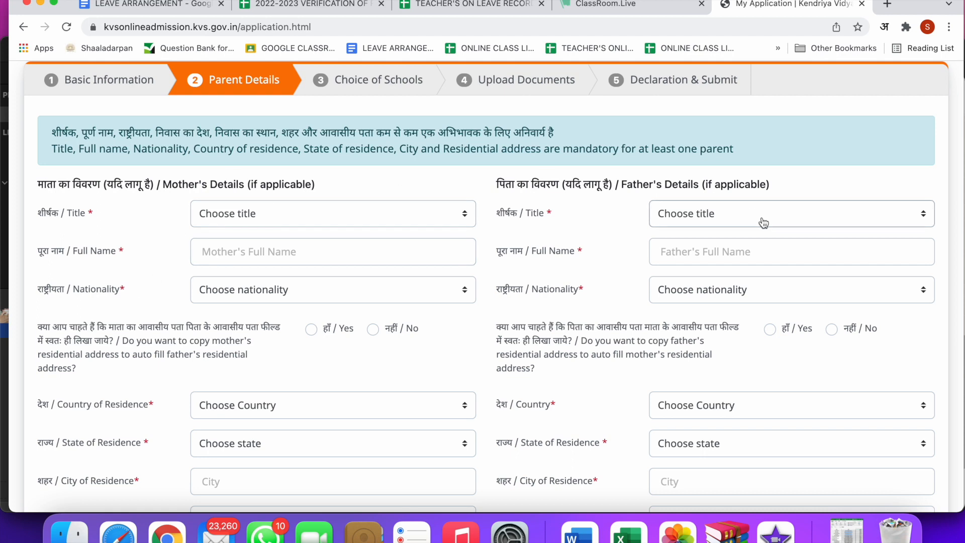
{"action": "left_click", "coordinate": [459, 216]}
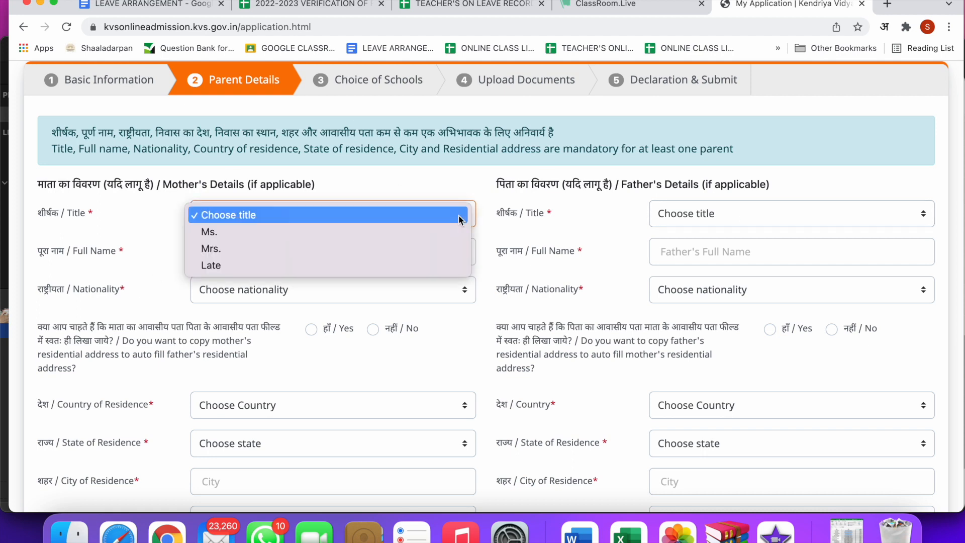
{"action": "left_click", "coordinate": [242, 249]}
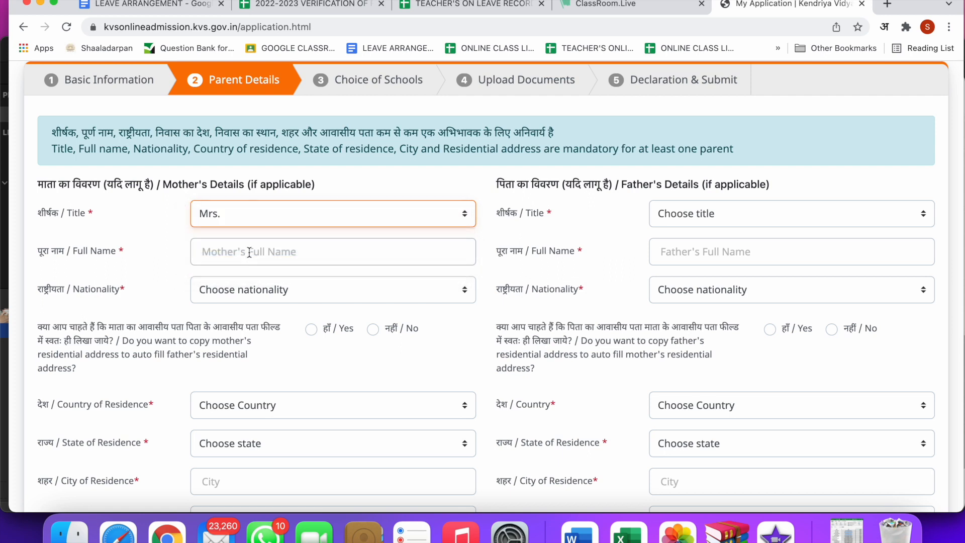
{"action": "left_click", "coordinate": [787, 218]}
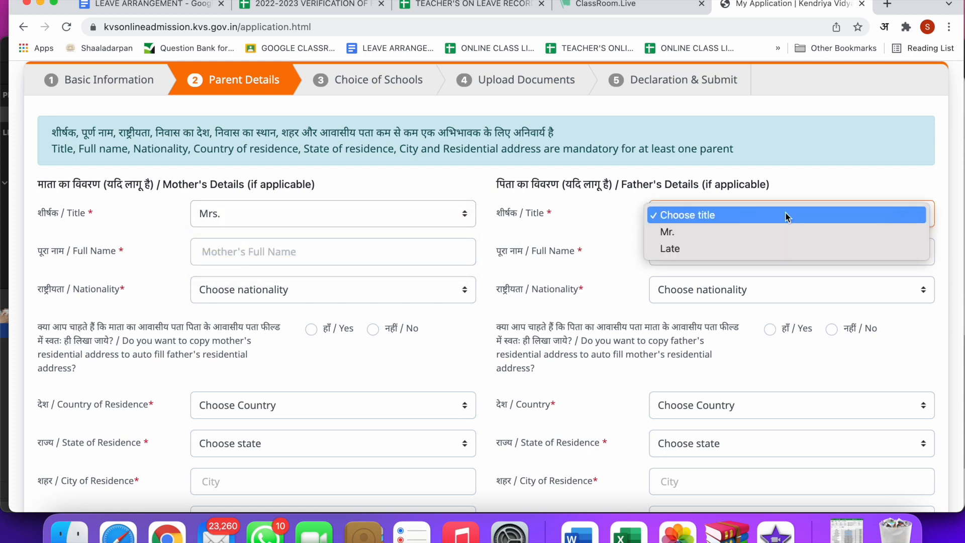
{"action": "left_click", "coordinate": [669, 235]}
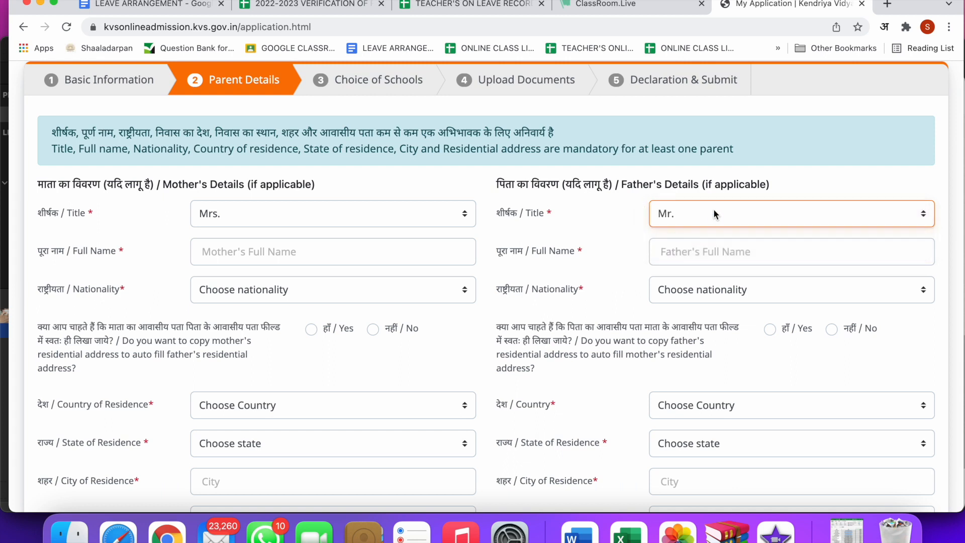
{"action": "left_click", "coordinate": [898, 211]}
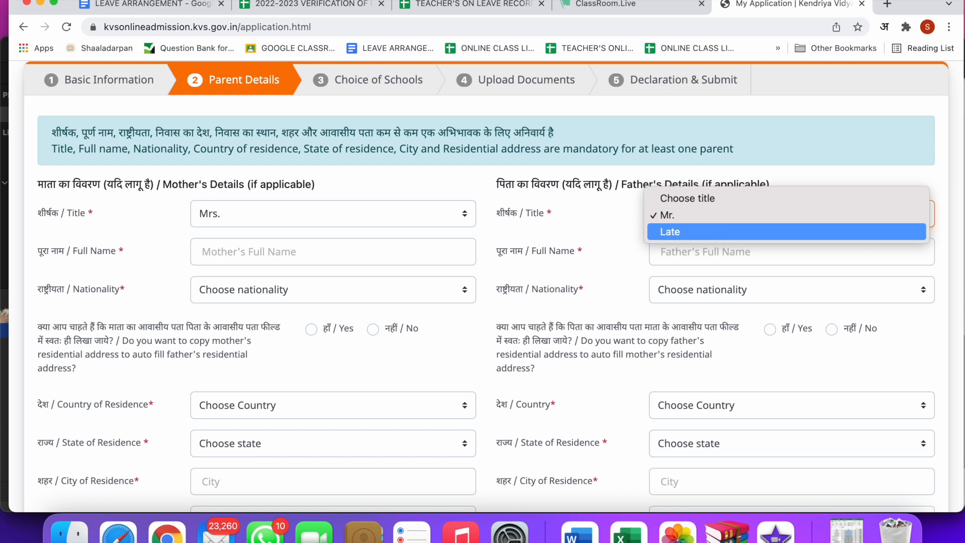
{"action": "left_click", "coordinate": [683, 216]}
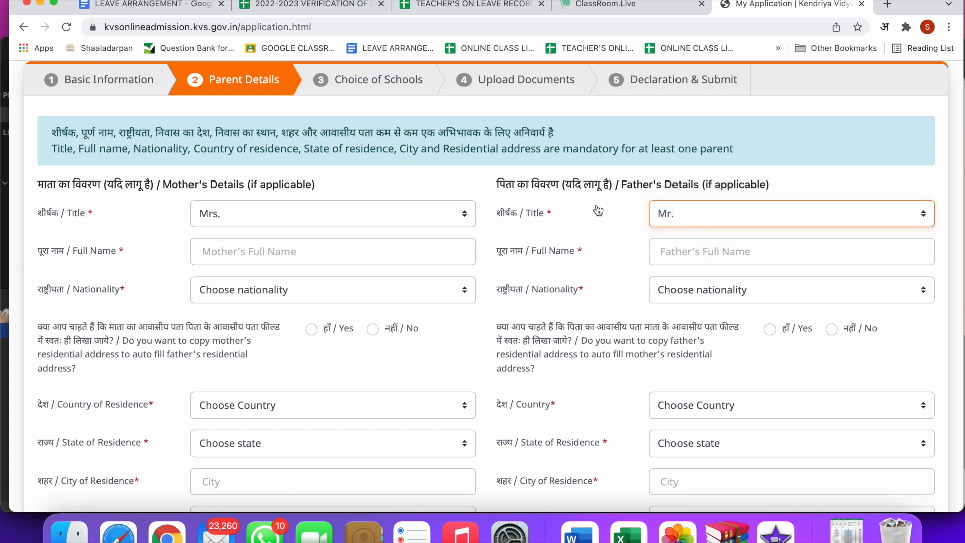
{"action": "left_click", "coordinate": [214, 248]}
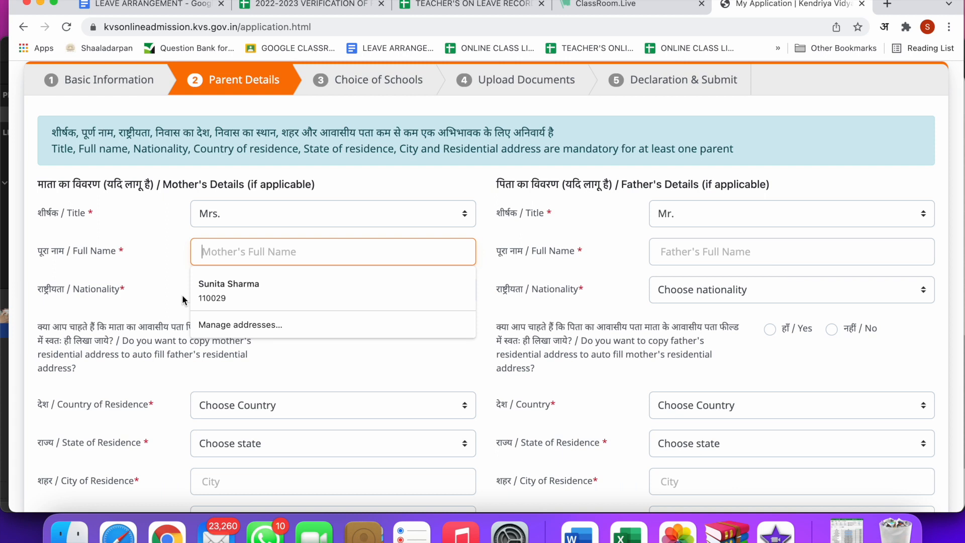
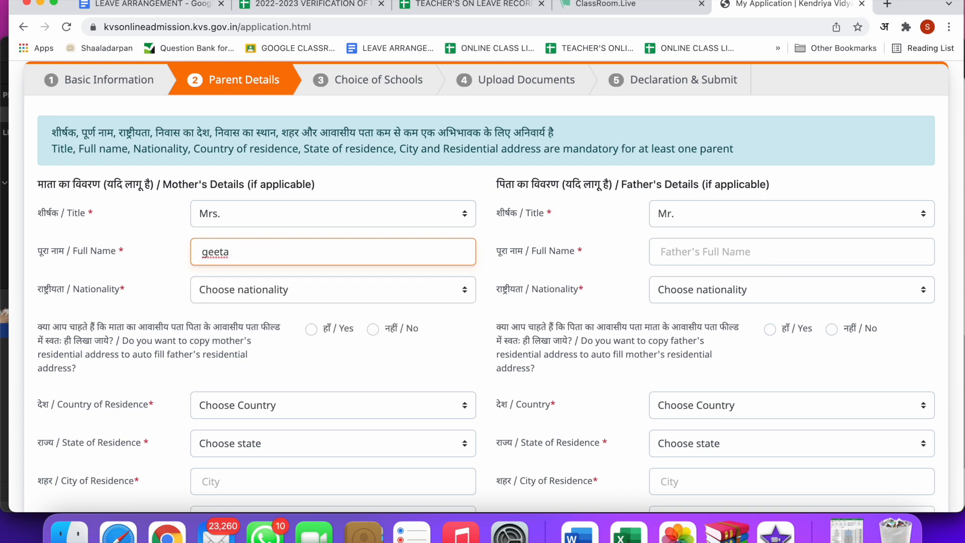
Enter the mother's and father's full names
{"action": "left_click", "coordinate": [661, 254]}
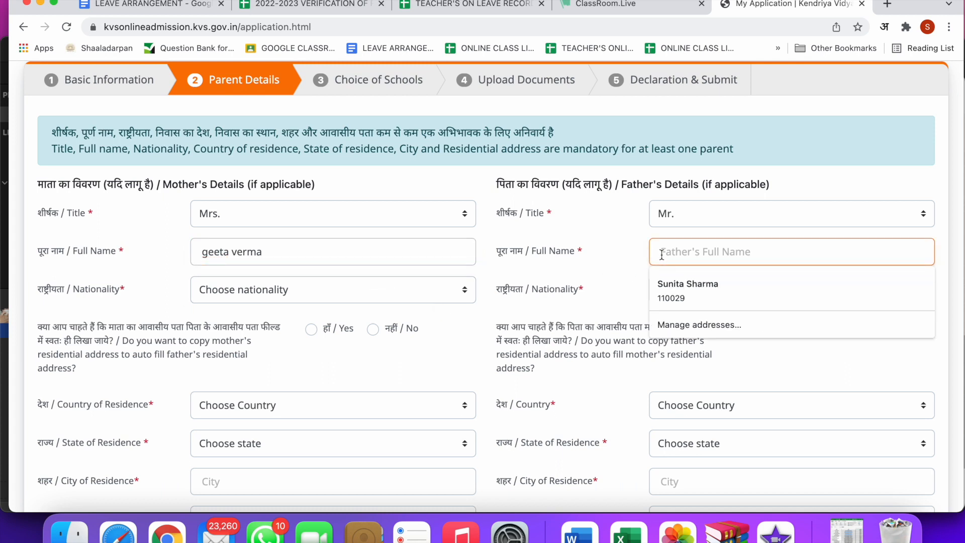
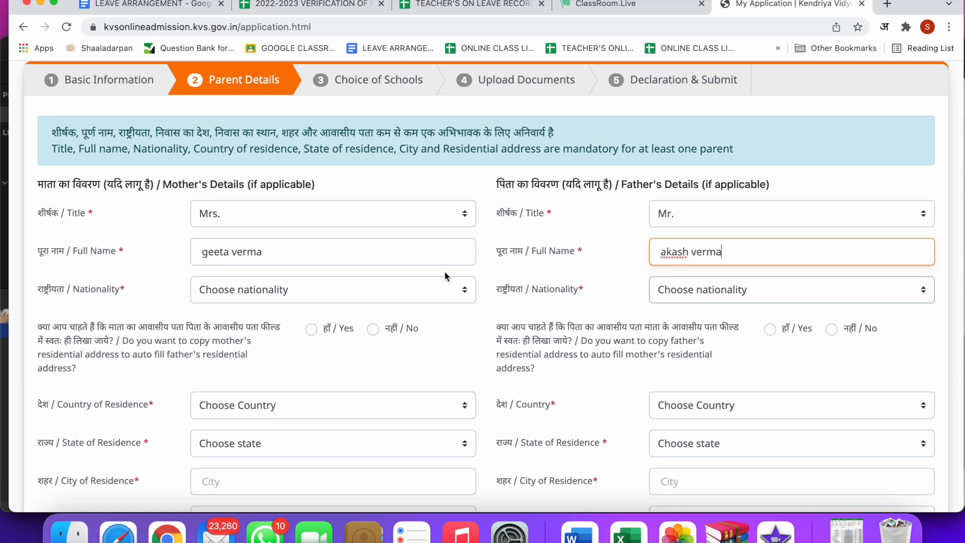
Set both the mother's and father's nationality to Indian
{"action": "left_click", "coordinate": [463, 298]}
{"action": "left_click", "coordinate": [263, 308]}
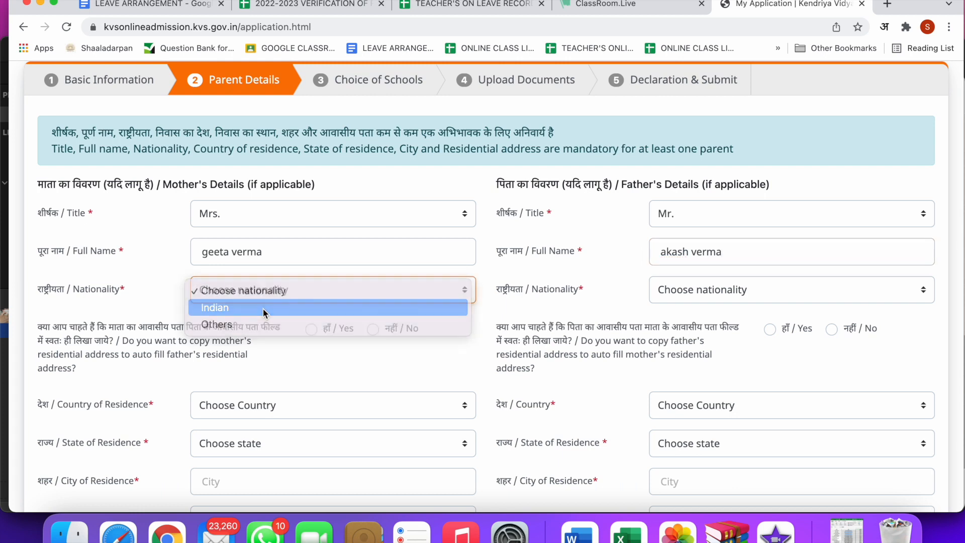
{"action": "left_click", "coordinate": [795, 295]}
{"action": "left_click", "coordinate": [713, 309]}
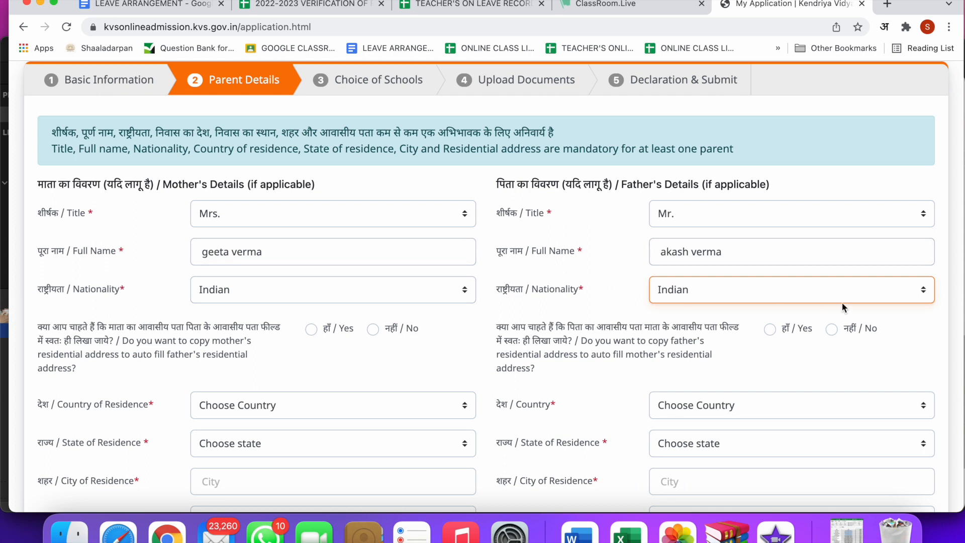
{"action": "scroll", "coordinate": [543, 357], "scroll_direction": "down", "scroll_amount": 2}
{"action": "scroll", "coordinate": [543, 357], "scroll_direction": "down", "scroll_amount": 1}
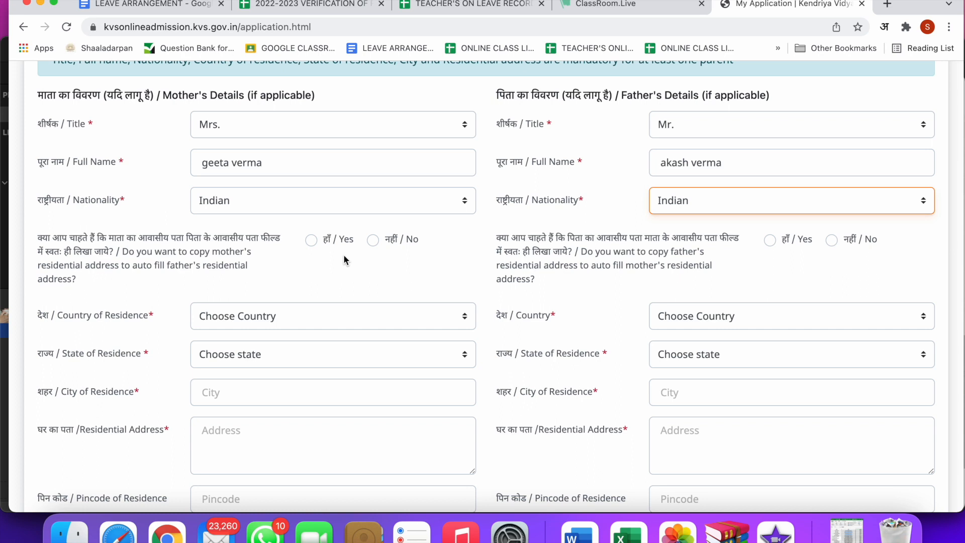
Copy the mother's address to the father and set residence to India, Delhi, New Delhi
{"action": "left_click", "coordinate": [310, 243]}
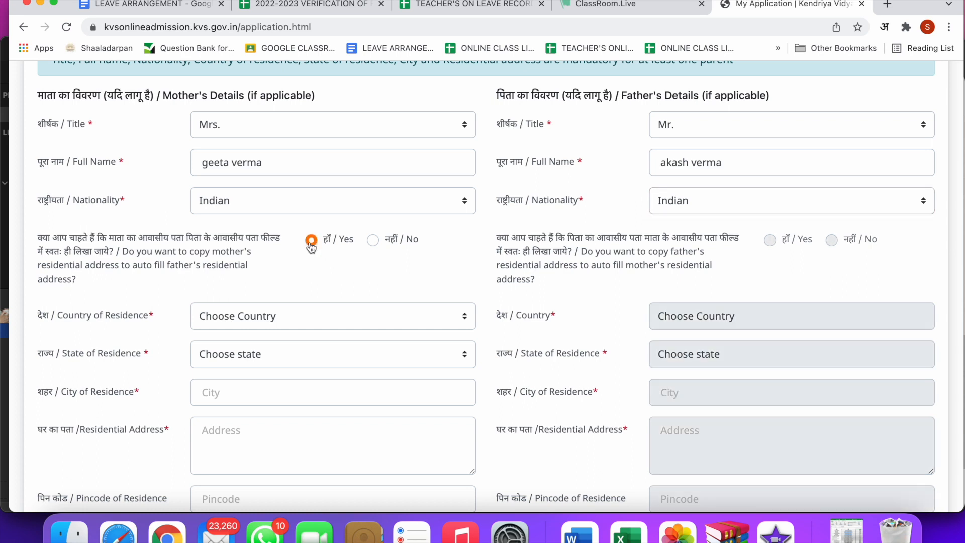
{"action": "left_click", "coordinate": [306, 324]}
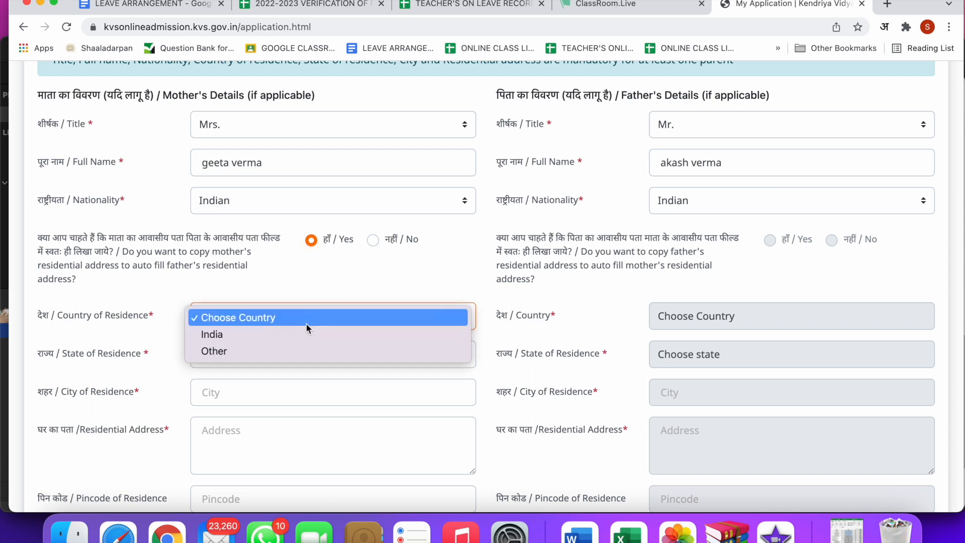
{"action": "left_click", "coordinate": [237, 334]}
{"action": "left_click", "coordinate": [288, 355]}
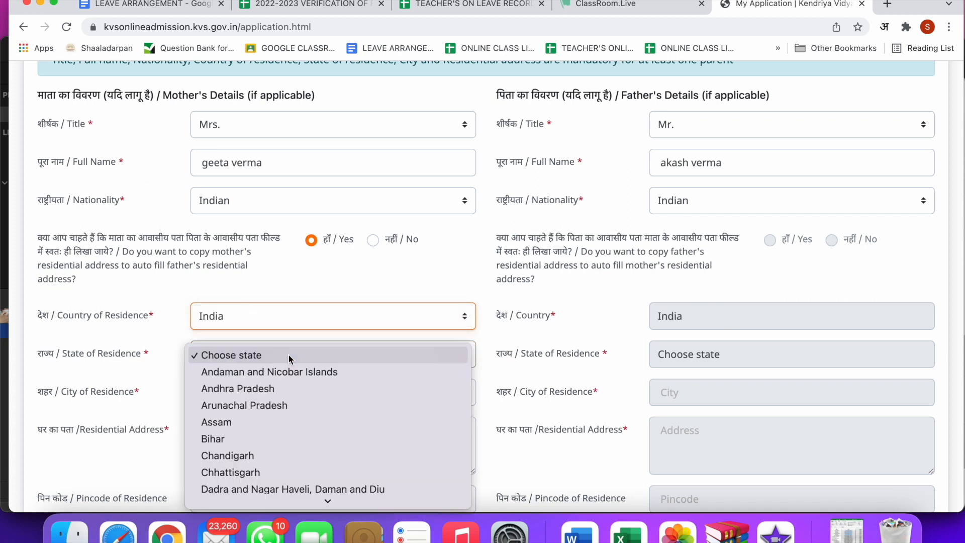
{"action": "scroll", "coordinate": [274, 428], "scroll_direction": "down", "scroll_amount": 5}
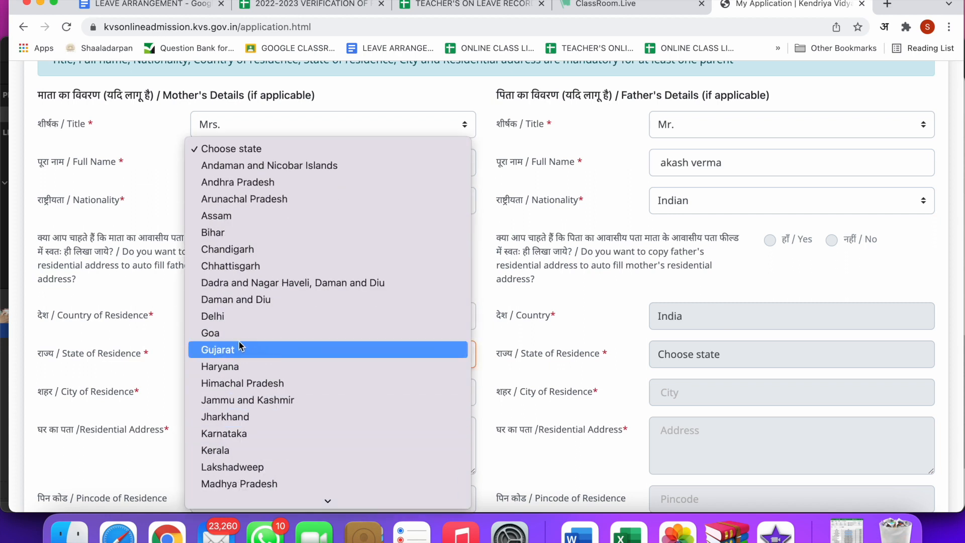
{"action": "left_click", "coordinate": [262, 316]}
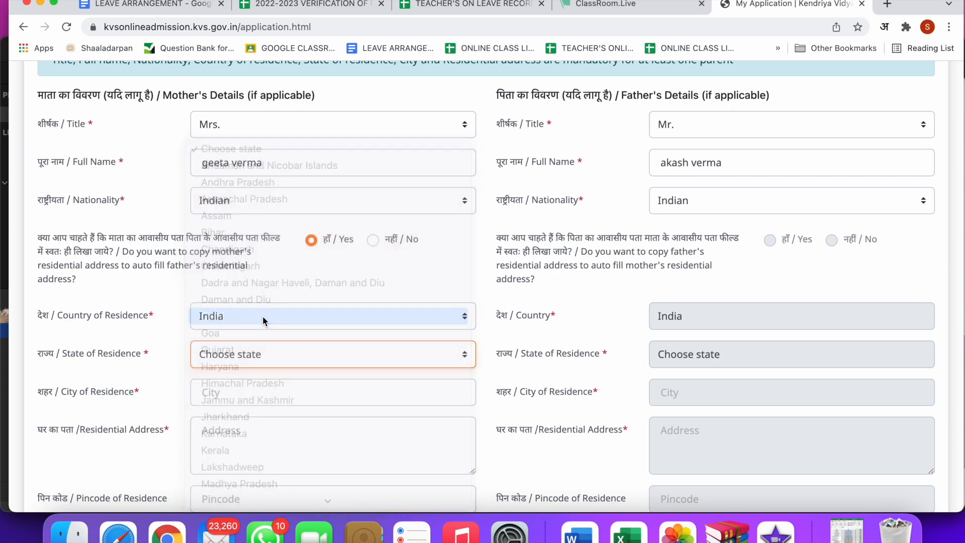
{"action": "left_click", "coordinate": [237, 391]}
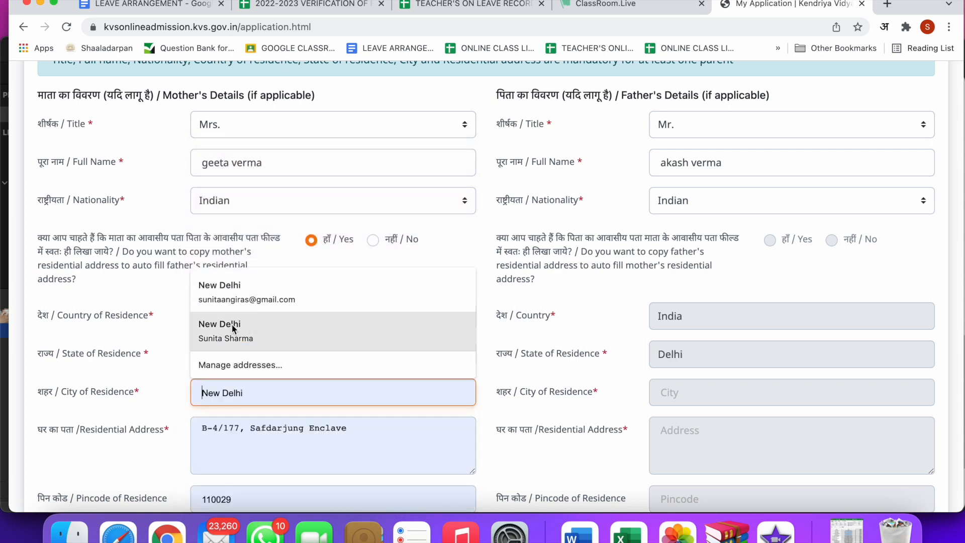
{"action": "left_click", "coordinate": [232, 325]}
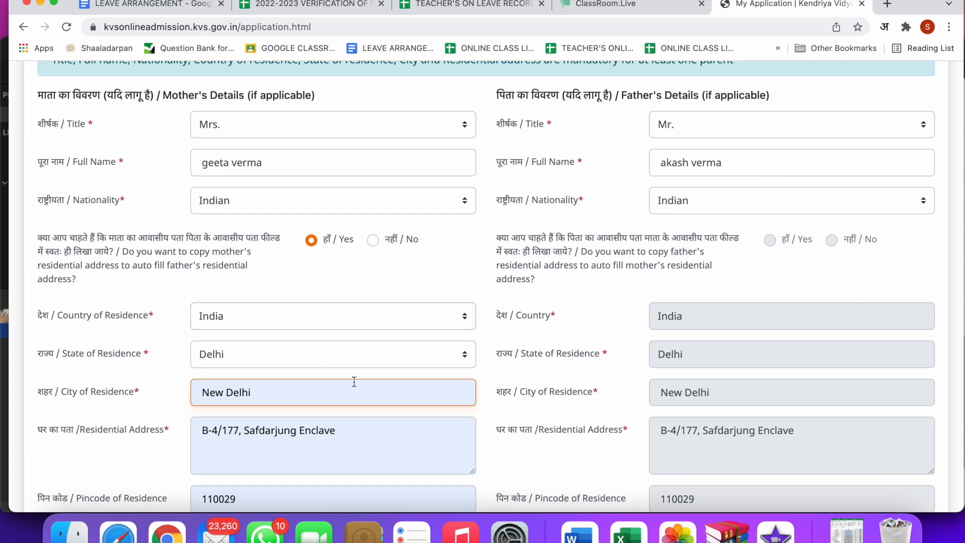
Replace the autofilled residential address with the new street address
{"action": "double_click", "coordinate": [325, 432]}
{"action": "triple_click", "coordinate": [326, 432]}
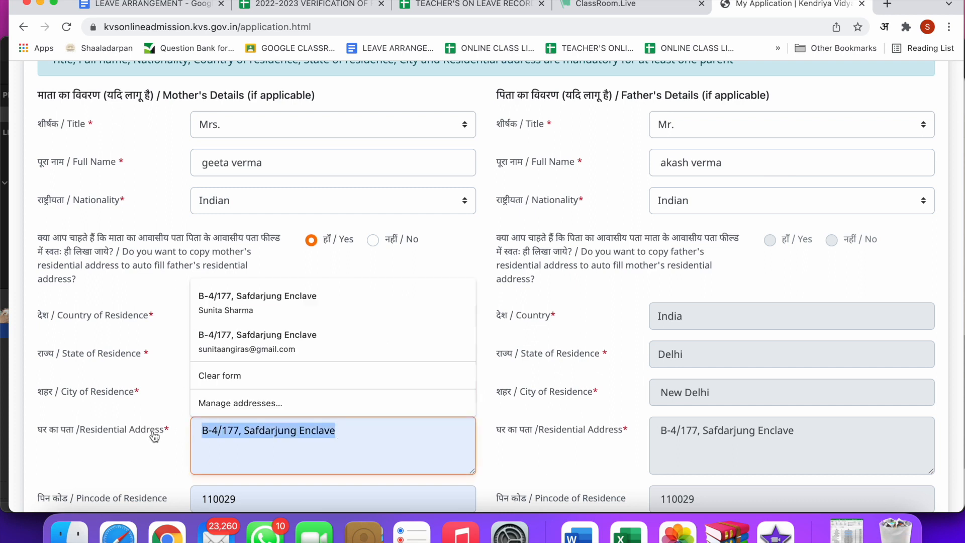
{"action": "key", "text": "BackSpace"}
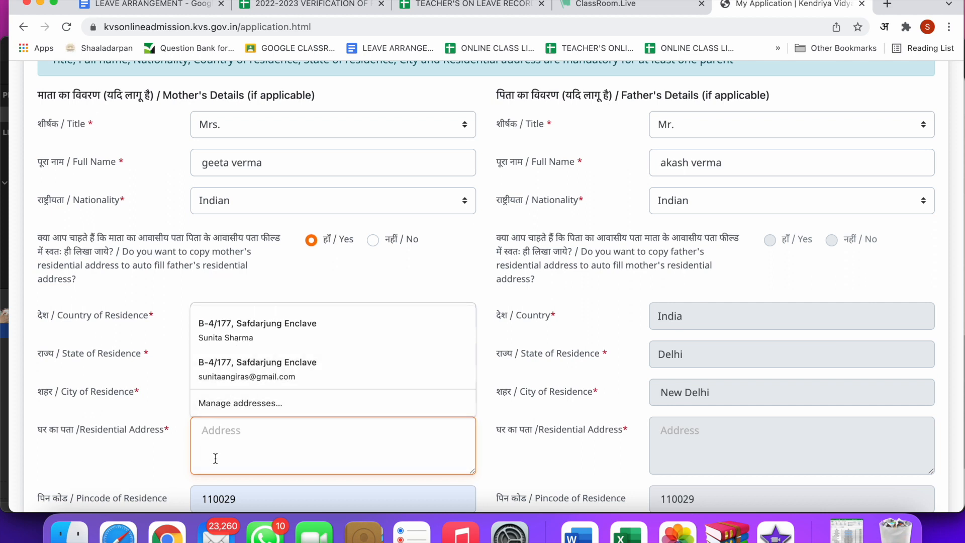
{"action": "left_click", "coordinate": [284, 446]}
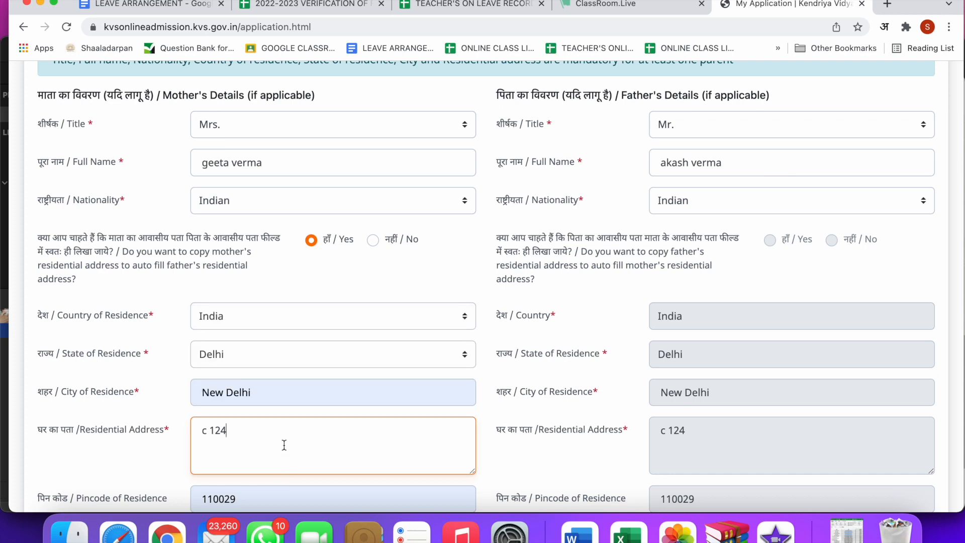
{"action": "left_click", "coordinate": [206, 435]}
{"action": "key", "text": "BackSpace"}
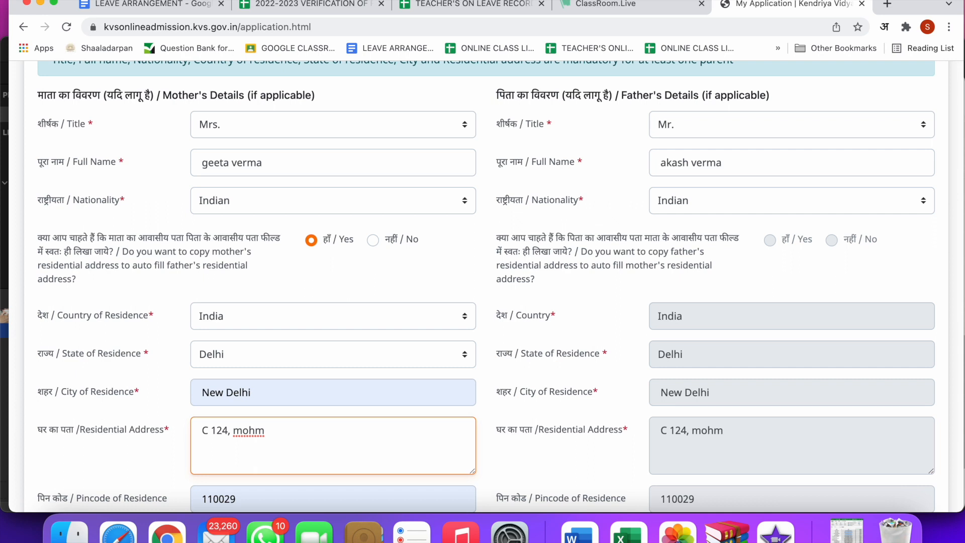
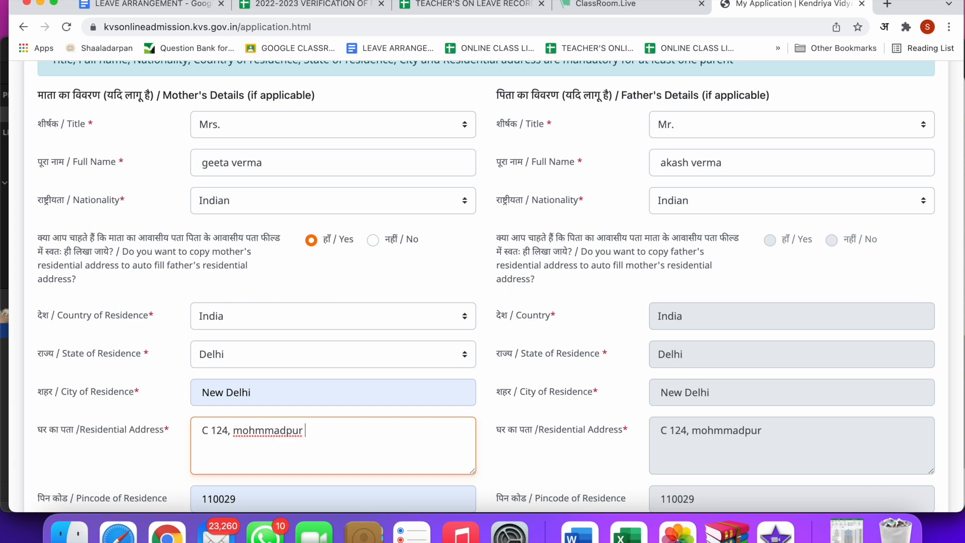
Enter the mother's and father's mobile numbers
{"action": "scroll", "coordinate": [302, 435], "scroll_direction": "down", "scroll_amount": 3}
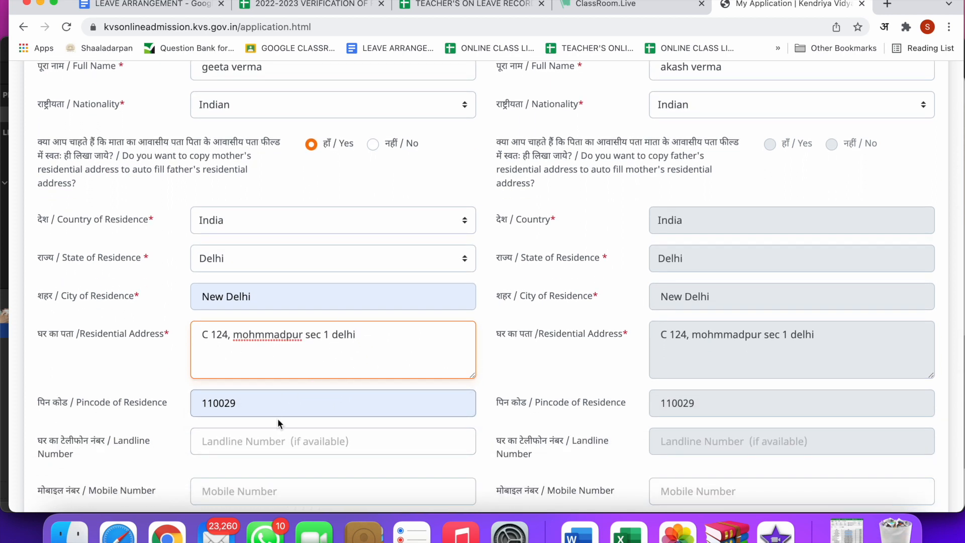
{"action": "scroll", "coordinate": [287, 370], "scroll_direction": "down", "scroll_amount": 2}
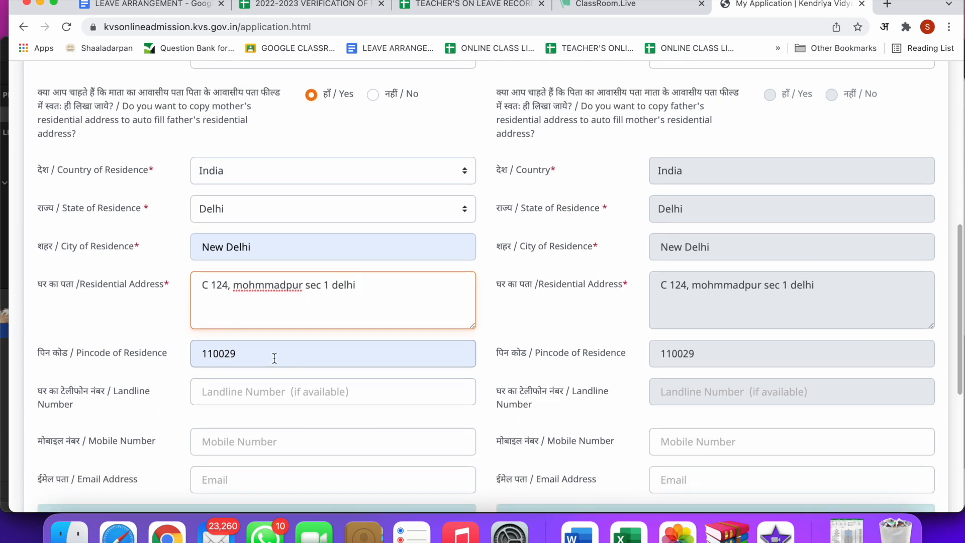
{"action": "left_click", "coordinate": [270, 392]}
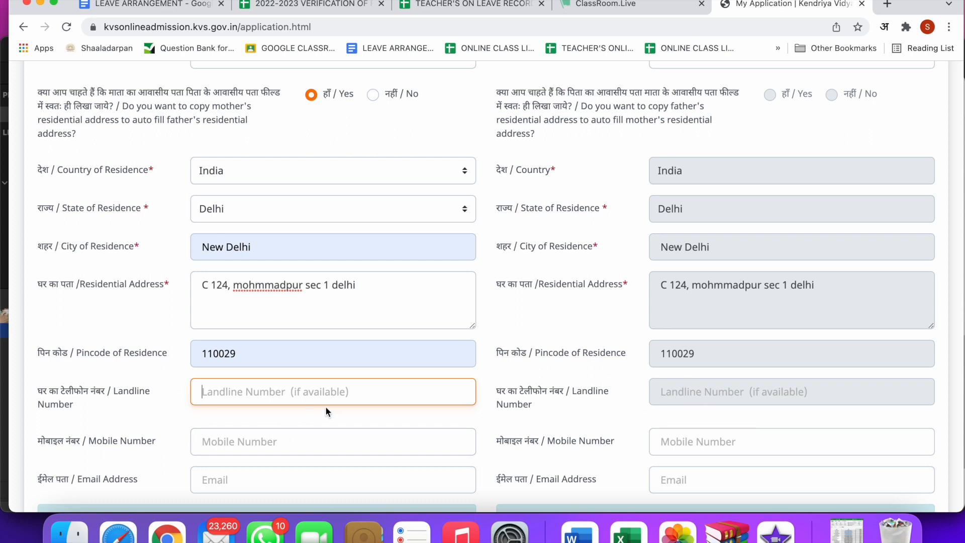
{"action": "scroll", "coordinate": [325, 406], "scroll_direction": "down", "scroll_amount": 4}
{"action": "left_click", "coordinate": [223, 347]}
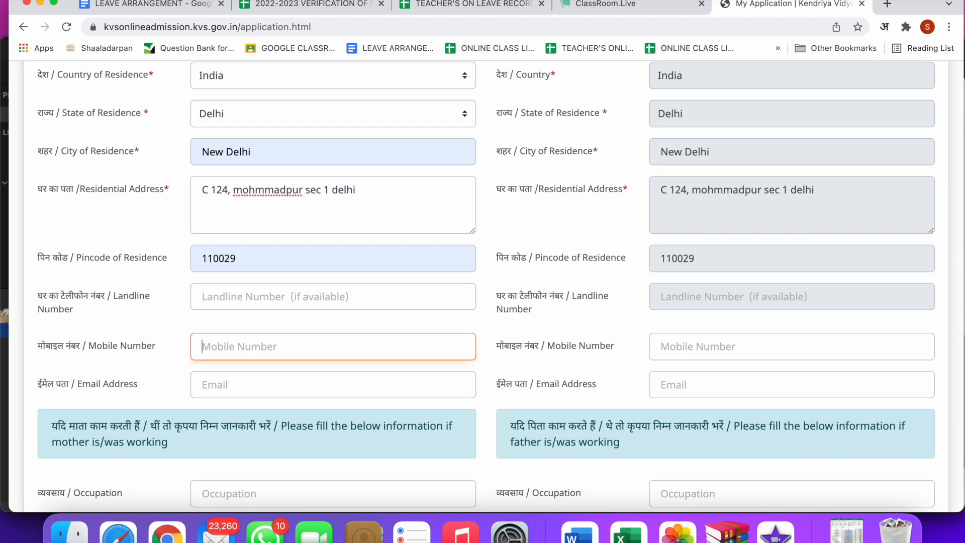
{"action": "left_click", "coordinate": [713, 347]}
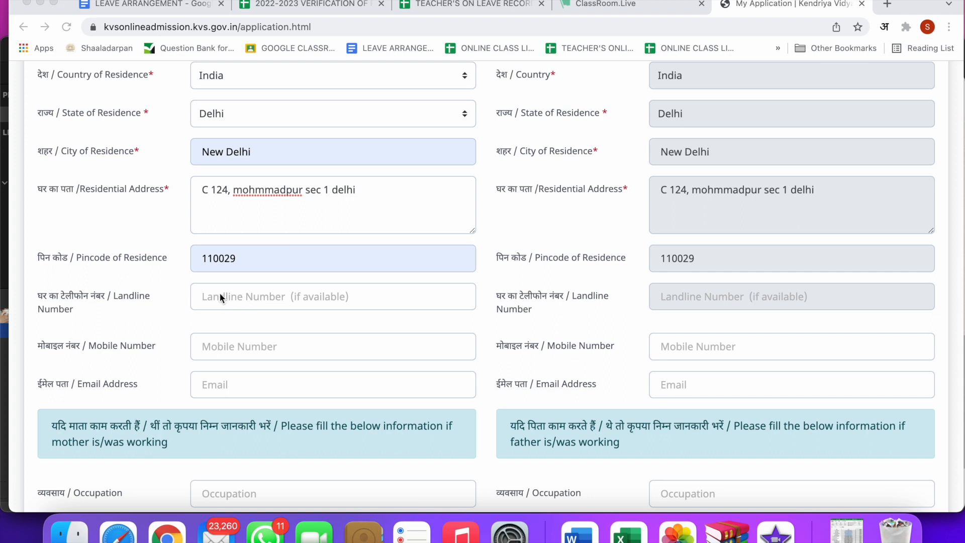
{"action": "left_click", "coordinate": [202, 300]}
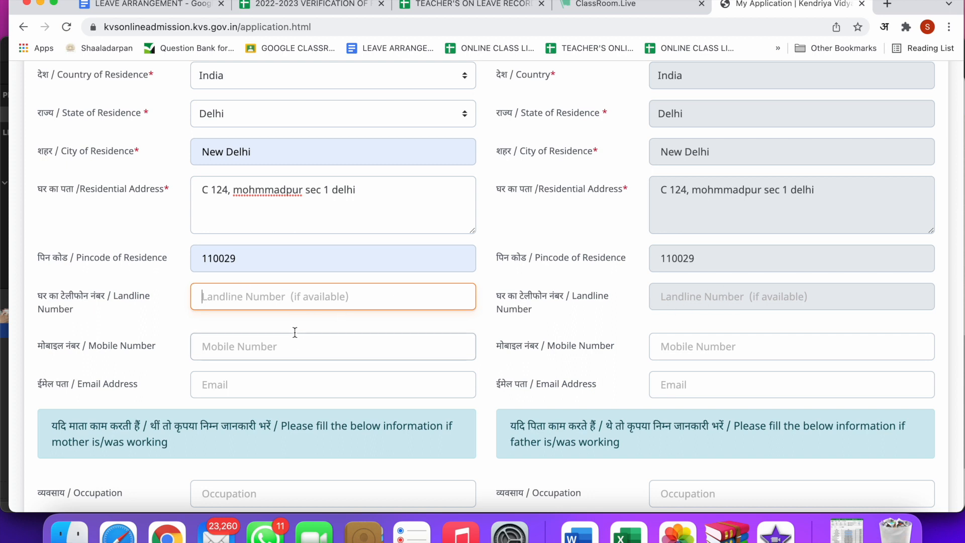
{"action": "left_click", "coordinate": [231, 343]}
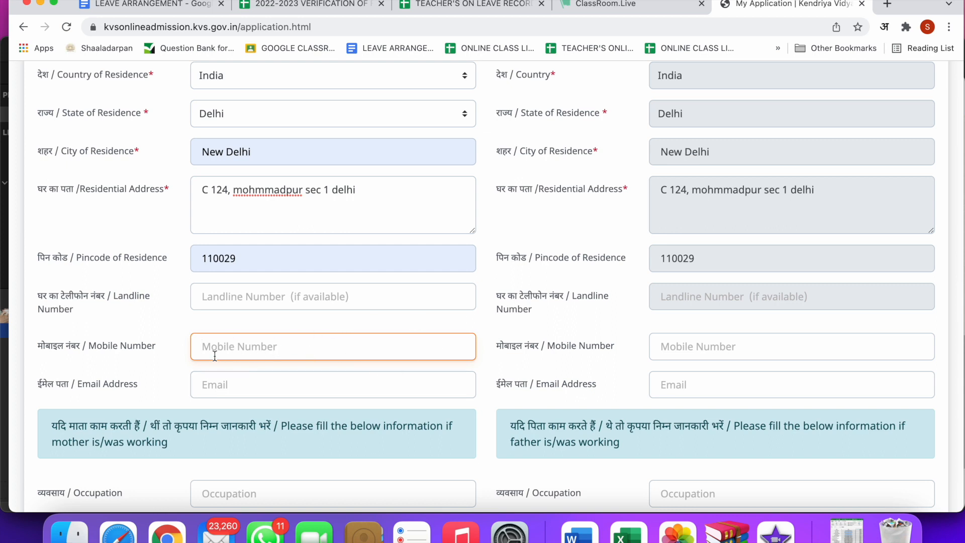
{"action": "left_click", "coordinate": [703, 341]}
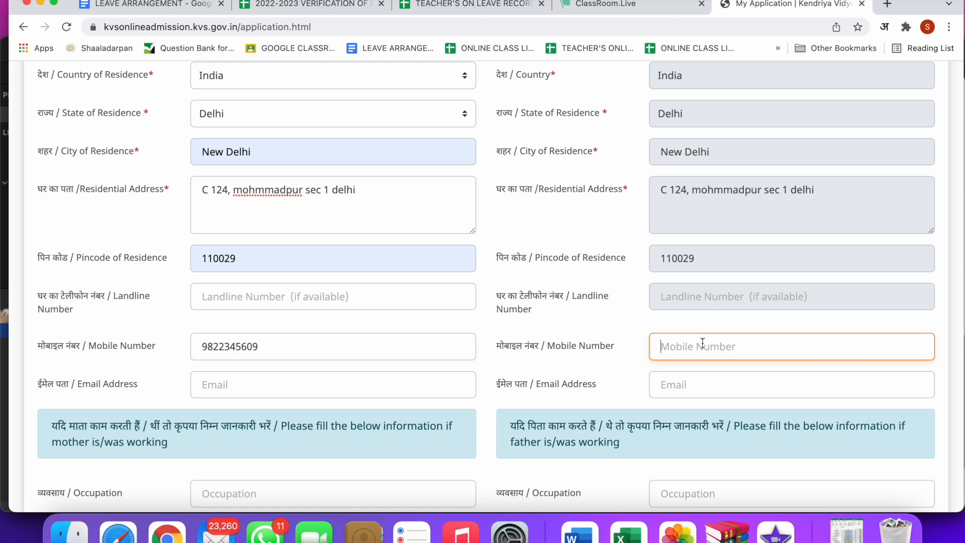
Fill in the father's e-mail address
{"action": "left_click", "coordinate": [737, 388]}
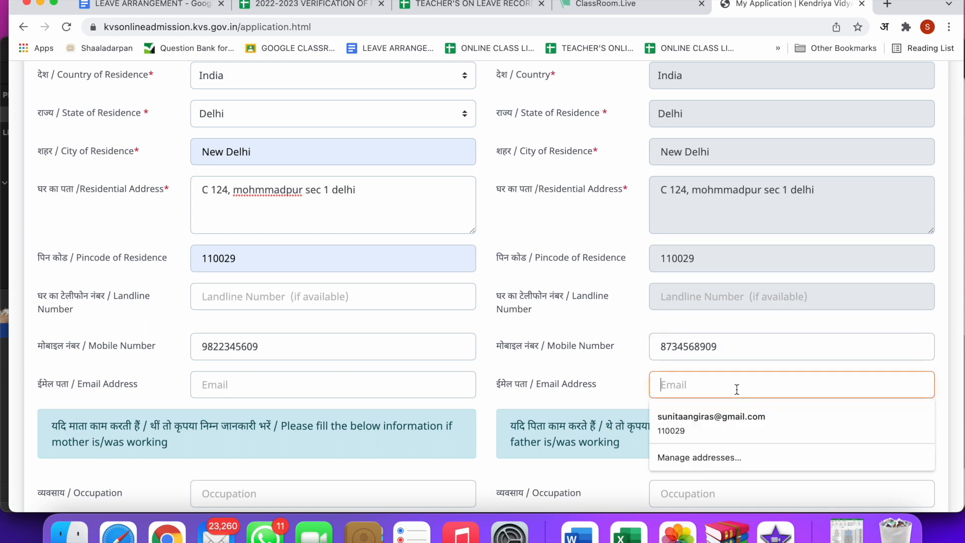
{"action": "left_click", "coordinate": [240, 382]}
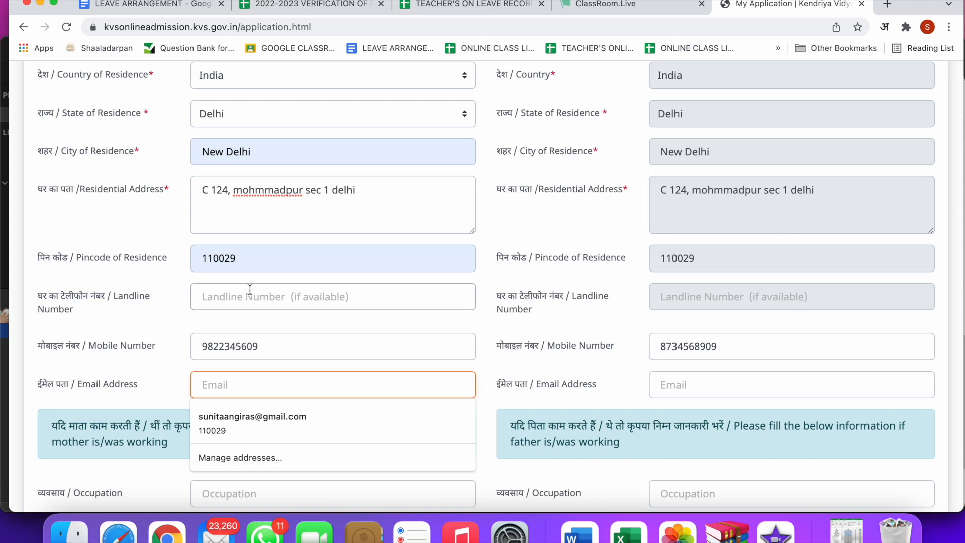
{"action": "scroll", "coordinate": [246, 271], "scroll_direction": "down", "scroll_amount": 2}
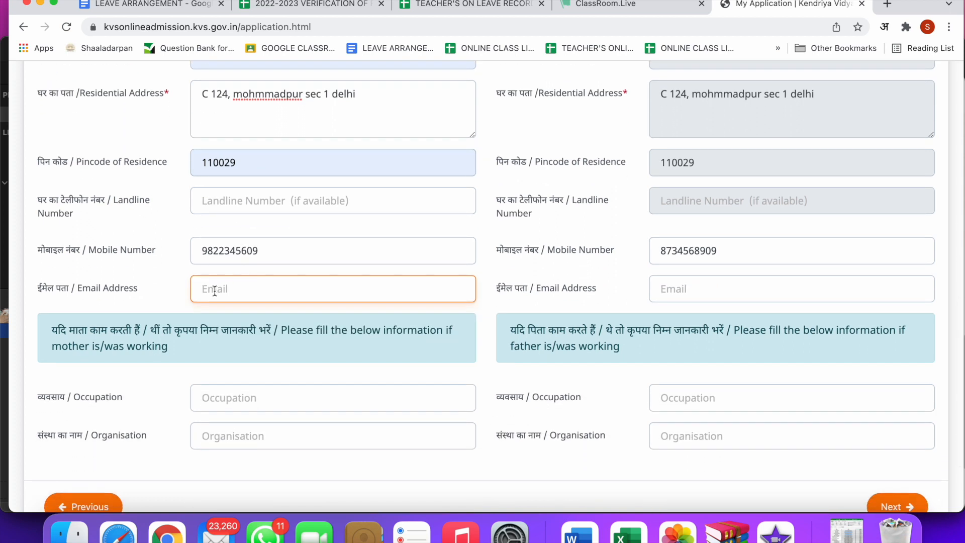
{"action": "left_click", "coordinate": [693, 289]}
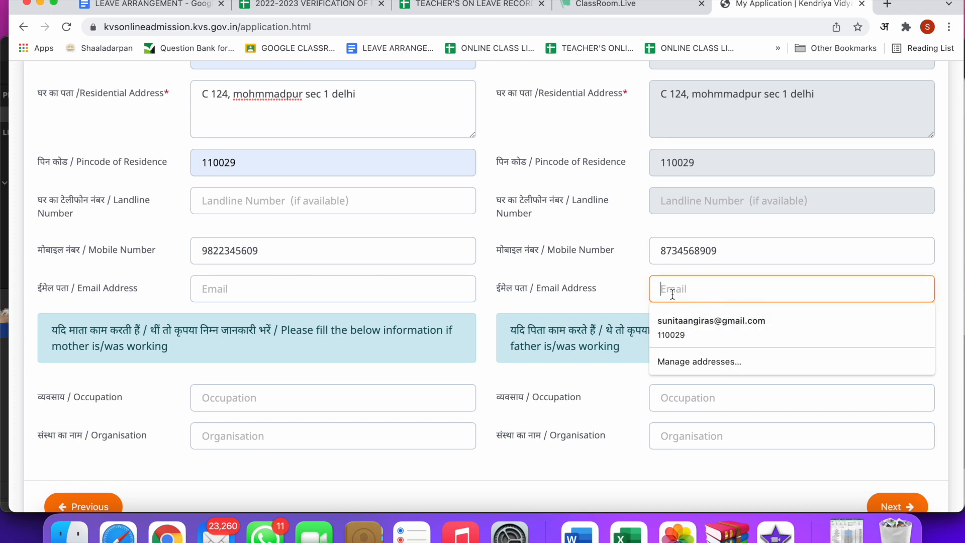
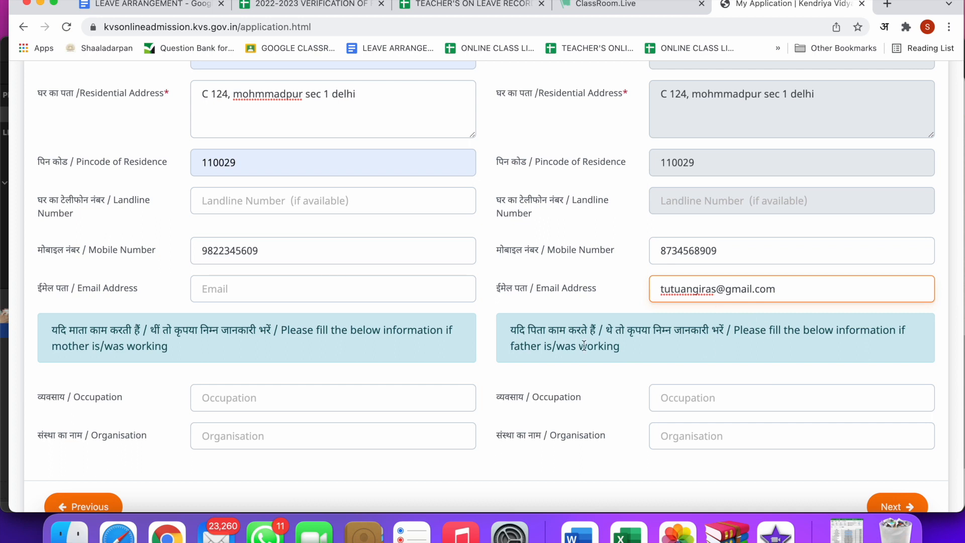
{"action": "scroll", "coordinate": [523, 299], "scroll_direction": "down", "scroll_amount": 3}
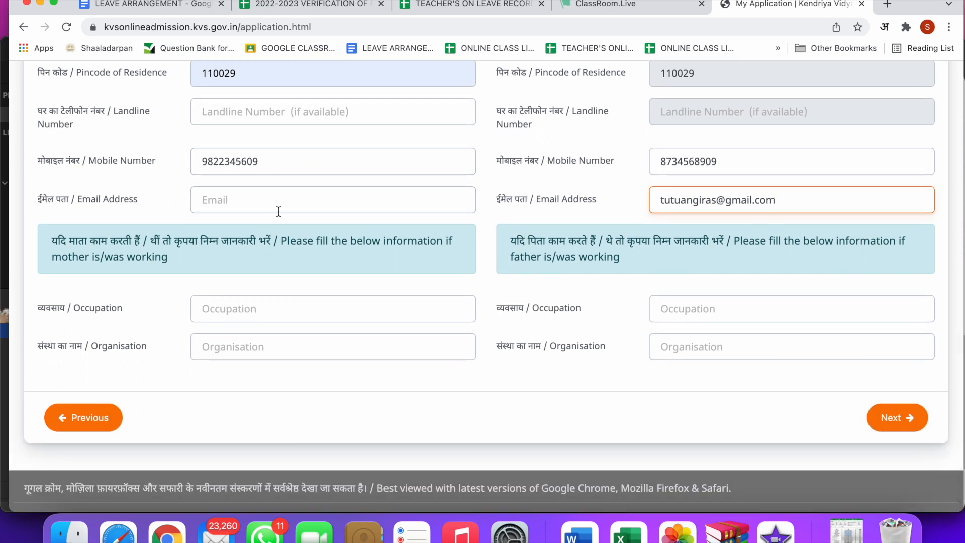
Enter 'House wife' as the mother's occupation and ITBP as the father's organisation
{"action": "scroll", "coordinate": [251, 198], "scroll_direction": "down", "scroll_amount": 1}
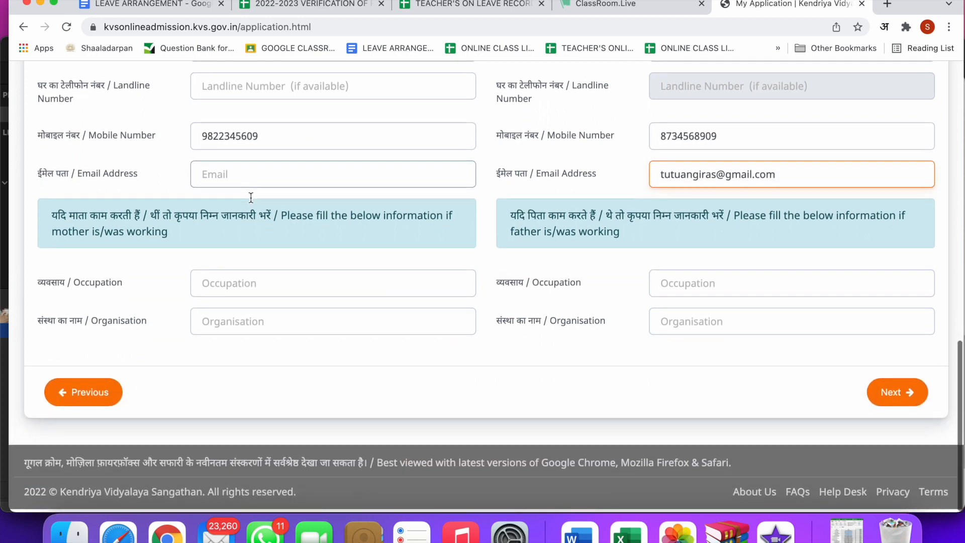
{"action": "left_click", "coordinate": [293, 294]}
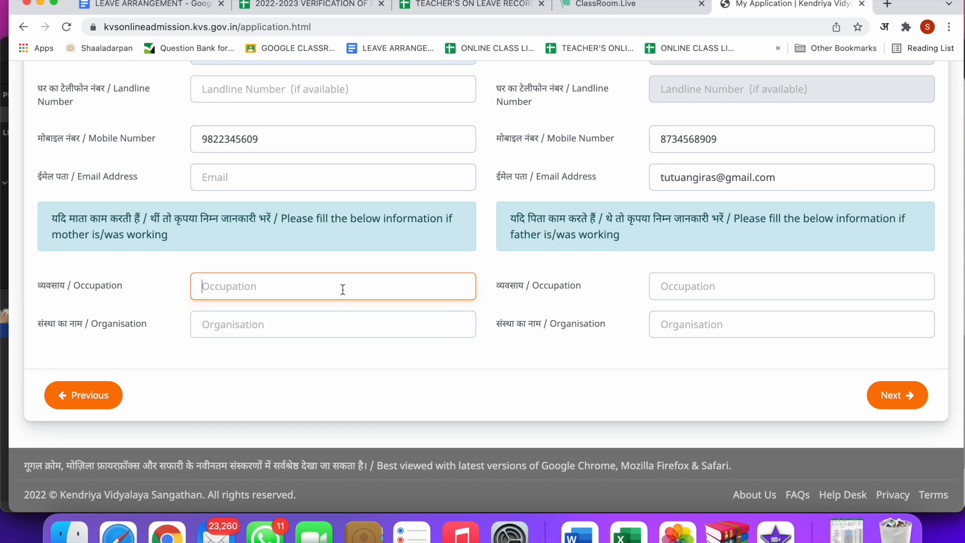
{"action": "type", "text": "House wife"}
{"action": "left_click", "coordinate": [669, 286]}
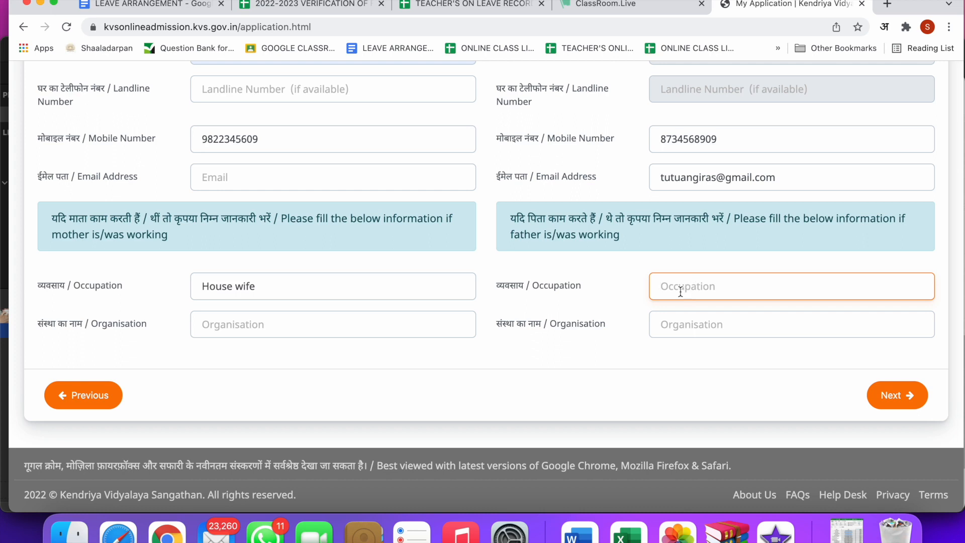
{"action": "left_click", "coordinate": [311, 331]}
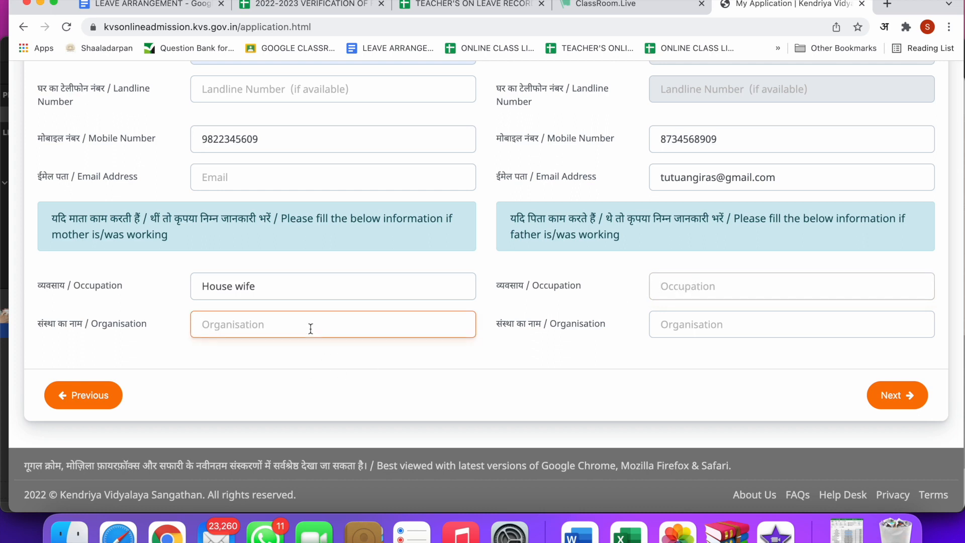
{"action": "left_click", "coordinate": [666, 282]}
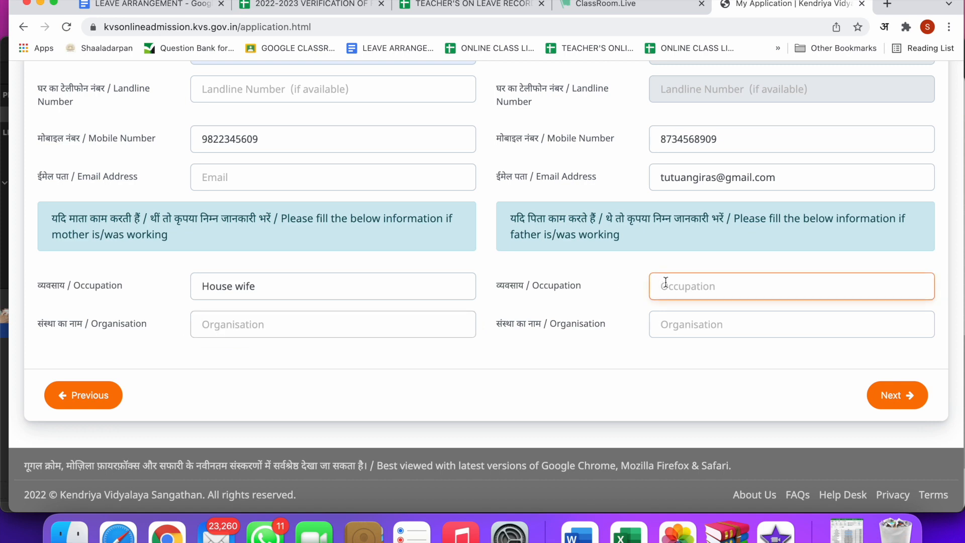
{"action": "type", "text": "itbp"}
{"action": "left_click", "coordinate": [684, 325]}
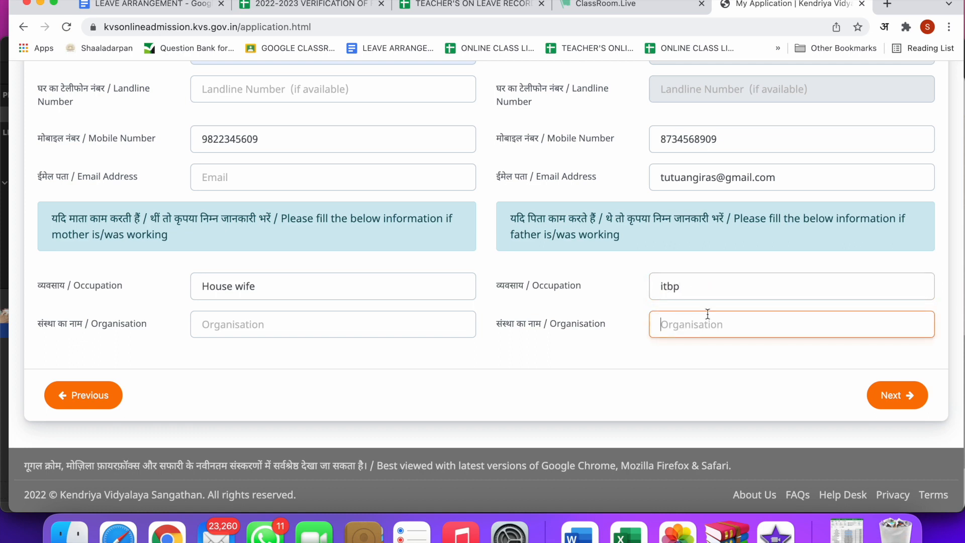
{"action": "left_click", "coordinate": [704, 292]}
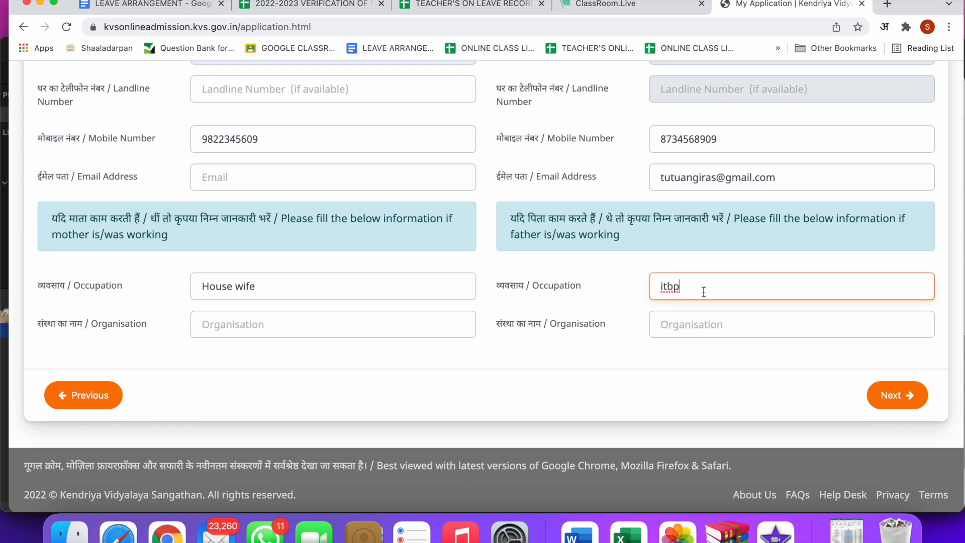
{"action": "left_click", "coordinate": [665, 328]}
{"action": "type", "text": "ITP"}
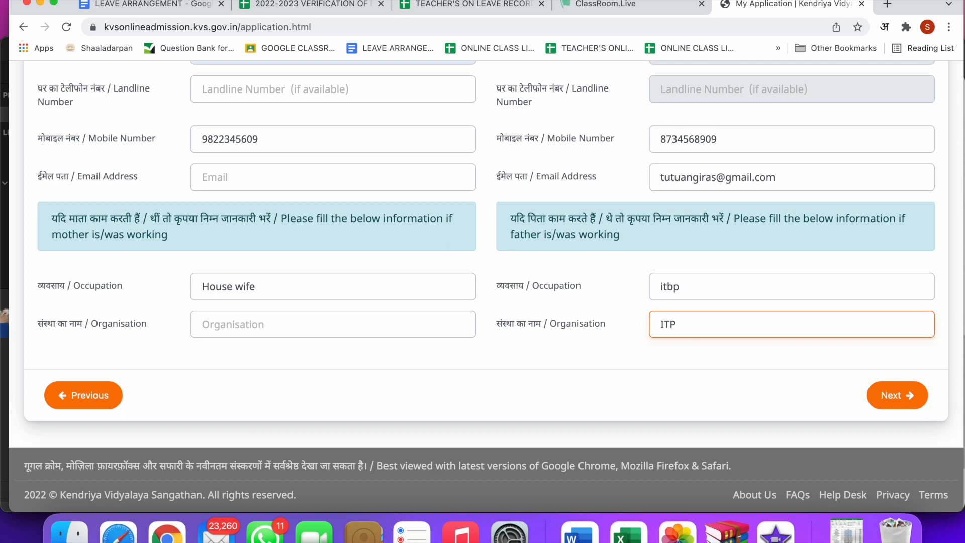
{"action": "key", "text": "BackSpace"}
{"action": "type", "text": "BP"}
Change the father's occupation to CENTRAL GOVERNMENT
{"action": "left_click", "coordinate": [701, 295]}
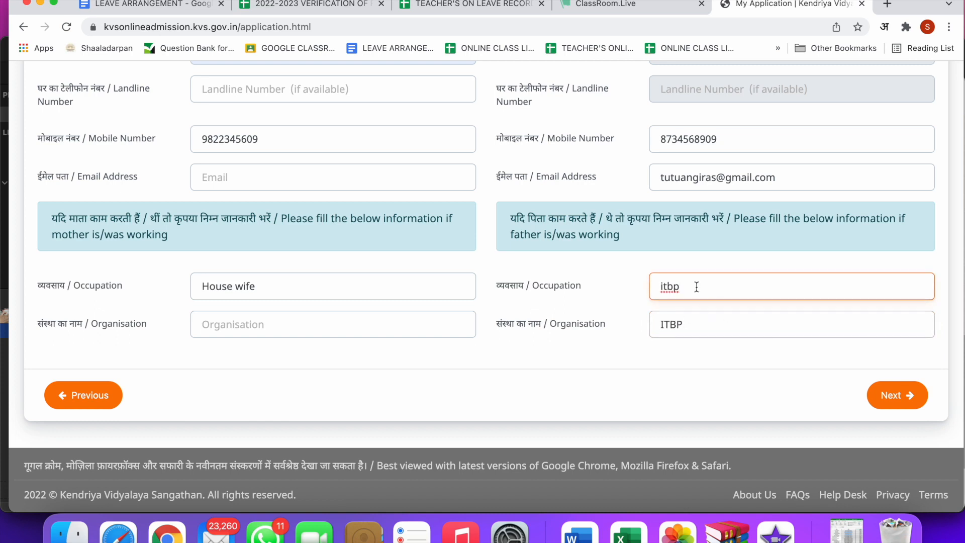
{"action": "double_click", "coordinate": [654, 288]}
{"action": "type", "text": "CENTRAL GOVT."}
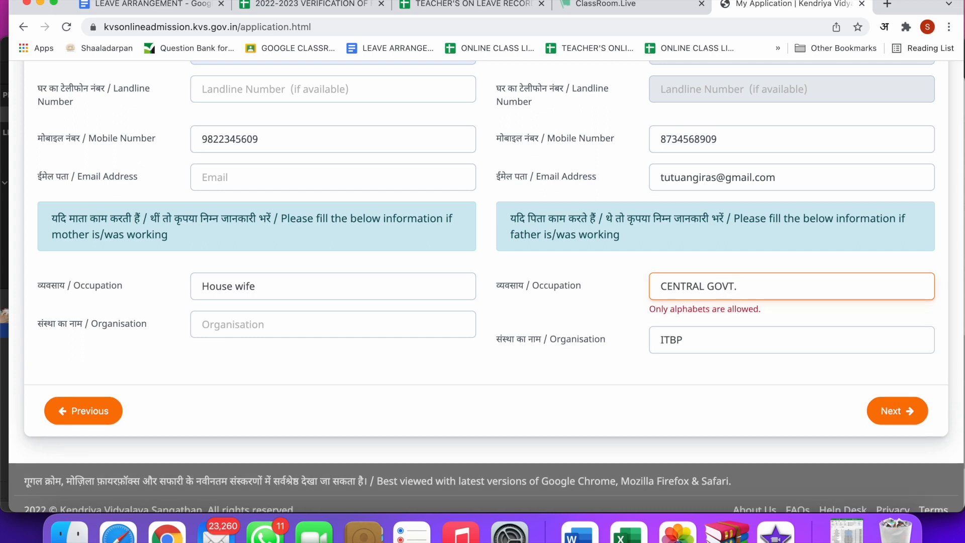
{"action": "key", "text": "BackSpace"}
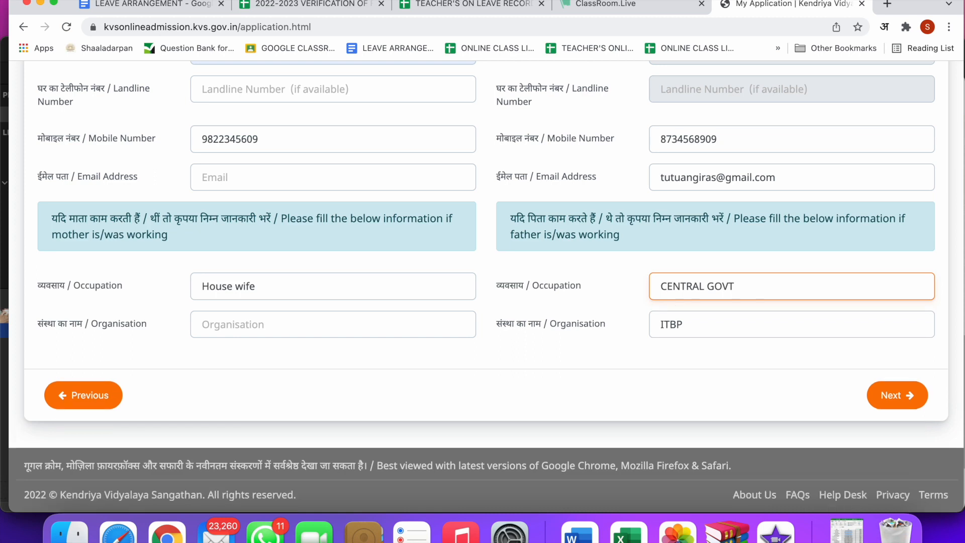
{"action": "key", "text": "BackSpace"}
{"action": "type", "text": "ERNMENT"}
{"action": "left_click", "coordinate": [722, 328]}
{"action": "left_click", "coordinate": [800, 283]}
Continue to Choice of Schools and pick Delhi, KV R. K. PURAM SEC -2 (SHIFT I) as school 1
{"action": "left_click", "coordinate": [880, 401]}
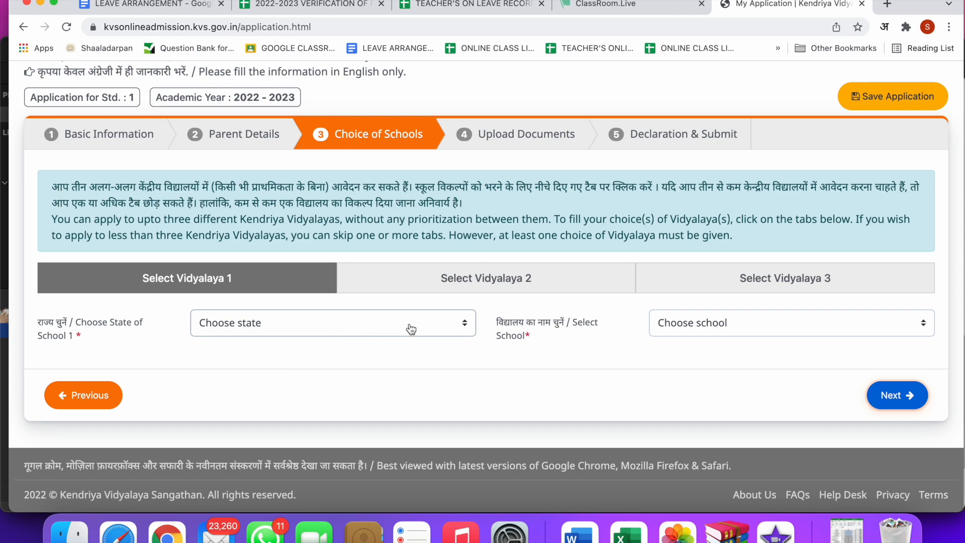
{"action": "left_click", "coordinate": [466, 324]}
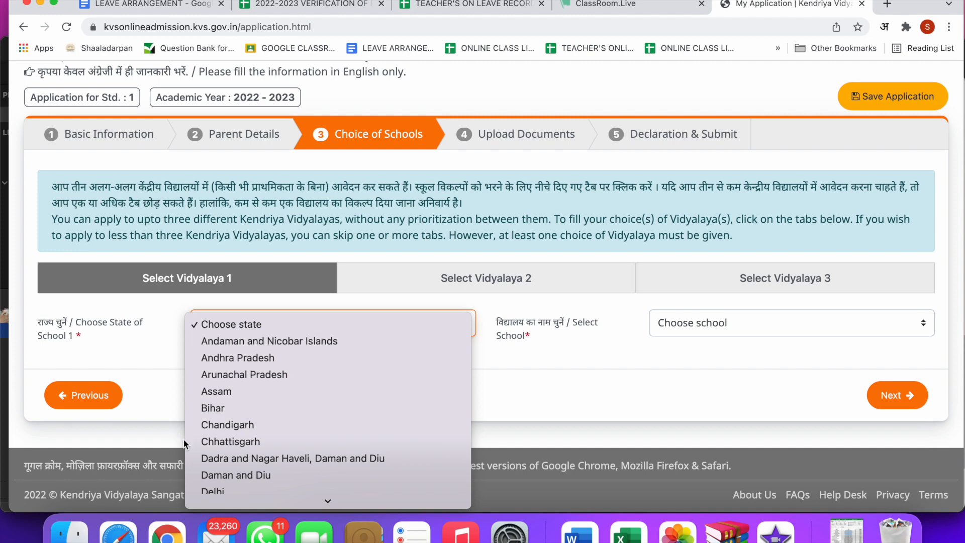
{"action": "scroll", "coordinate": [227, 469], "scroll_direction": "down", "scroll_amount": 3}
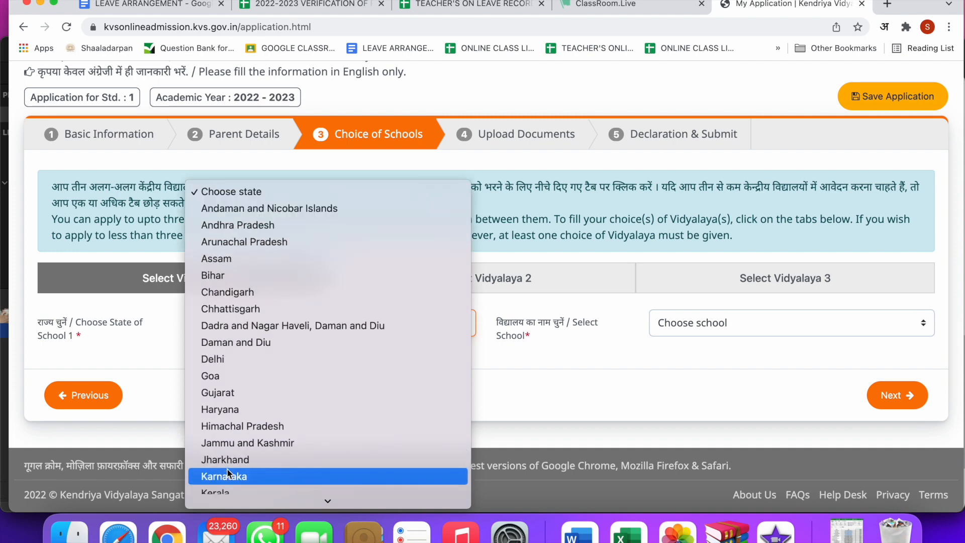
{"action": "left_click", "coordinate": [228, 361]}
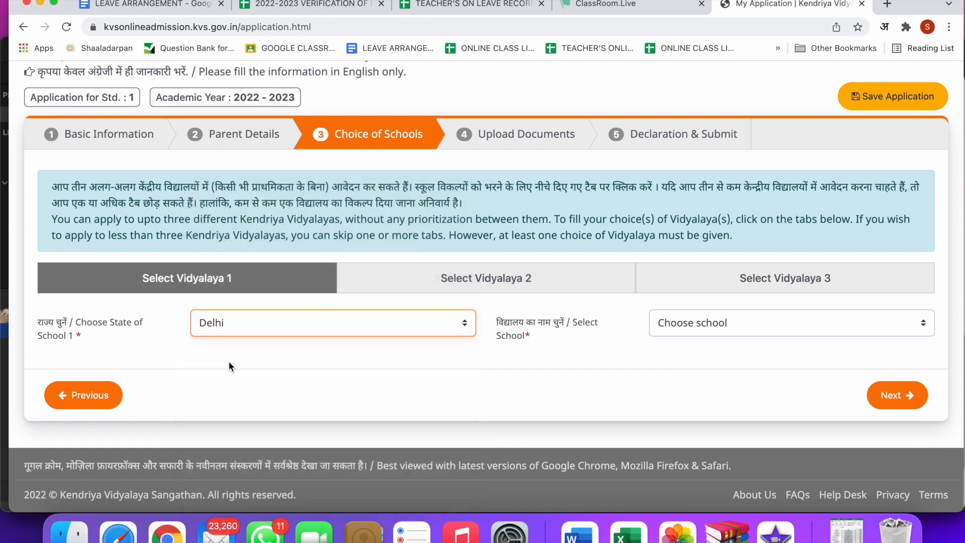
{"action": "left_click", "coordinate": [924, 327]}
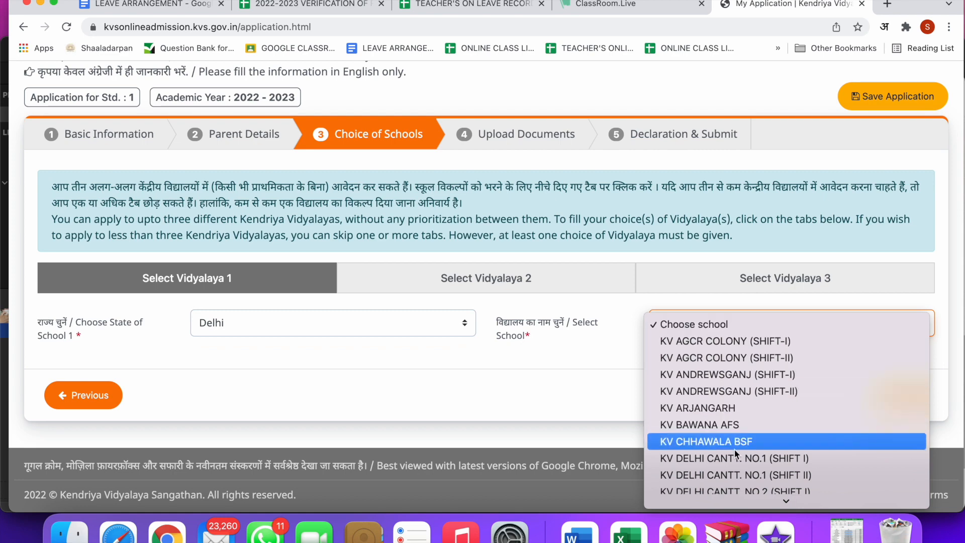
{"action": "scroll", "coordinate": [748, 441], "scroll_direction": "down", "scroll_amount": 10}
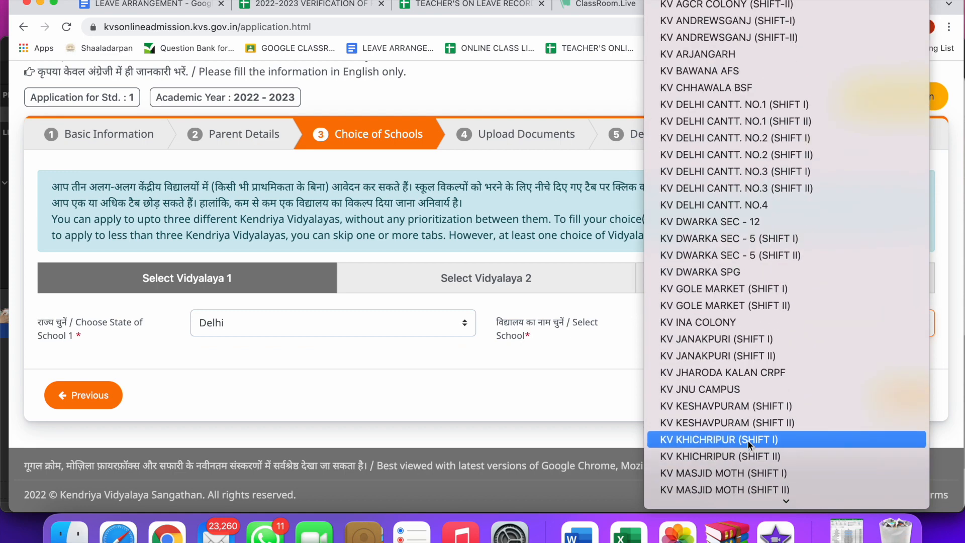
{"action": "scroll", "coordinate": [755, 417], "scroll_direction": "down", "scroll_amount": 6}
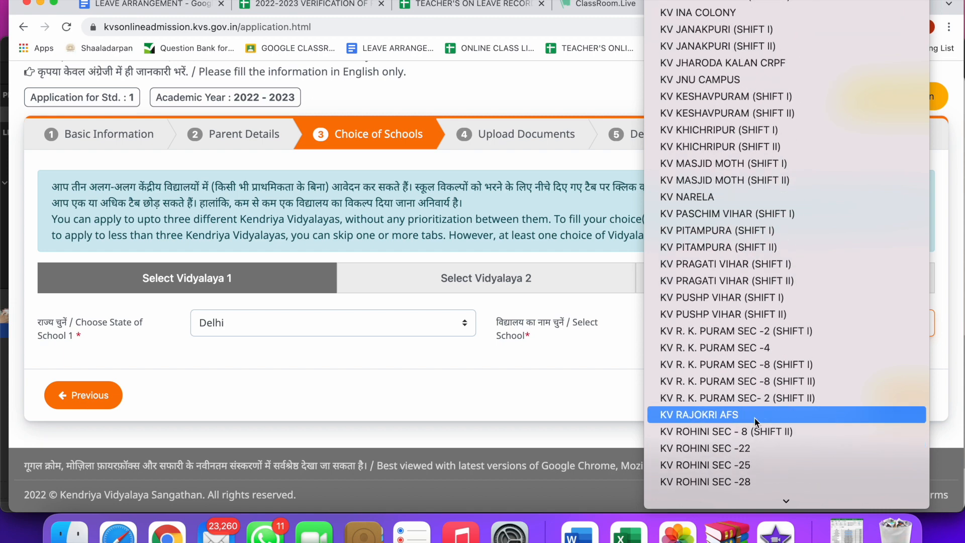
{"action": "left_click", "coordinate": [765, 331]}
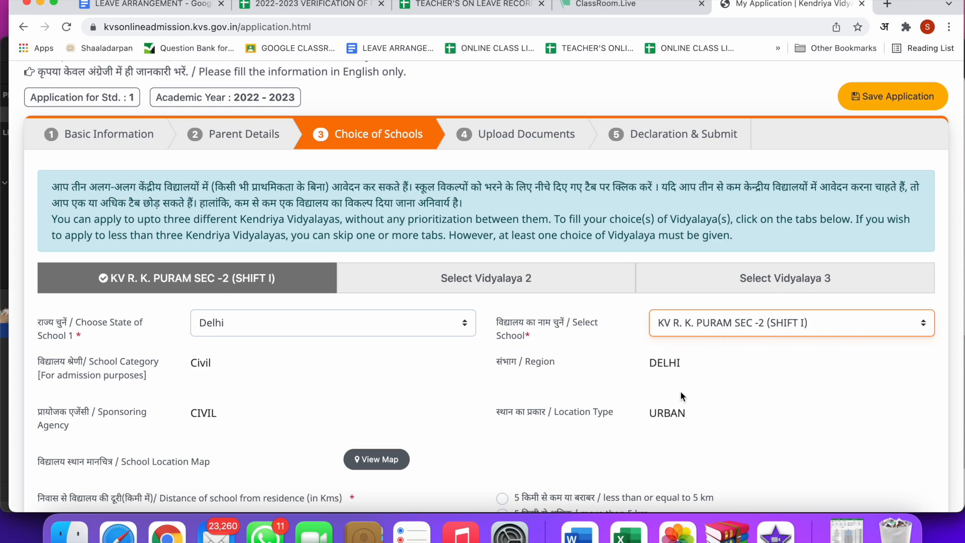
Mark the first school as 5 km or less from home, then move to the second choice
{"action": "scroll", "coordinate": [582, 393], "scroll_direction": "down", "scroll_amount": 3}
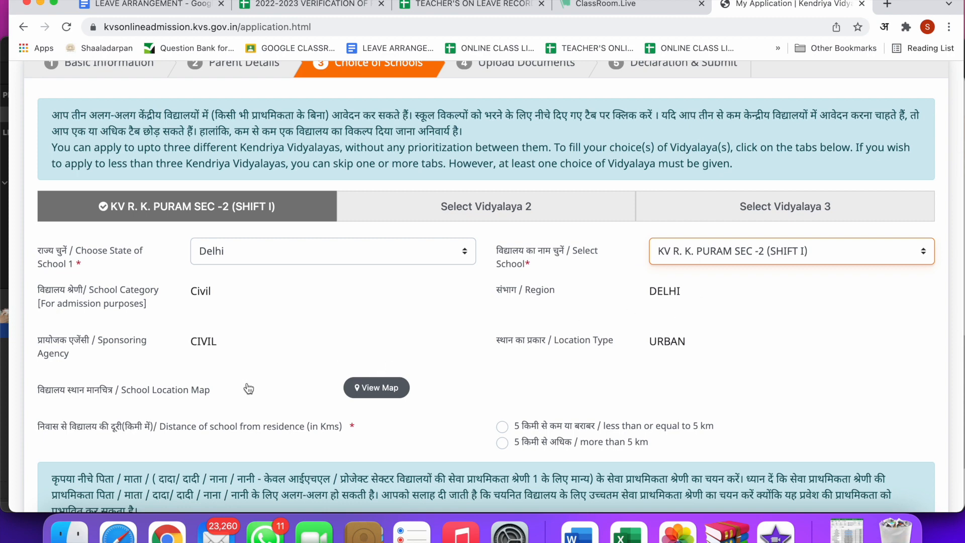
{"action": "scroll", "coordinate": [556, 348], "scroll_direction": "down", "scroll_amount": 3}
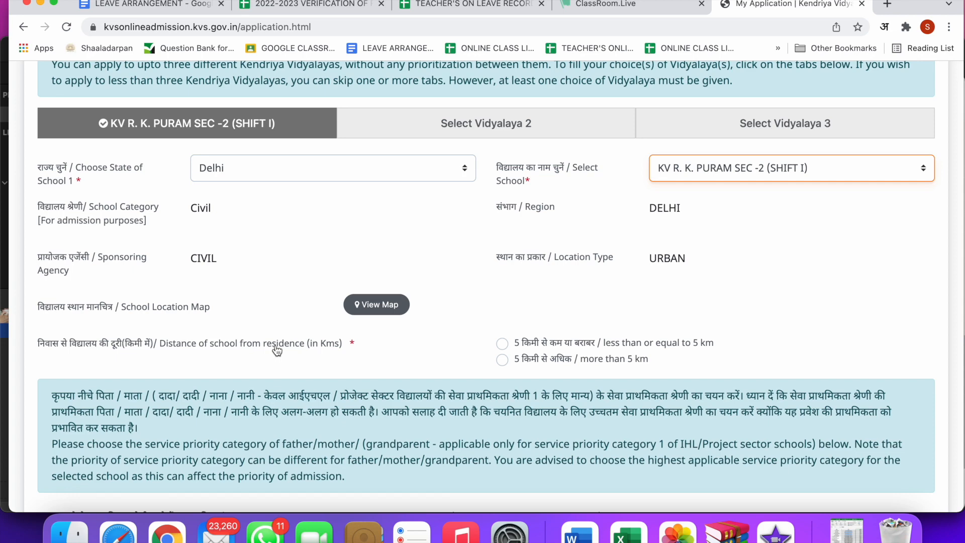
{"action": "left_click", "coordinate": [501, 345]}
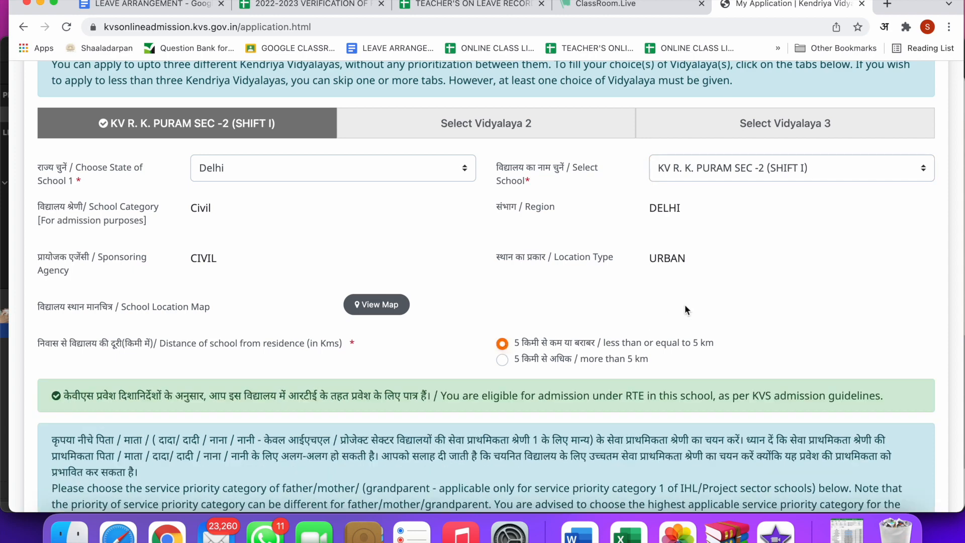
{"action": "scroll", "coordinate": [682, 250], "scroll_direction": "up", "scroll_amount": 3}
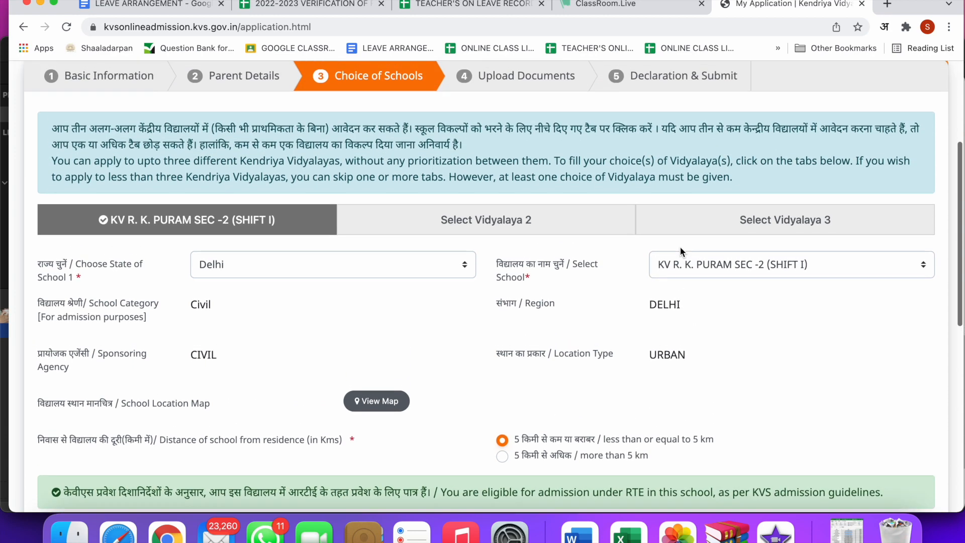
{"action": "left_click", "coordinate": [557, 226]}
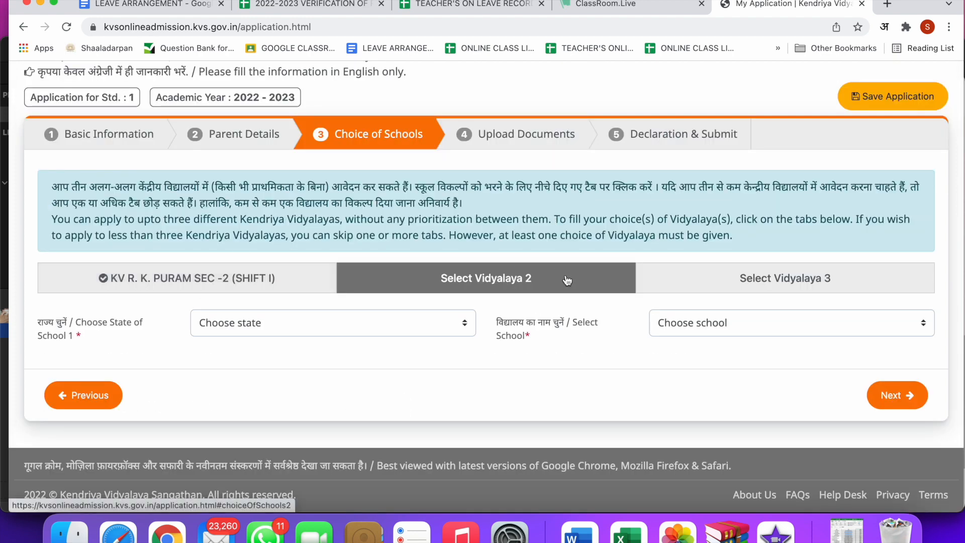
Choose Delhi and KV R. K. PURAM SEC- 2 (SHIFT II) as the second school
{"action": "left_click", "coordinate": [462, 332]}
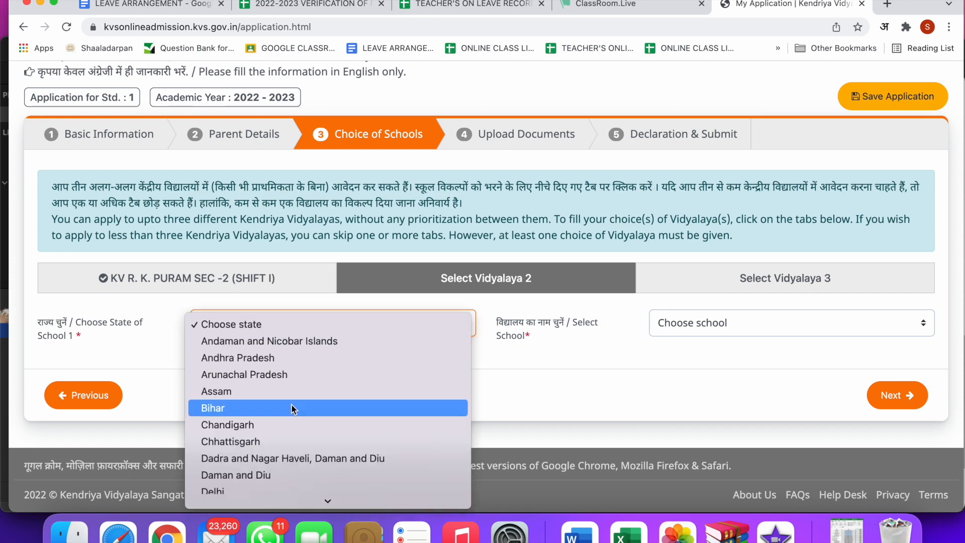
{"action": "scroll", "coordinate": [244, 458], "scroll_direction": "down", "scroll_amount": 3}
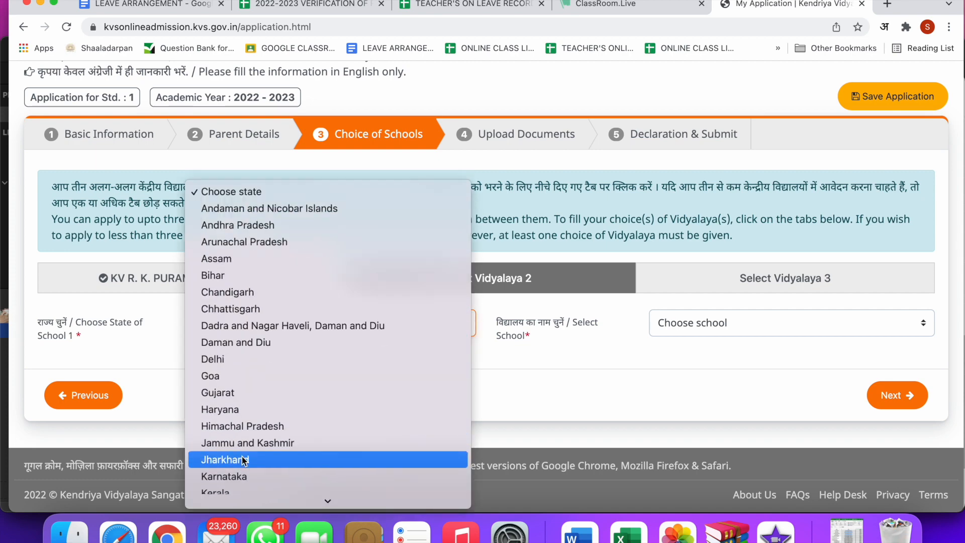
{"action": "left_click", "coordinate": [223, 361]}
{"action": "left_click", "coordinate": [843, 327]}
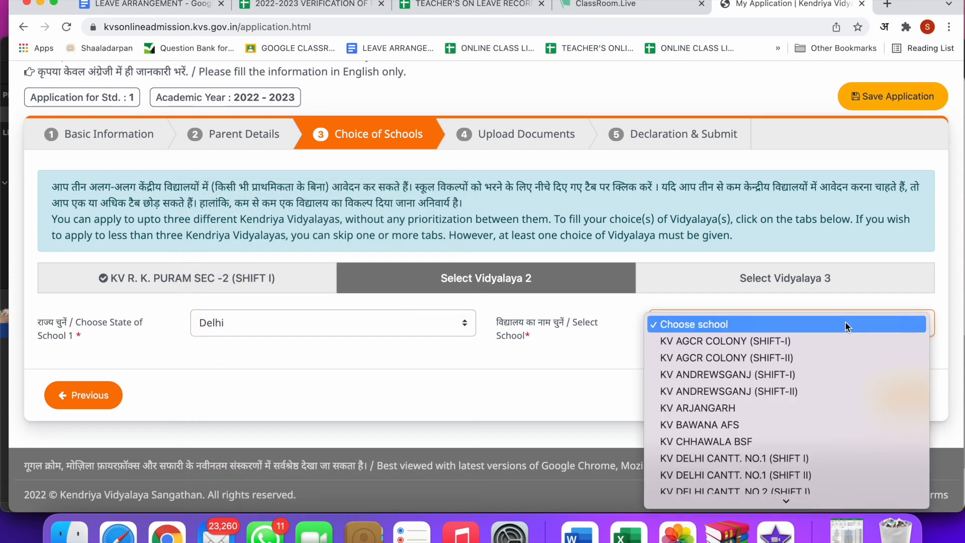
{"action": "scroll", "coordinate": [738, 441], "scroll_direction": "down", "scroll_amount": 10}
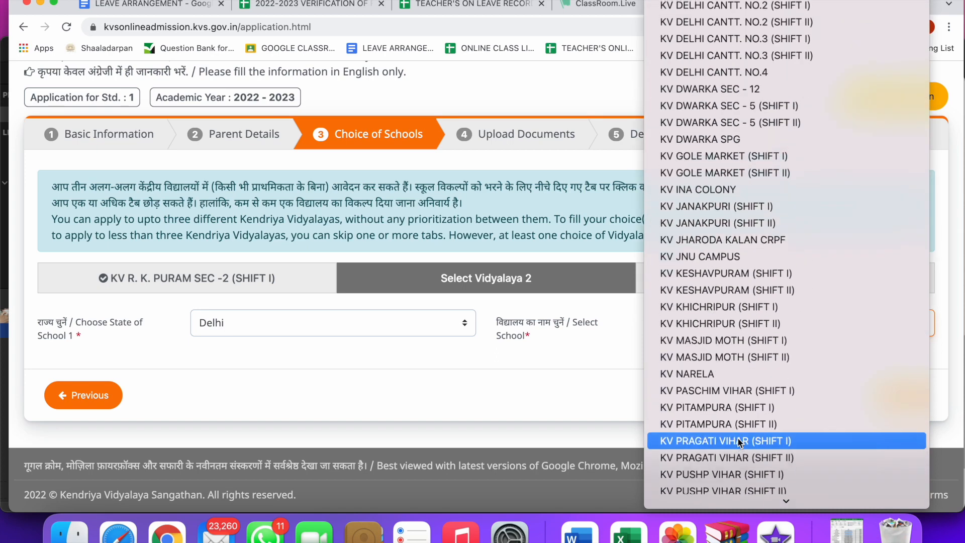
{"action": "scroll", "coordinate": [738, 441], "scroll_direction": "up", "scroll_amount": 5}
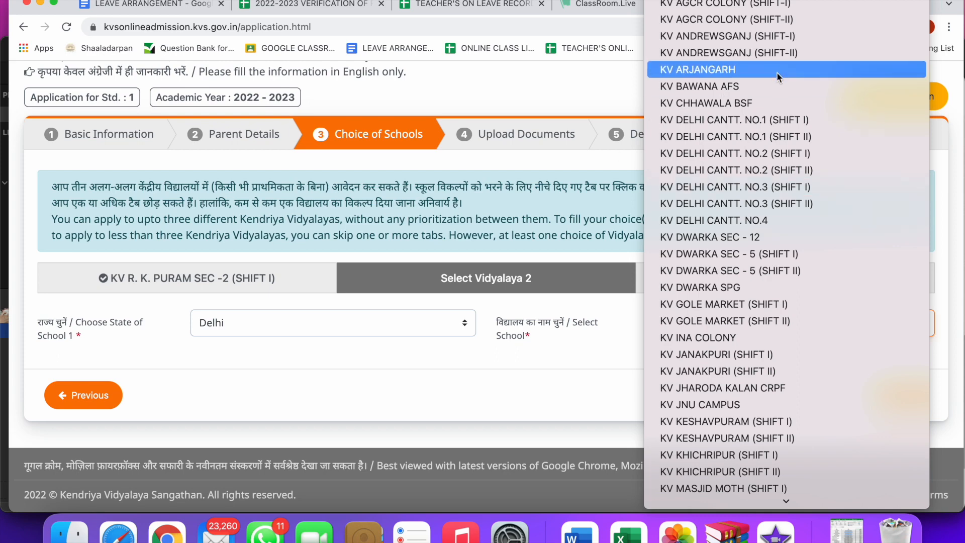
{"action": "scroll", "coordinate": [762, 196], "scroll_direction": "down", "scroll_amount": 5}
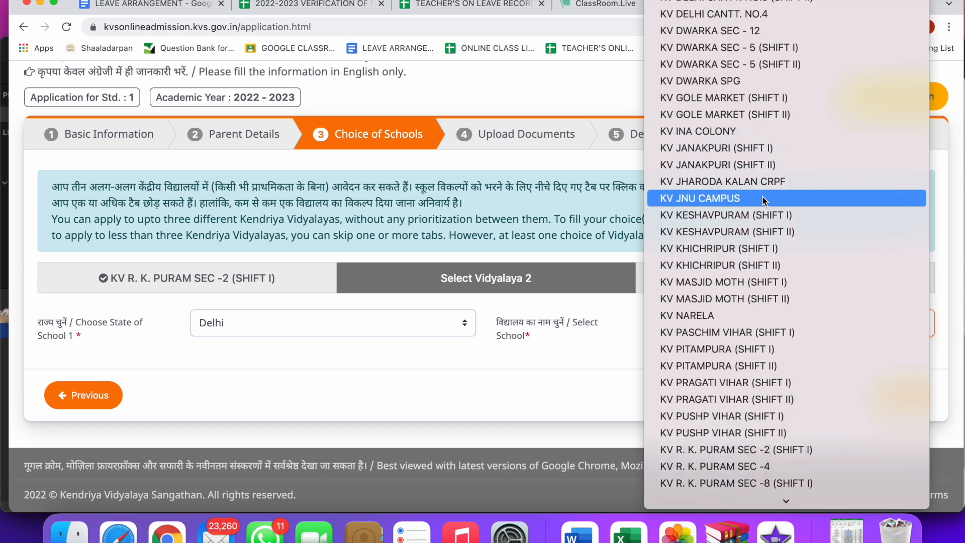
{"action": "scroll", "coordinate": [762, 198], "scroll_direction": "down", "scroll_amount": 3}
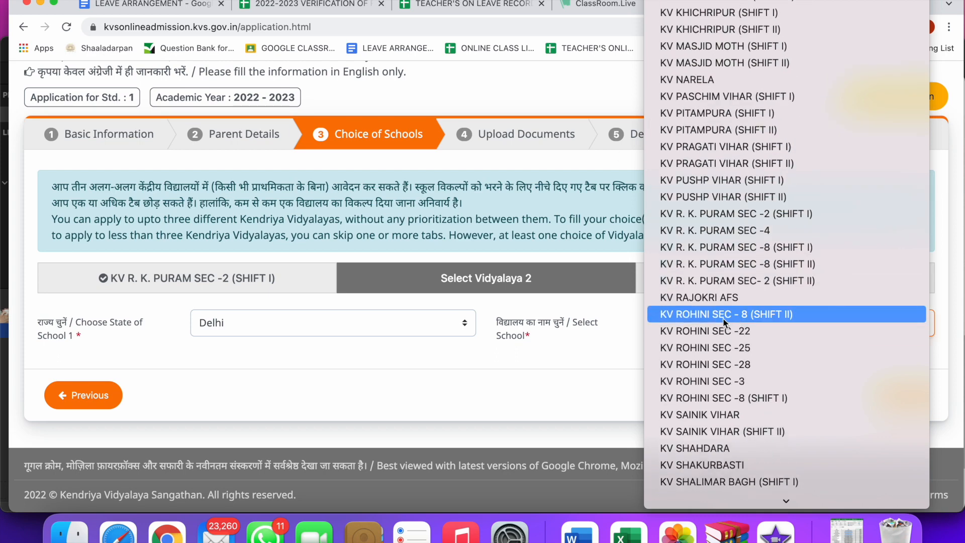
{"action": "scroll", "coordinate": [769, 401], "scroll_direction": "down", "scroll_amount": 3}
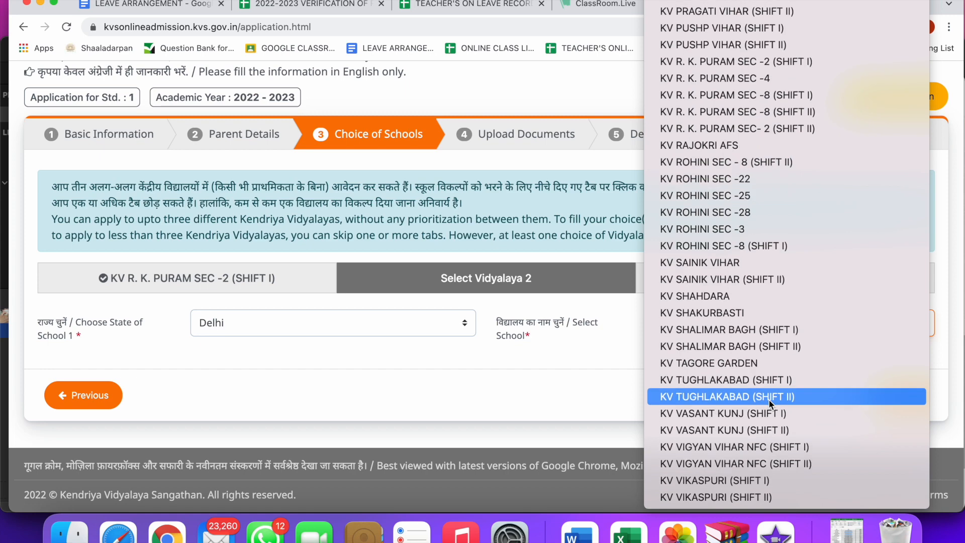
{"action": "scroll", "coordinate": [770, 400], "scroll_direction": "up", "scroll_amount": 7}
{"action": "scroll", "coordinate": [770, 400], "scroll_direction": "down", "scroll_amount": 5}
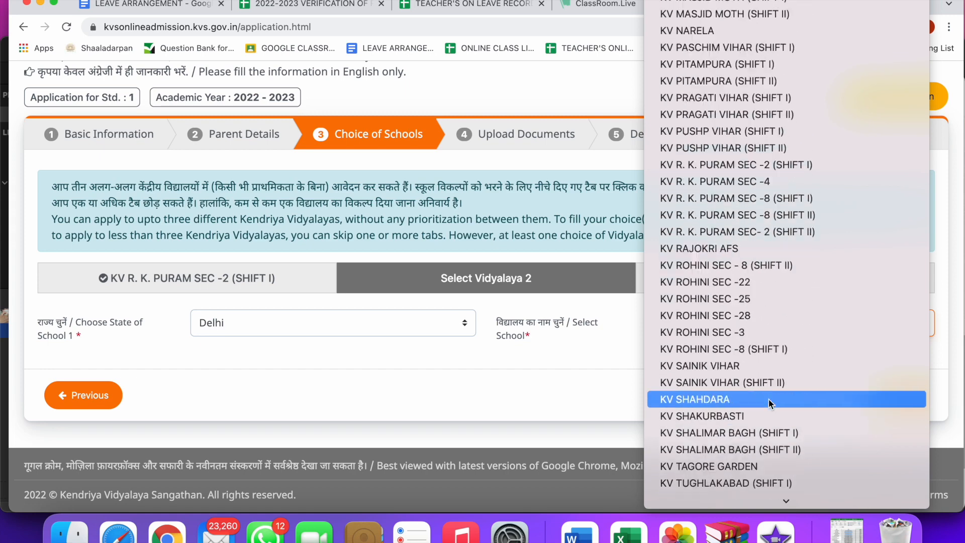
{"action": "scroll", "coordinate": [770, 401], "scroll_direction": "down", "scroll_amount": 2}
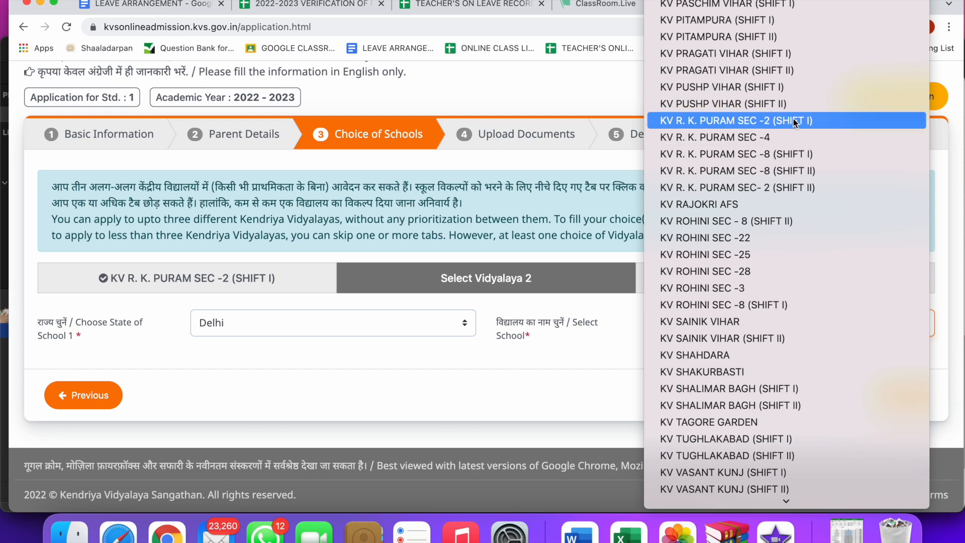
{"action": "left_click", "coordinate": [777, 186]}
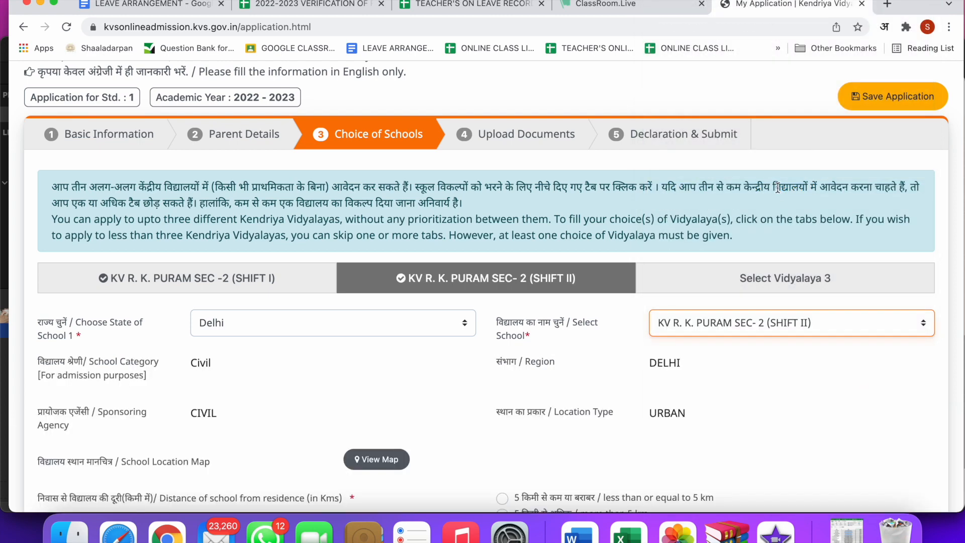
Mark the second school as 5 km or less from home
{"action": "scroll", "coordinate": [575, 376], "scroll_direction": "down", "scroll_amount": 3}
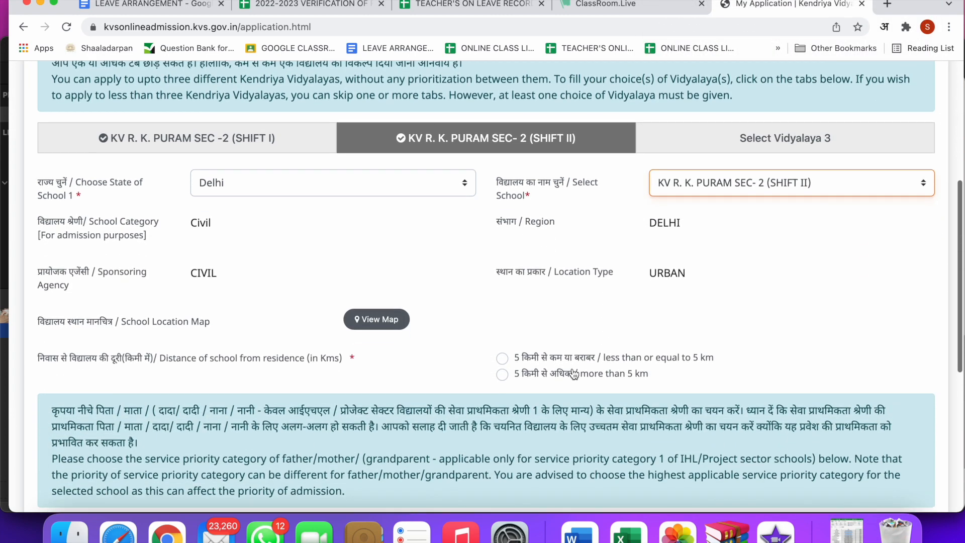
{"action": "left_click", "coordinate": [503, 356]}
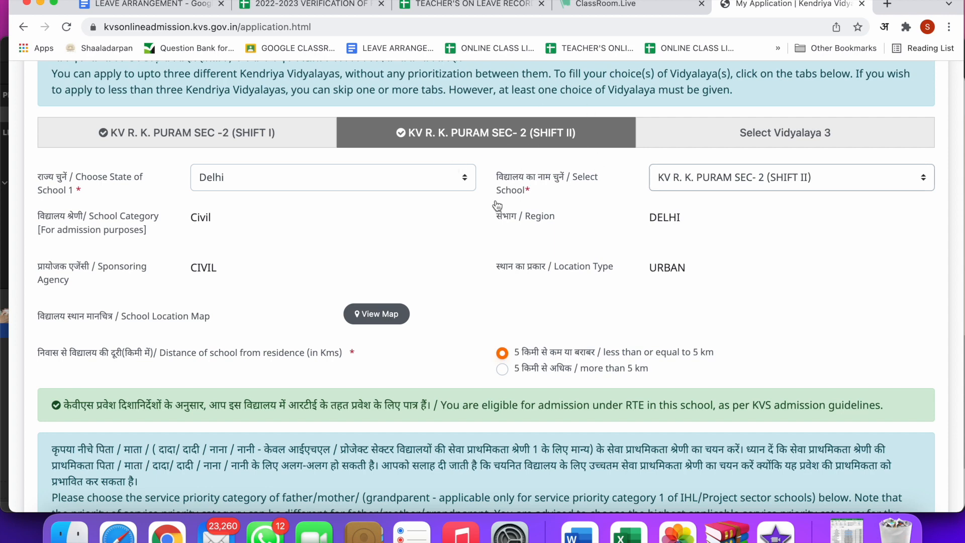
{"action": "scroll", "coordinate": [492, 207], "scroll_direction": "up", "scroll_amount": 2}
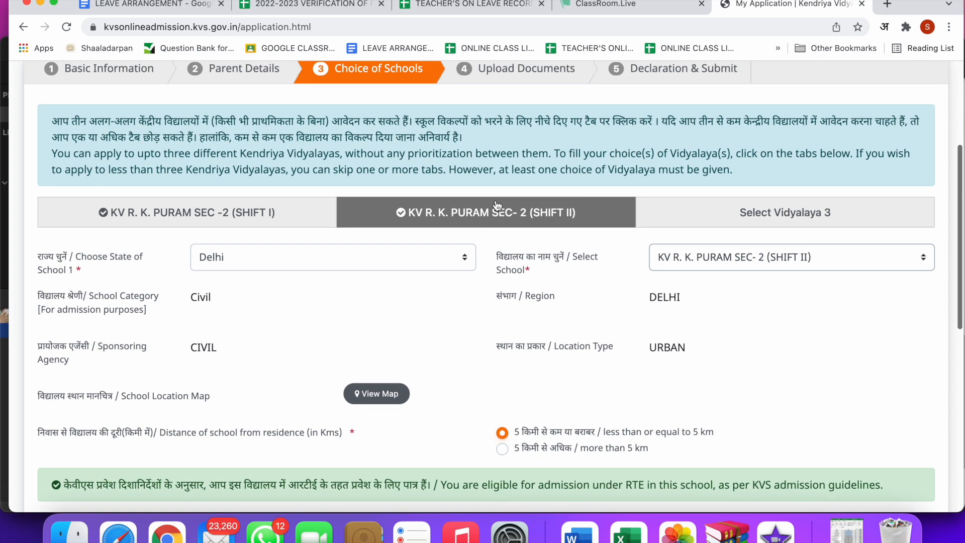
Set the third choice to KV R. K. PURAM SEC -4 in Delhi
{"action": "left_click", "coordinate": [774, 216]}
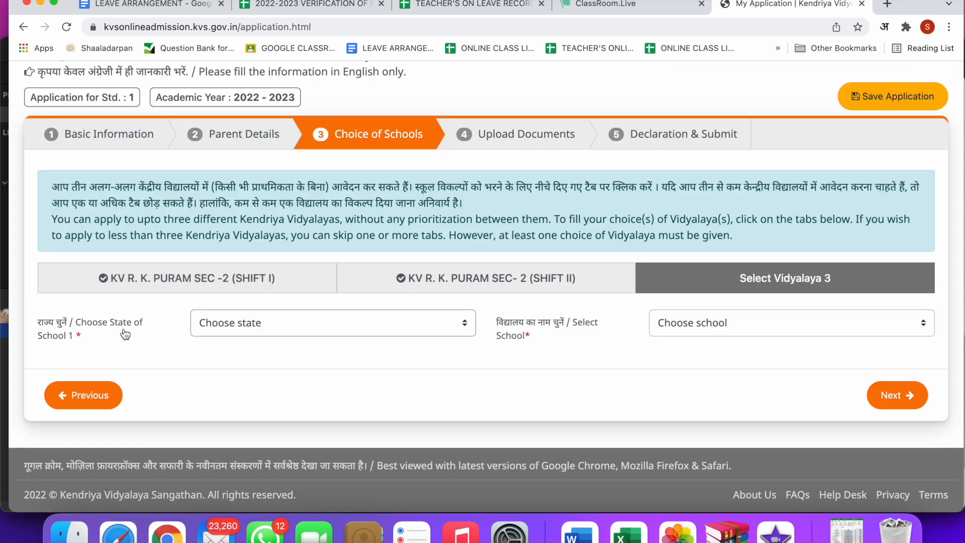
{"action": "left_click", "coordinate": [466, 326]}
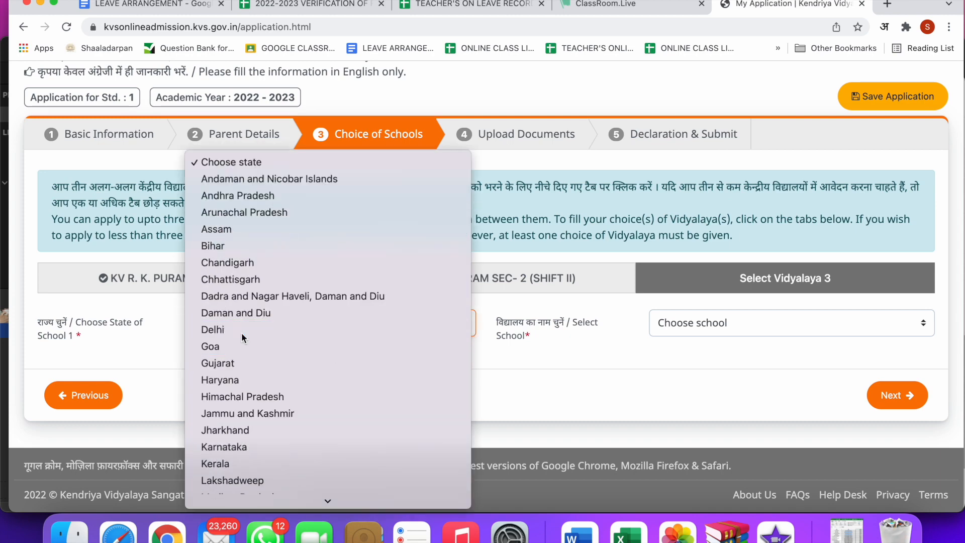
{"action": "left_click", "coordinate": [242, 332]}
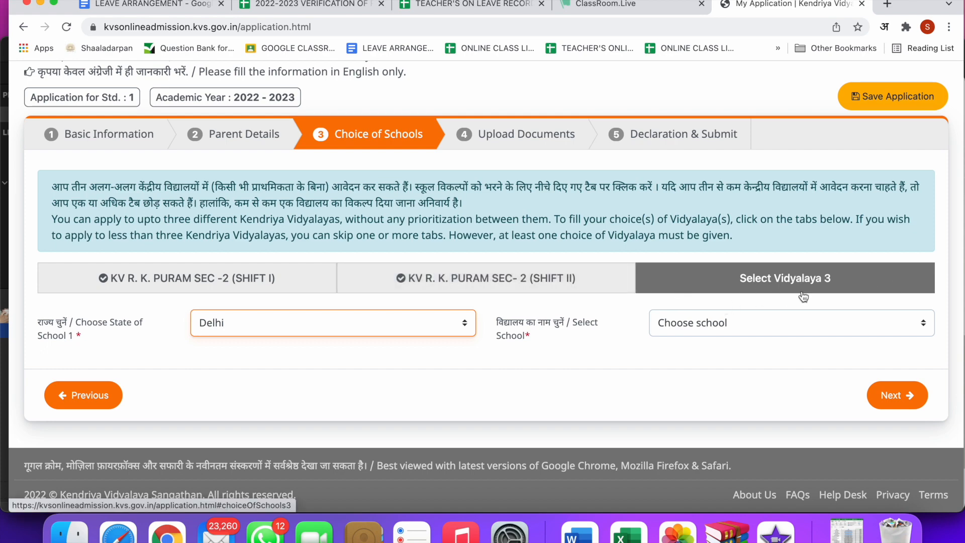
{"action": "left_click", "coordinate": [810, 323]}
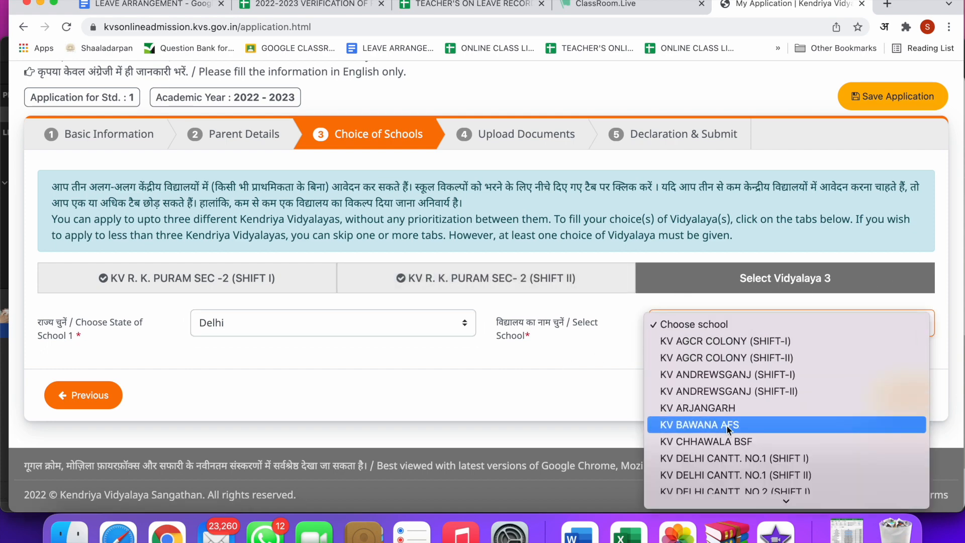
{"action": "scroll", "coordinate": [725, 424], "scroll_direction": "down", "scroll_amount": 10}
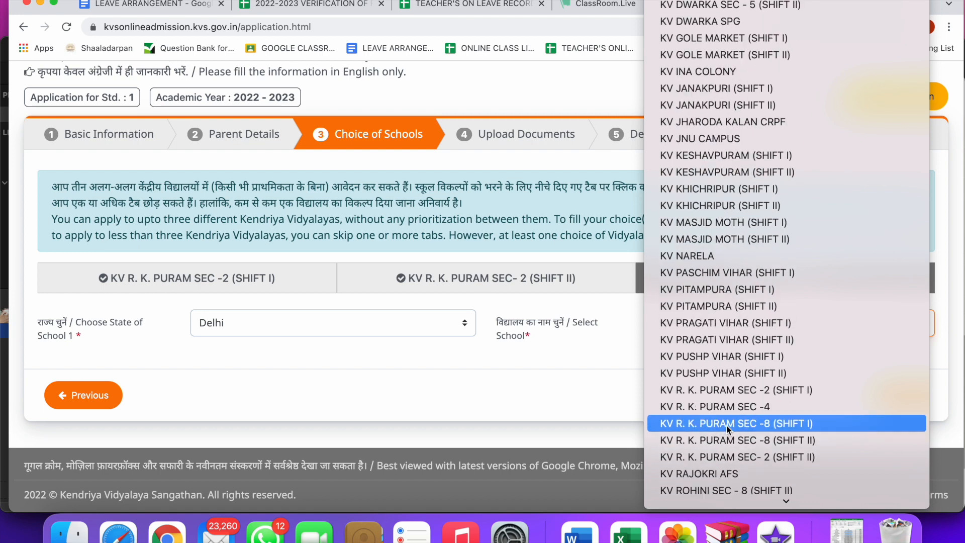
{"action": "scroll", "coordinate": [726, 425], "scroll_direction": "down", "scroll_amount": 3}
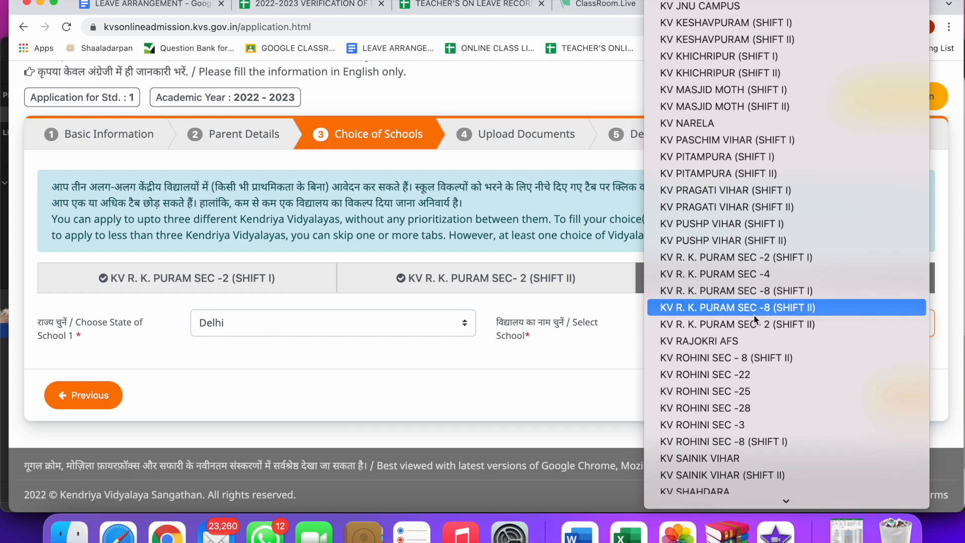
{"action": "left_click", "coordinate": [755, 276]}
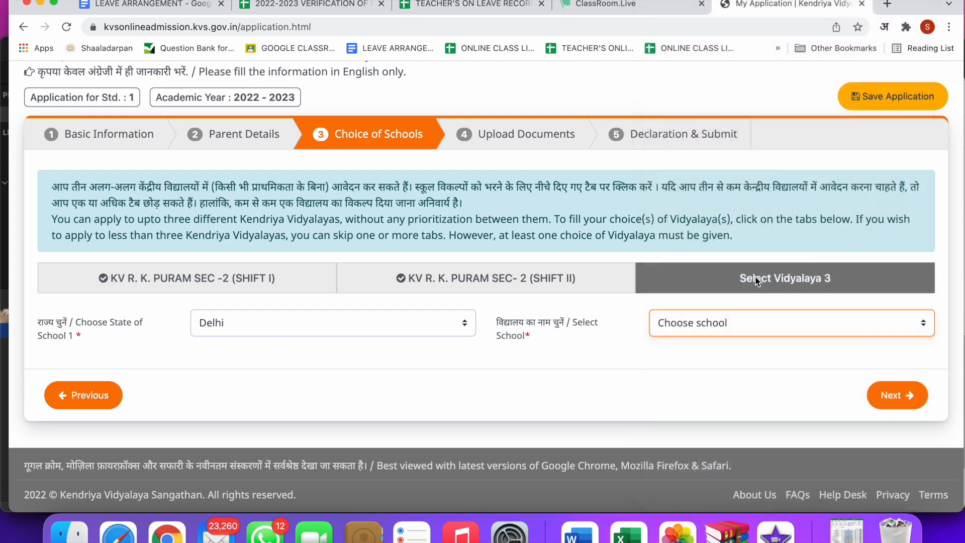
Mark the third school as 5 km or less from home
{"action": "scroll", "coordinate": [590, 365], "scroll_direction": "down", "scroll_amount": 5}
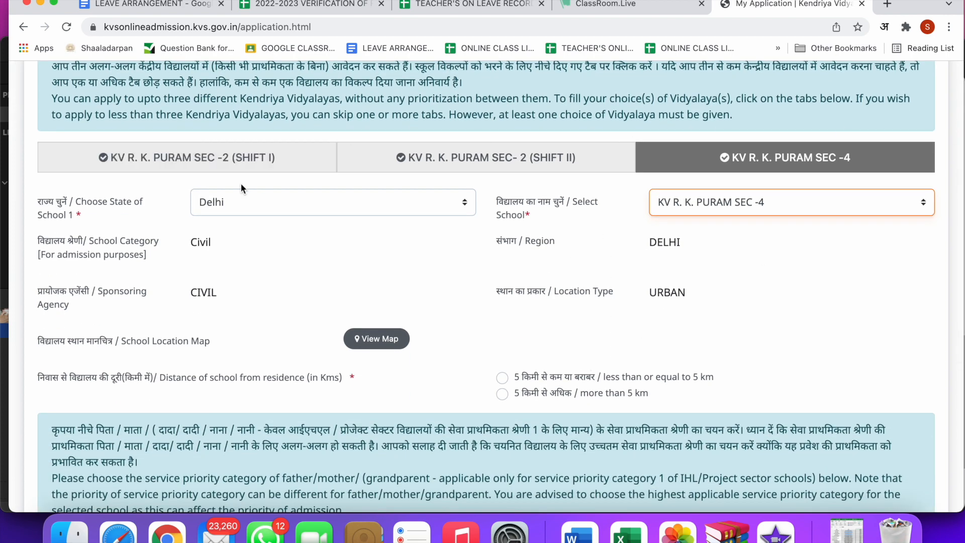
{"action": "left_click", "coordinate": [502, 378]}
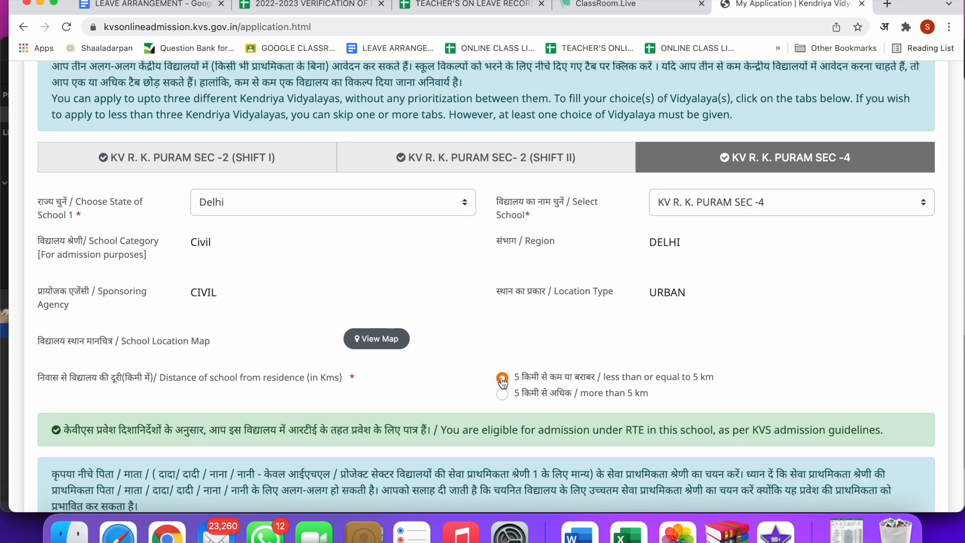
{"action": "left_click", "coordinate": [272, 166]}
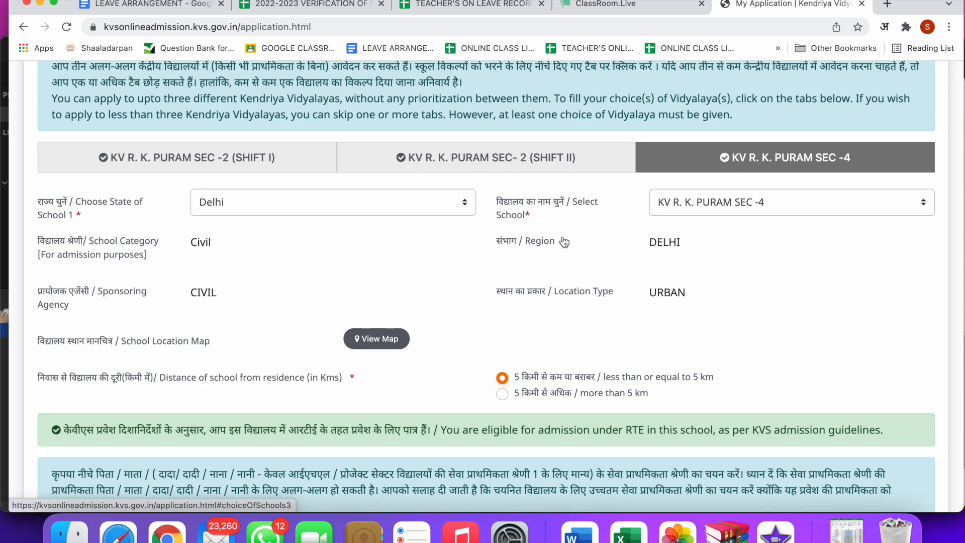
{"action": "scroll", "coordinate": [466, 252], "scroll_direction": "down", "scroll_amount": 3}
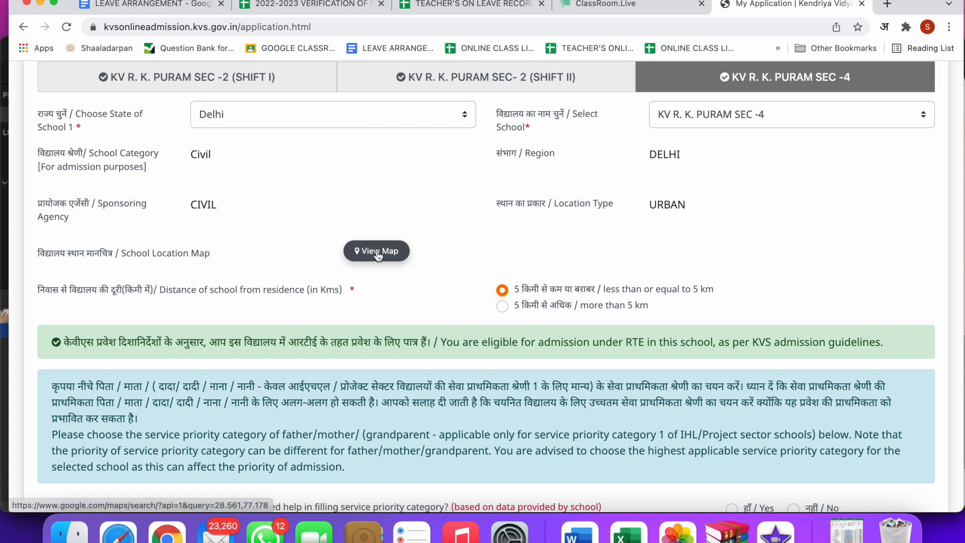
Answer Yes to 'Do you need help in filling service priority category?'
{"action": "scroll", "coordinate": [487, 331], "scroll_direction": "down", "scroll_amount": 3}
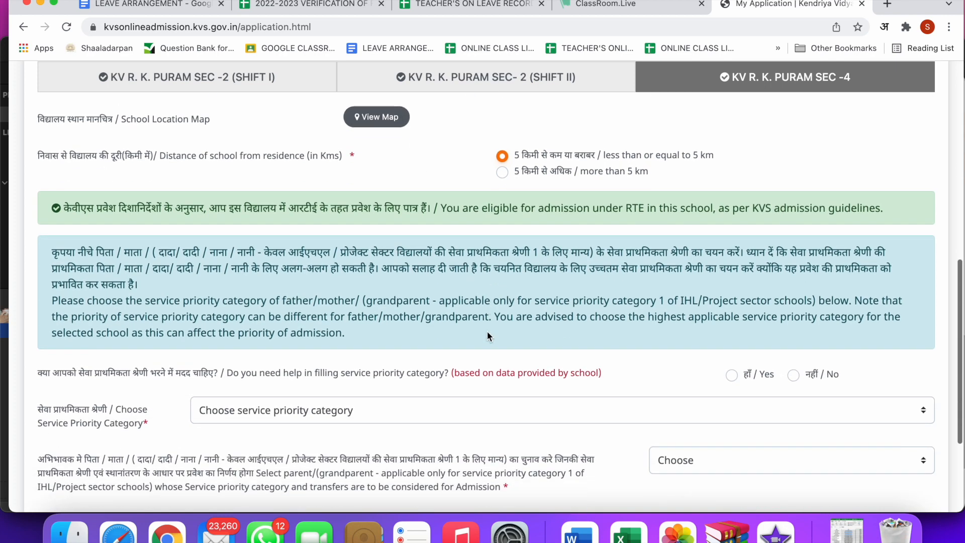
{"action": "scroll", "coordinate": [487, 331], "scroll_direction": "down", "scroll_amount": 3}
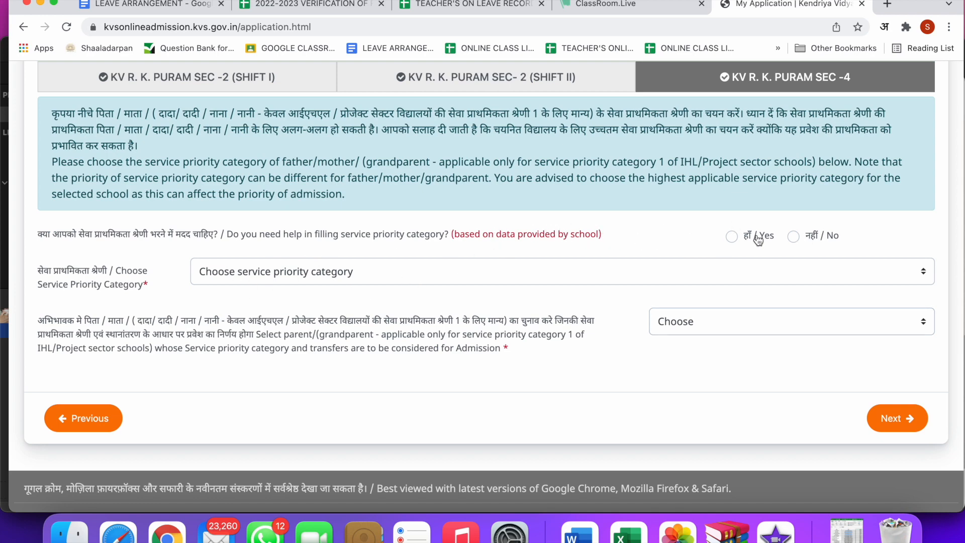
{"action": "left_click", "coordinate": [732, 239]}
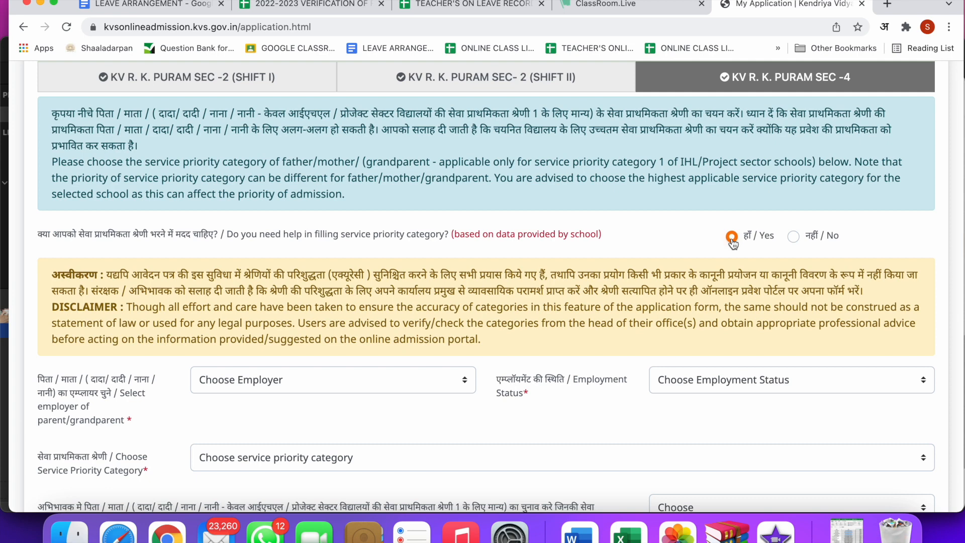
{"action": "scroll", "coordinate": [499, 361], "scroll_direction": "down", "scroll_amount": 3}
{"action": "scroll", "coordinate": [499, 361], "scroll_direction": "down", "scroll_amount": 2}
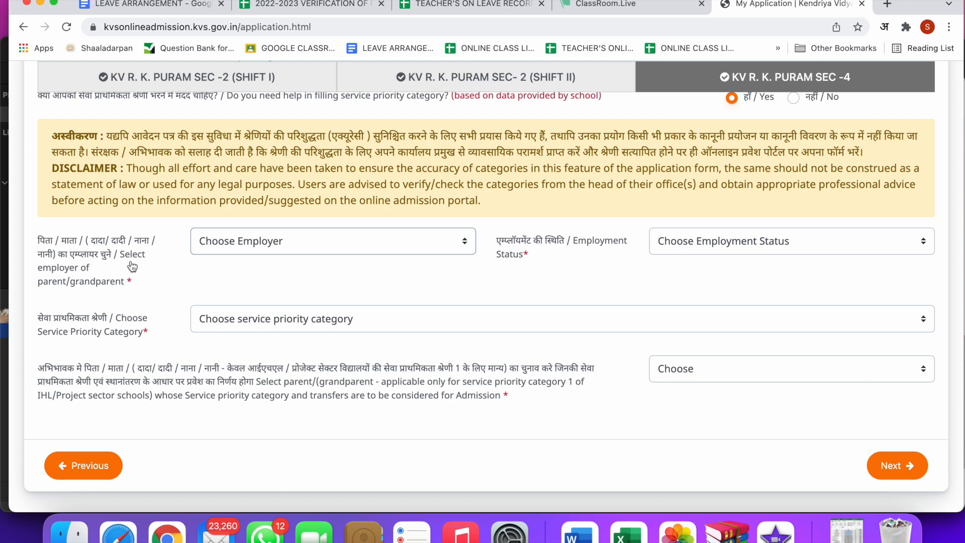
Pick CENTRAL PUBLIC WORKS DEPARTMENT from the Choose Employer list
{"action": "left_click", "coordinate": [461, 247]}
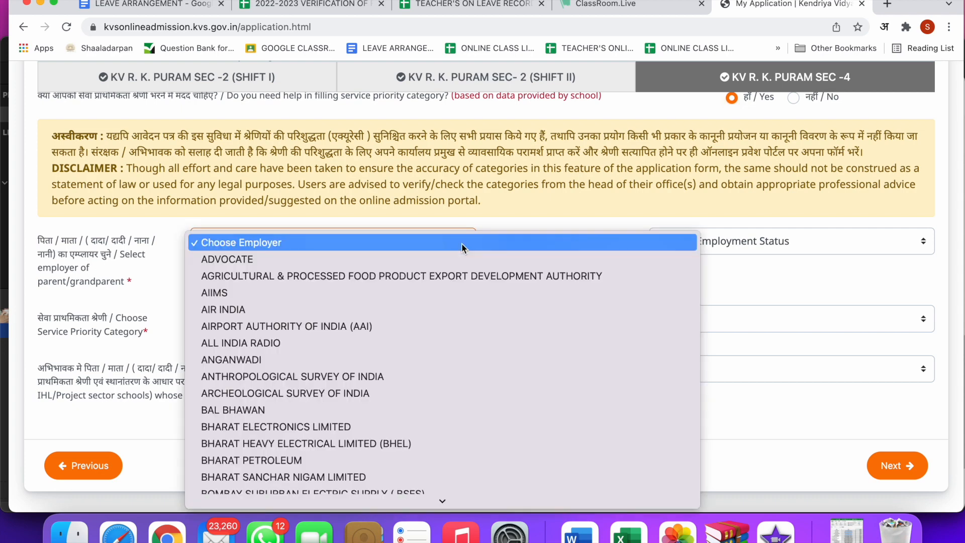
{"action": "scroll", "coordinate": [315, 394], "scroll_direction": "down", "scroll_amount": 3}
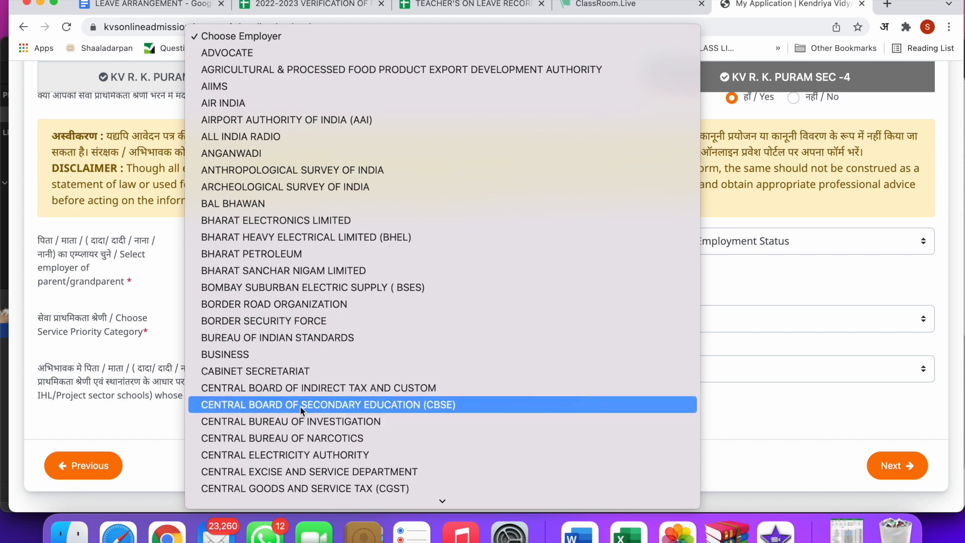
{"action": "scroll", "coordinate": [342, 302], "scroll_direction": "down", "scroll_amount": 3}
{"action": "scroll", "coordinate": [344, 306], "scroll_direction": "down", "scroll_amount": 3}
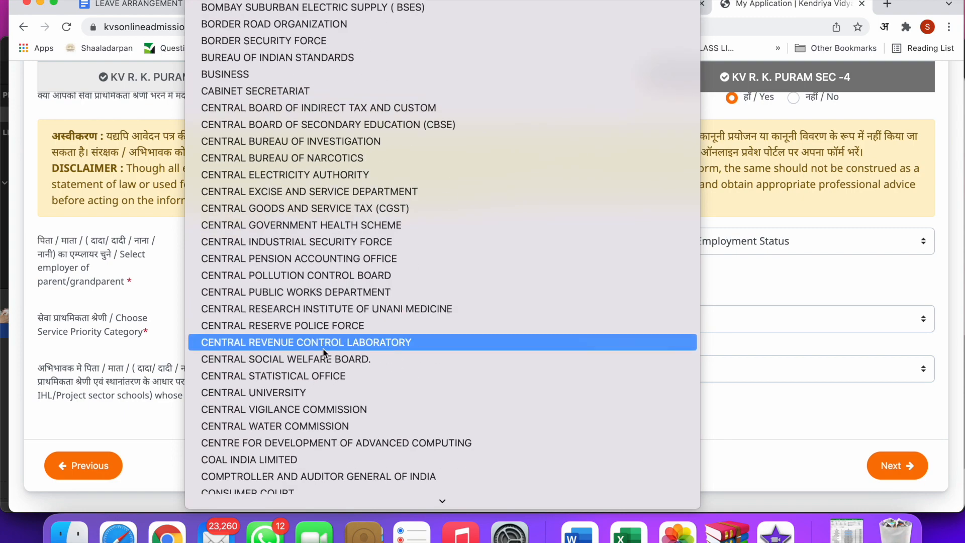
{"action": "scroll", "coordinate": [347, 421], "scroll_direction": "down", "scroll_amount": 5}
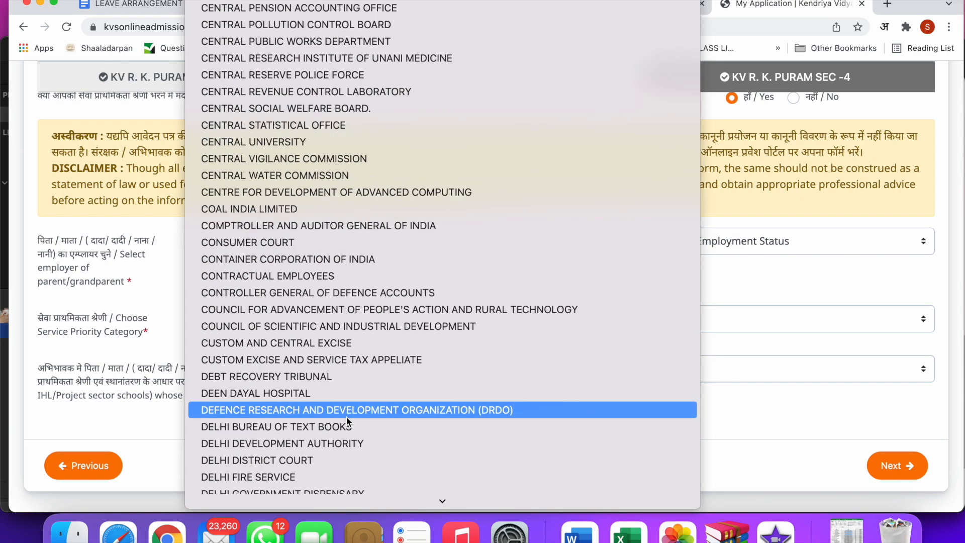
{"action": "scroll", "coordinate": [347, 421], "scroll_direction": "down", "scroll_amount": 3}
{"action": "scroll", "coordinate": [346, 421], "scroll_direction": "down", "scroll_amount": 1}
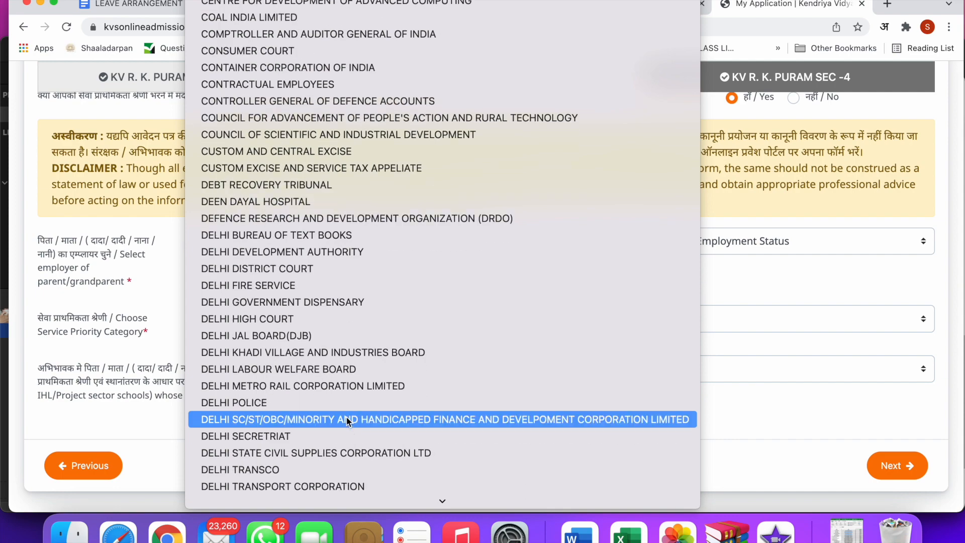
{"action": "scroll", "coordinate": [347, 422], "scroll_direction": "down", "scroll_amount": 3}
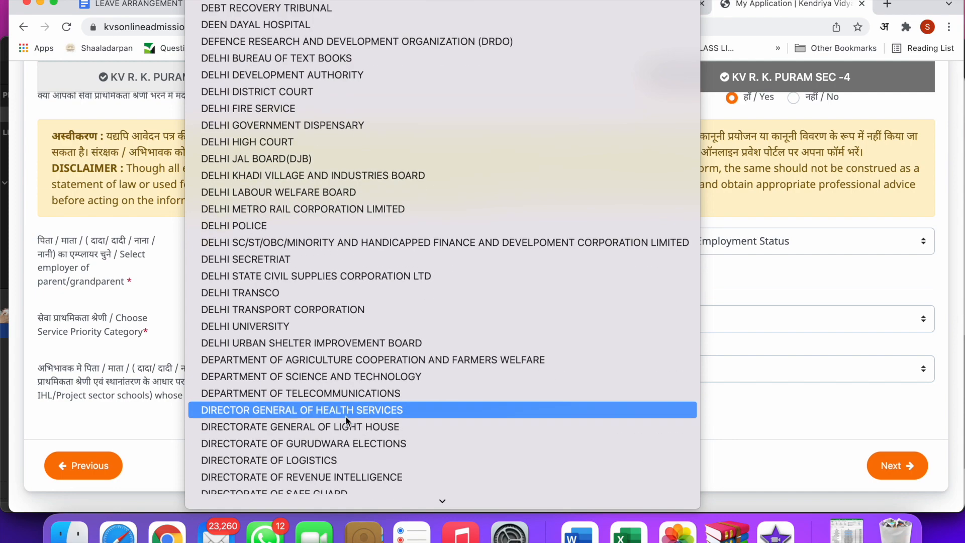
{"action": "scroll", "coordinate": [345, 417], "scroll_direction": "up", "scroll_amount": 15}
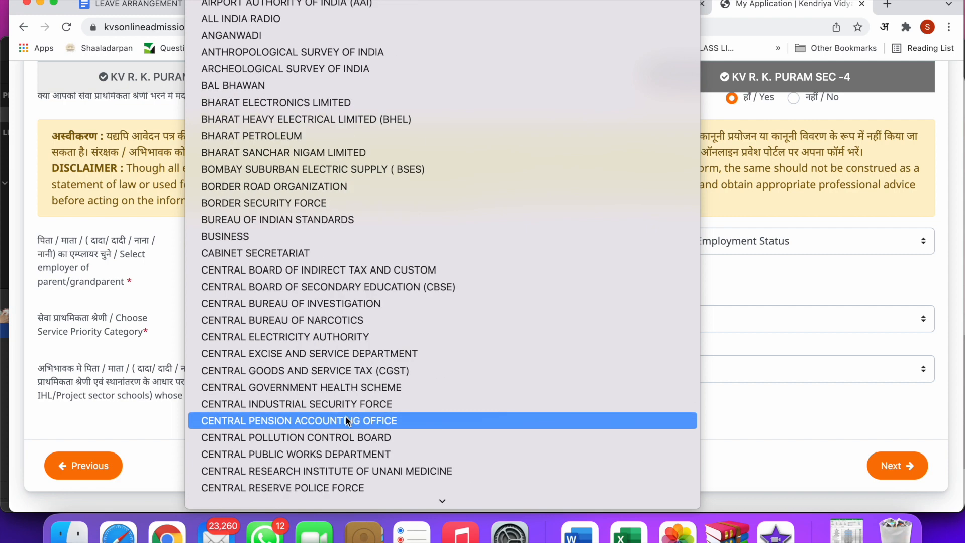
{"action": "scroll", "coordinate": [387, 410], "scroll_direction": "down", "scroll_amount": 3}
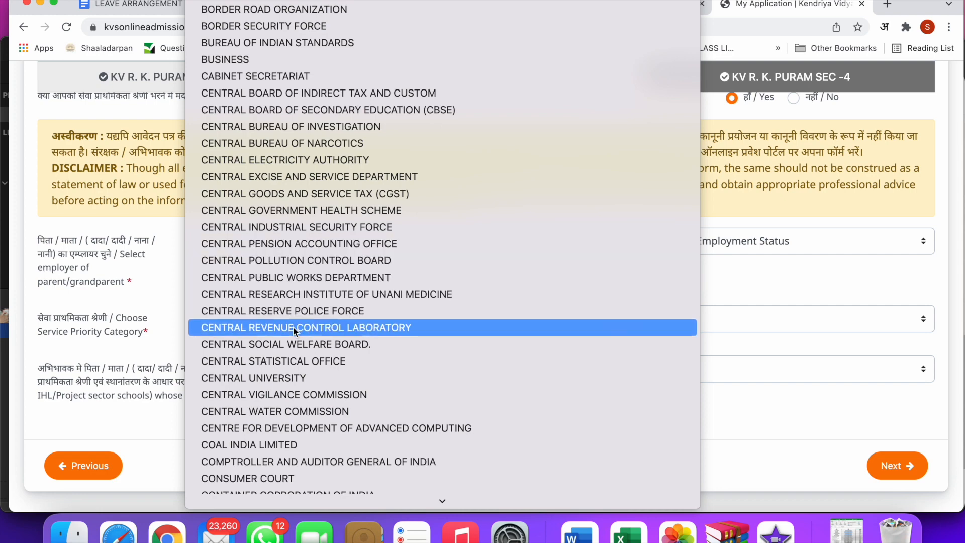
{"action": "left_click", "coordinate": [299, 278]}
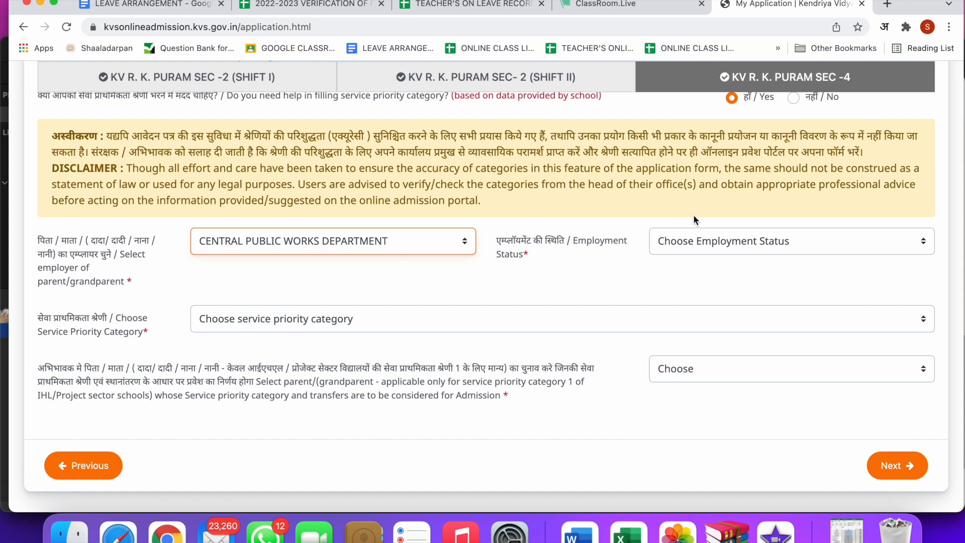
Set employment status to 'Serving (Permanent employee) Parent', giving service priority category 1
{"action": "left_click", "coordinate": [921, 247]}
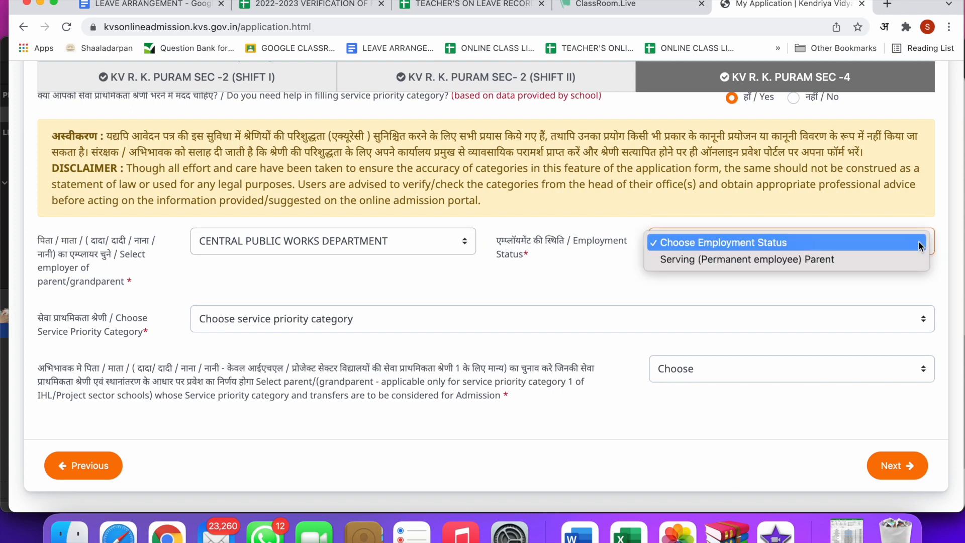
{"action": "left_click", "coordinate": [799, 261]}
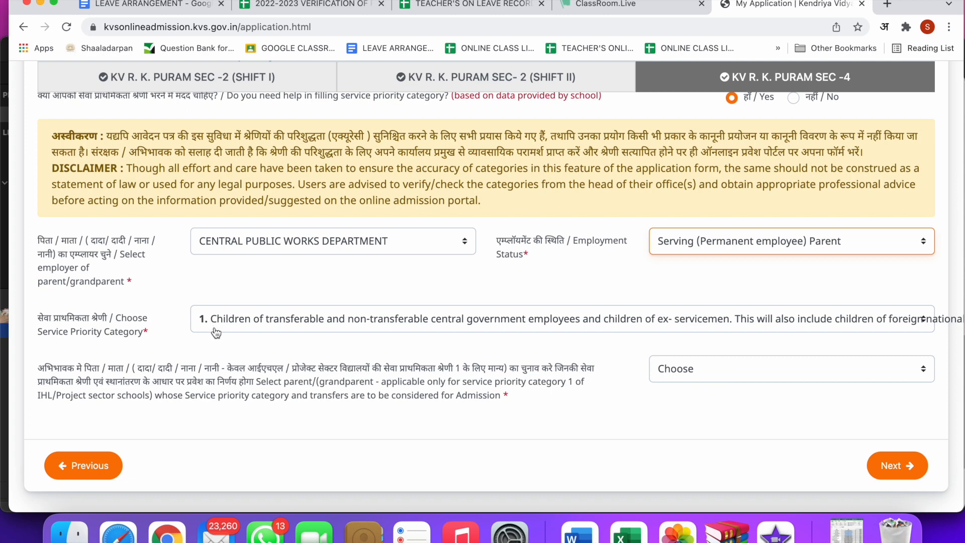
{"action": "scroll", "coordinate": [765, 326], "scroll_direction": "right", "scroll_amount": 3}
{"action": "scroll", "coordinate": [765, 327], "scroll_direction": "left", "scroll_amount": 3}
{"action": "scroll", "coordinate": [765, 327], "scroll_direction": "right", "scroll_amount": 1}
{"action": "scroll", "coordinate": [374, 278], "scroll_direction": "up", "scroll_amount": 3}
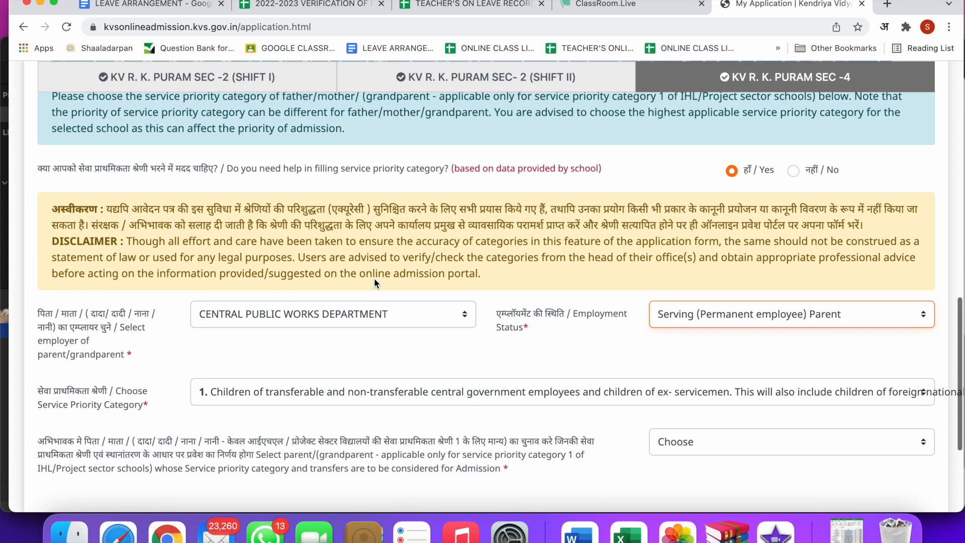
Answer No to service-priority help and switch to the SEC-2 (SHIFT I) choice
{"action": "left_click", "coordinate": [794, 176]}
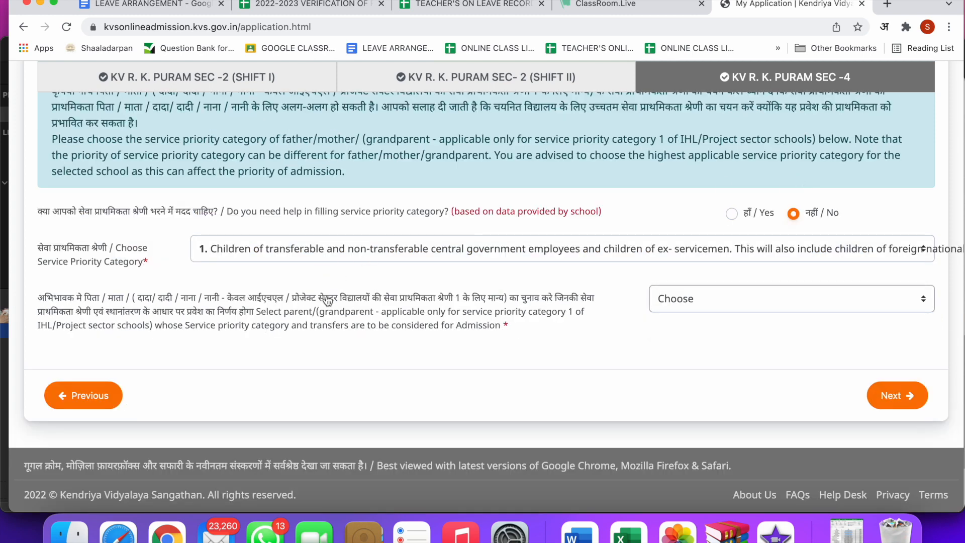
{"action": "scroll", "coordinate": [328, 299], "scroll_direction": "up", "scroll_amount": 2}
{"action": "scroll", "coordinate": [328, 297], "scroll_direction": "up", "scroll_amount": 1}
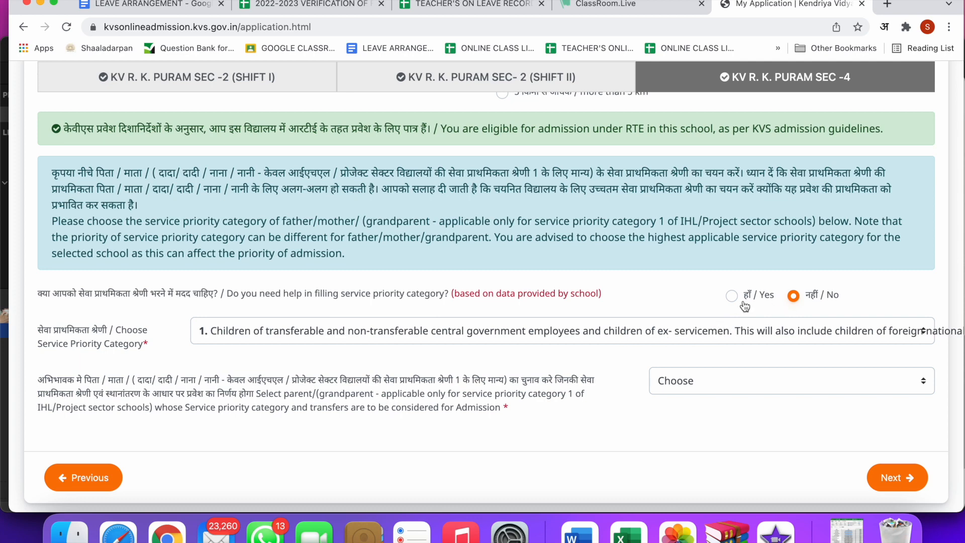
{"action": "left_click", "coordinate": [202, 341]}
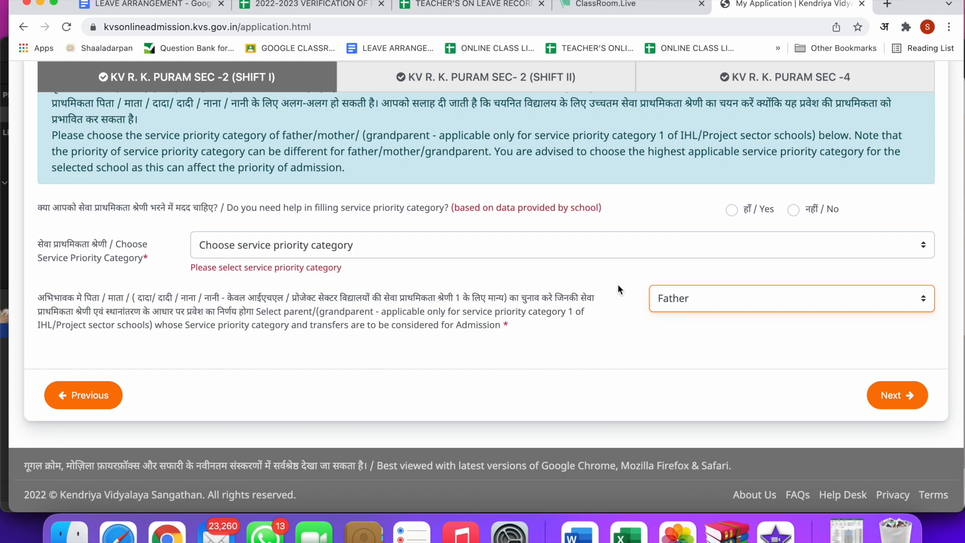
Try the considered-parent options, ending with Father selected
{"action": "left_click", "coordinate": [711, 299]}
{"action": "left_click", "coordinate": [711, 299]}
{"action": "left_click", "coordinate": [711, 298]}
{"action": "left_click", "coordinate": [711, 299]}
{"action": "left_click", "coordinate": [749, 300]}
{"action": "left_click", "coordinate": [747, 300]}
{"action": "left_click", "coordinate": [719, 301]}
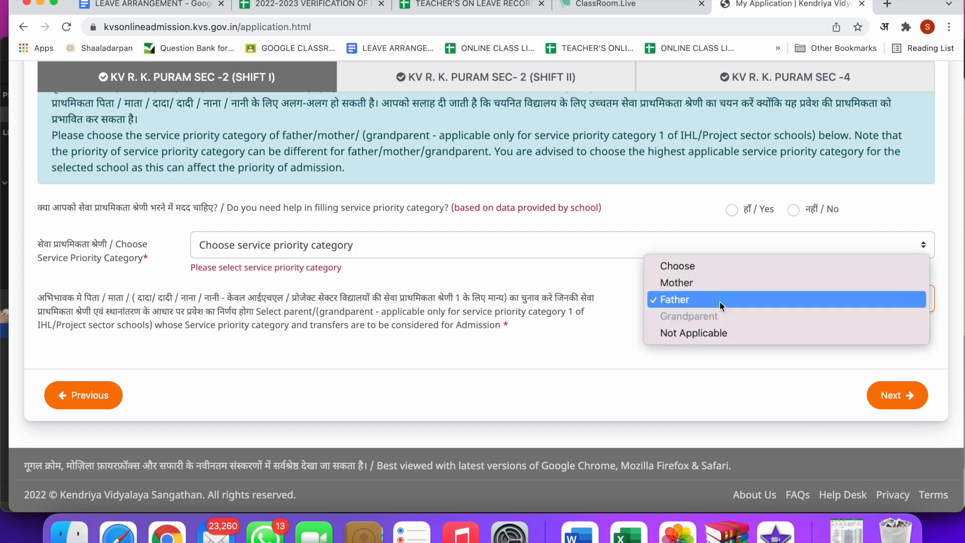
{"action": "left_click", "coordinate": [695, 285]}
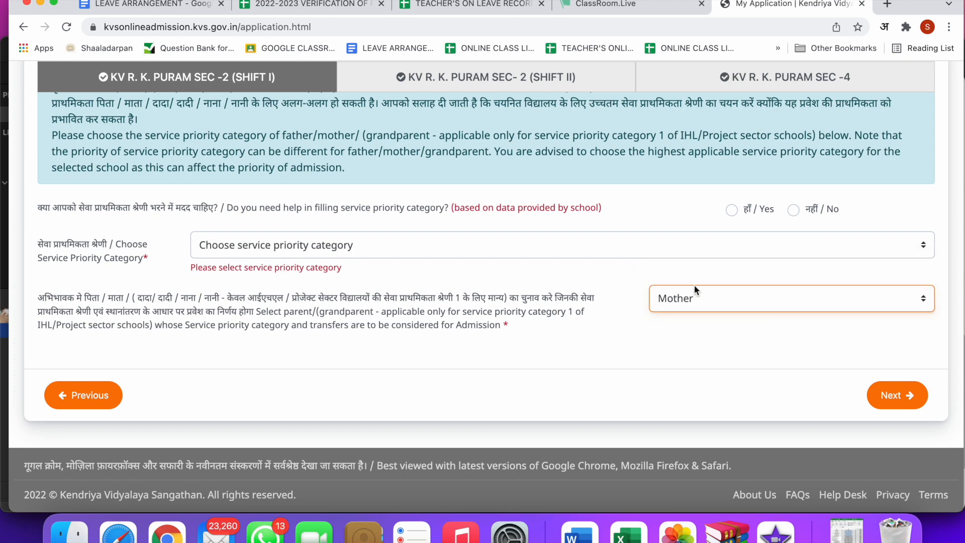
{"action": "left_click", "coordinate": [719, 303]}
{"action": "left_click", "coordinate": [698, 316]}
After the missing-information error, choose service priority category 1 and Father as parent
{"action": "left_click", "coordinate": [899, 396]}
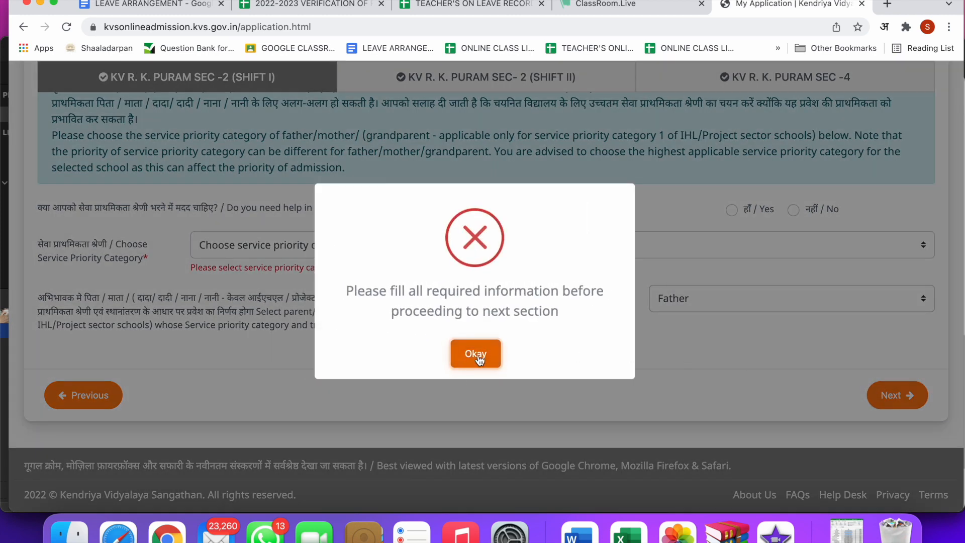
{"action": "left_click", "coordinate": [476, 354]}
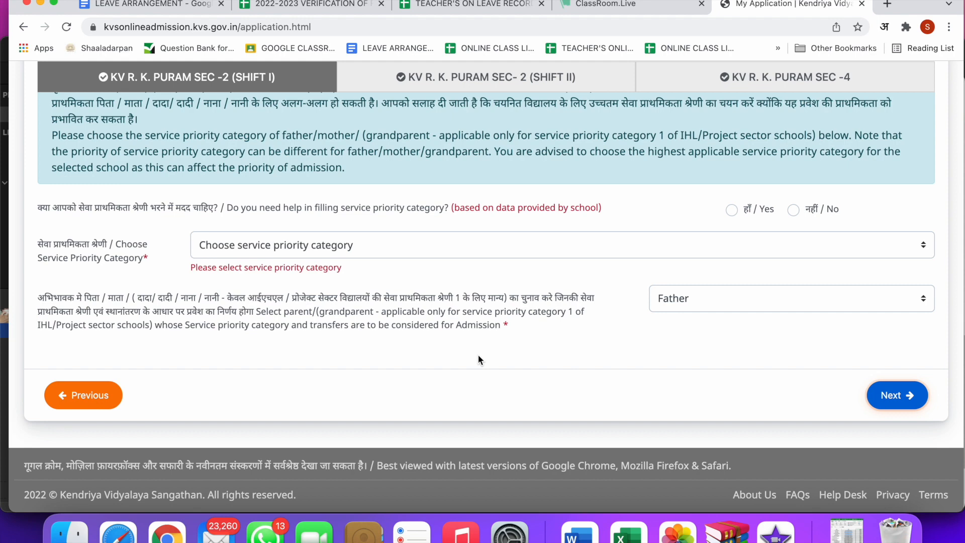
{"action": "left_click", "coordinate": [384, 246]}
{"action": "left_click", "coordinate": [271, 310]}
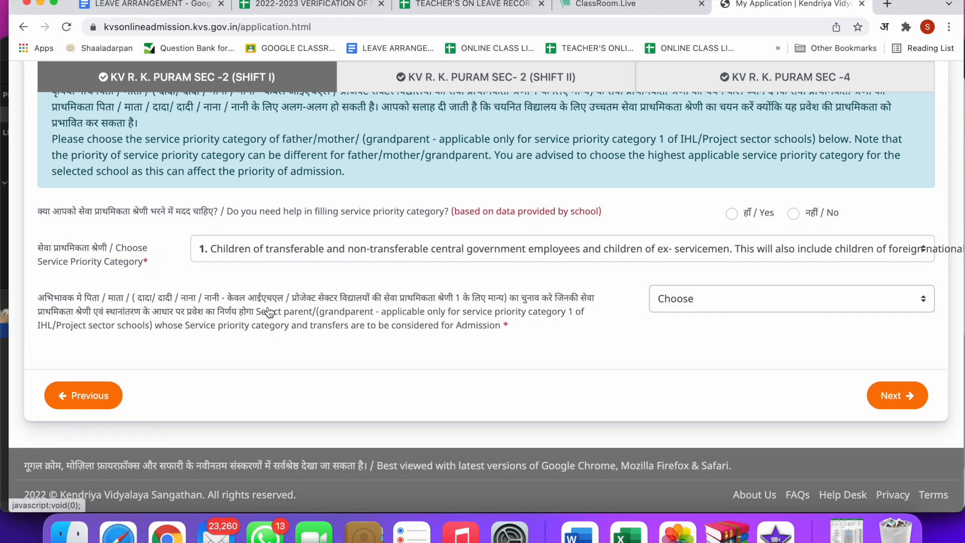
{"action": "left_click", "coordinate": [933, 299]}
{"action": "left_click", "coordinate": [682, 334]}
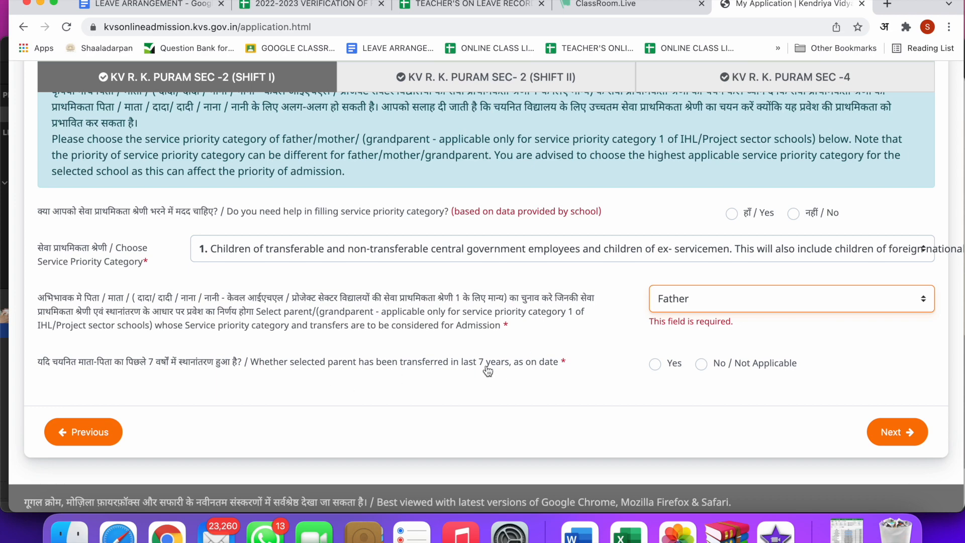
Change the Sec-2 (Shift I) father-transferred answer from Yes to No / Not Applicable
{"action": "left_click", "coordinate": [655, 364]}
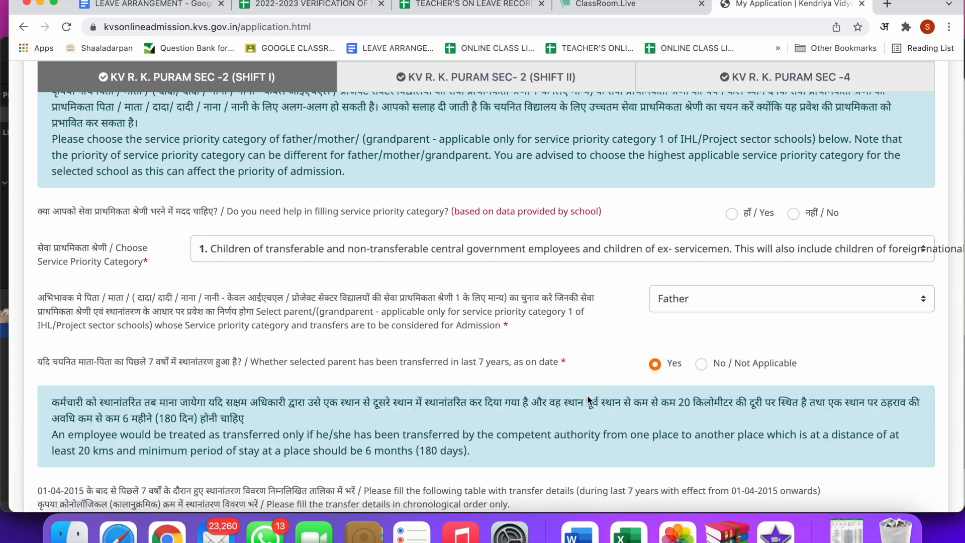
{"action": "scroll", "coordinate": [588, 394], "scroll_direction": "down", "scroll_amount": 5}
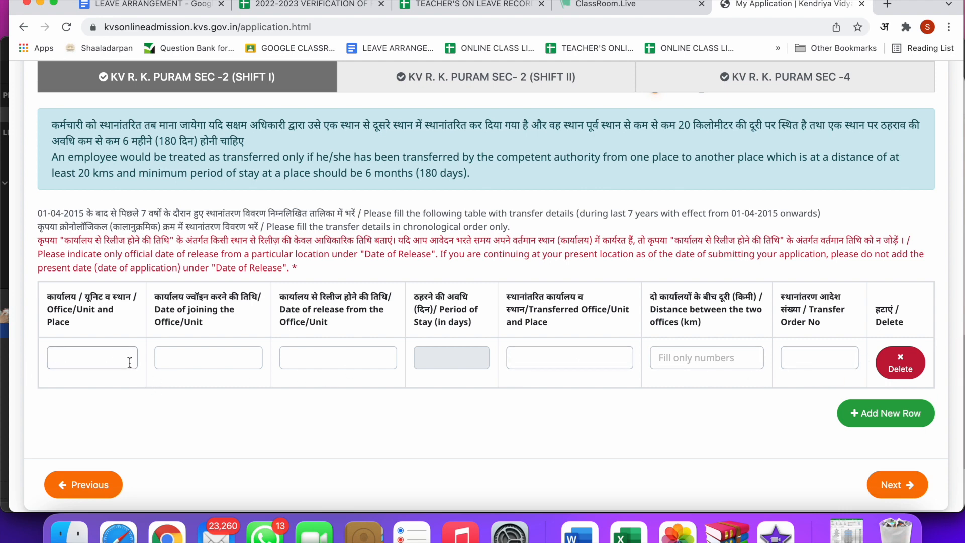
{"action": "scroll", "coordinate": [528, 358], "scroll_direction": "up", "scroll_amount": 5}
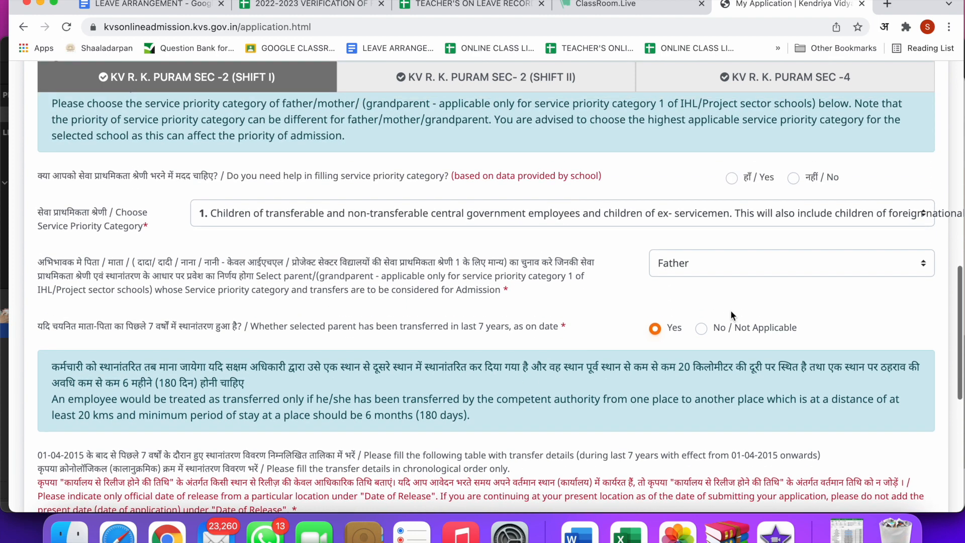
{"action": "left_click", "coordinate": [701, 329]}
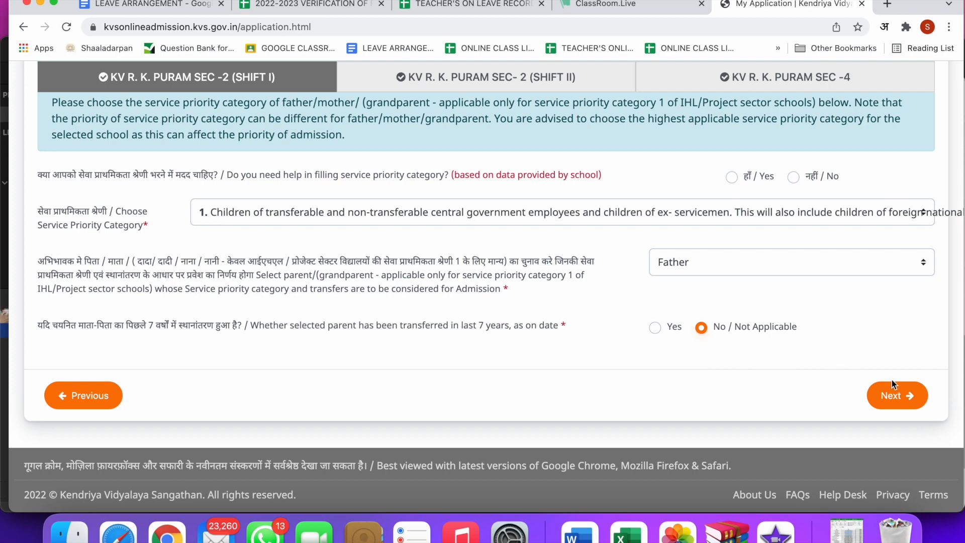
For the Shift II school, set service priority category 1, Father, and not transferred
{"action": "left_click", "coordinate": [888, 397]}
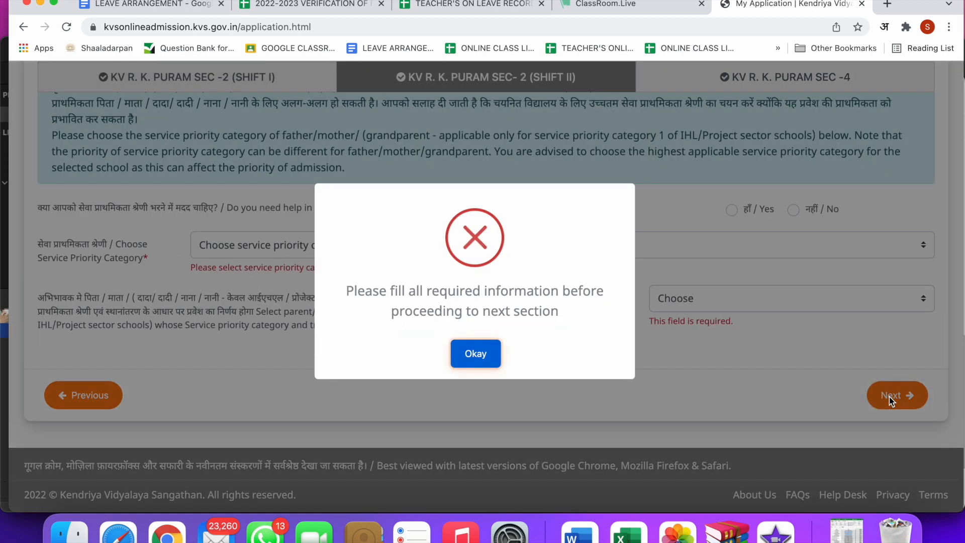
{"action": "left_click", "coordinate": [475, 353]}
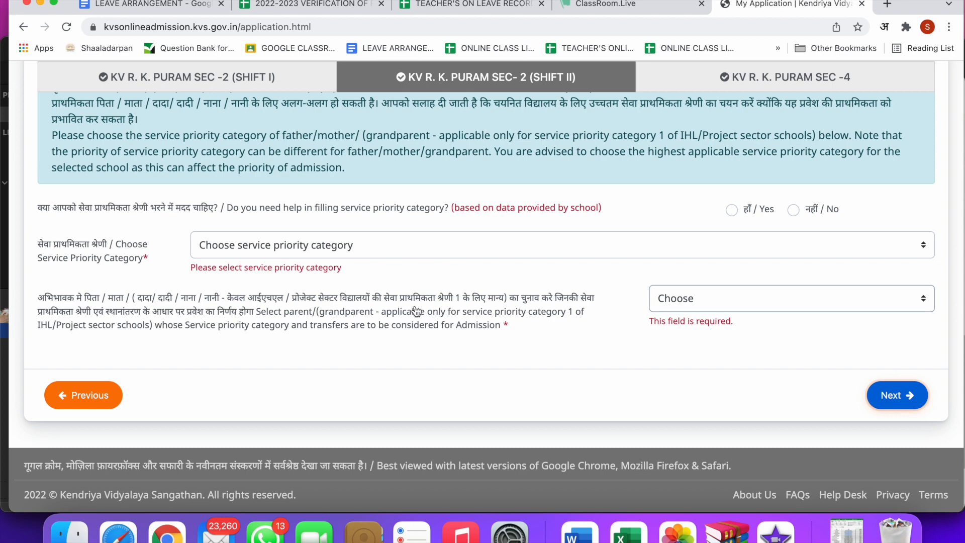
{"action": "left_click", "coordinate": [386, 247]}
{"action": "left_click", "coordinate": [221, 301]}
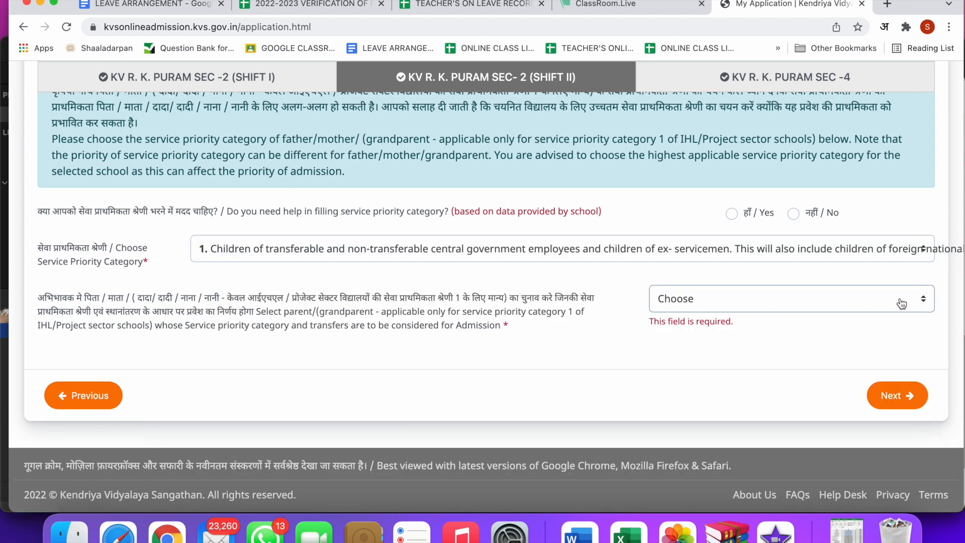
{"action": "left_click", "coordinate": [916, 302]}
{"action": "left_click", "coordinate": [723, 333]}
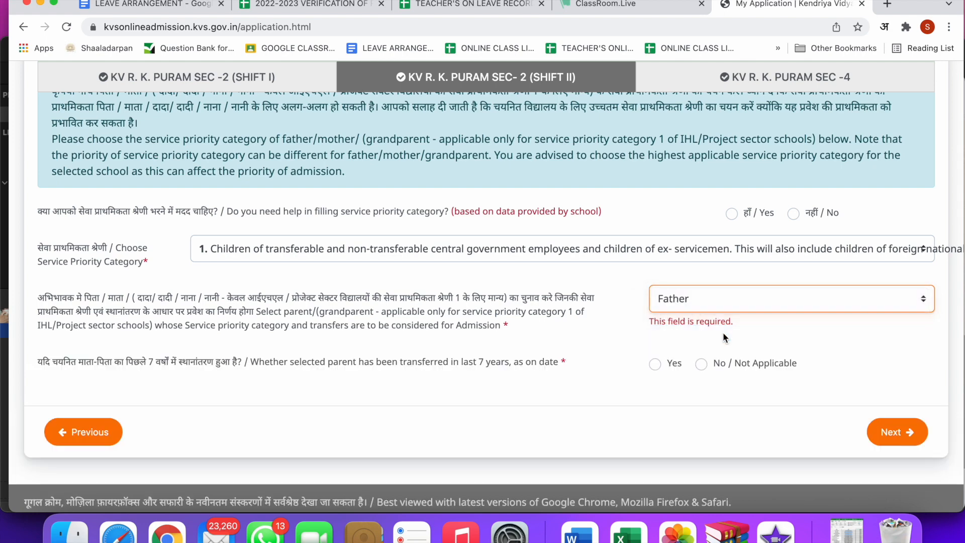
{"action": "left_click", "coordinate": [703, 364]}
For the Sec-4 school, choose Father and not transferred, then advance to Upload Documents
{"action": "left_click", "coordinate": [891, 432]}
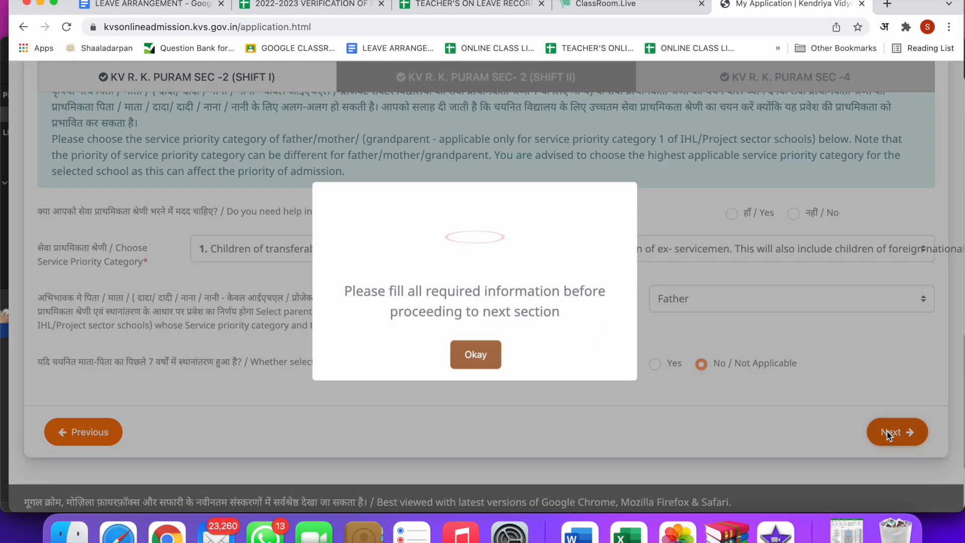
{"action": "left_click", "coordinate": [483, 354]}
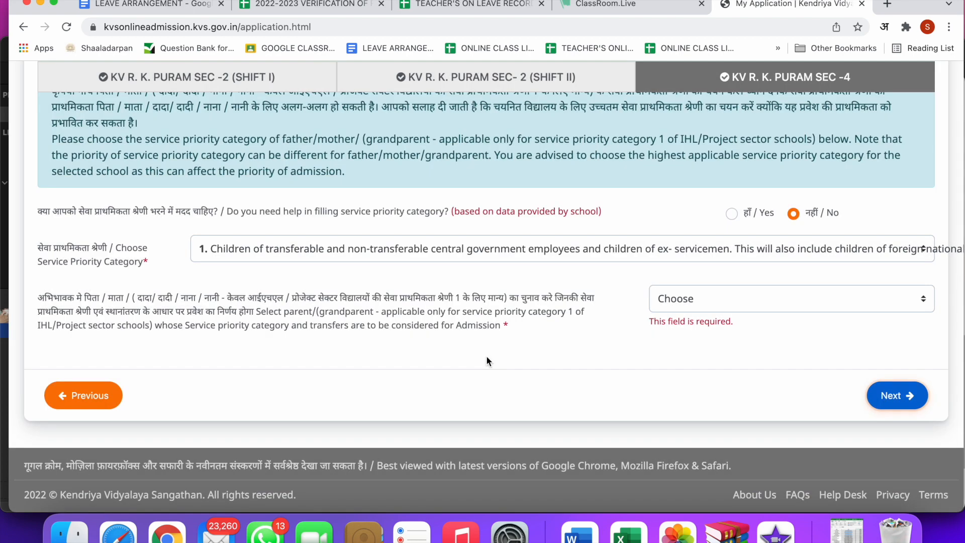
{"action": "scroll", "coordinate": [403, 229], "scroll_direction": "up", "scroll_amount": 1}
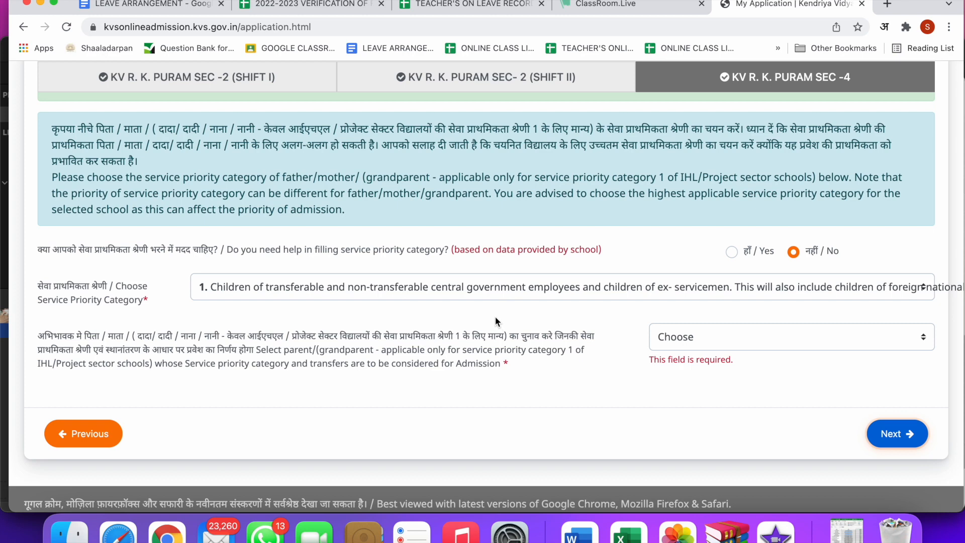
{"action": "scroll", "coordinate": [507, 360], "scroll_direction": "down", "scroll_amount": 1}
{"action": "left_click", "coordinate": [801, 327]}
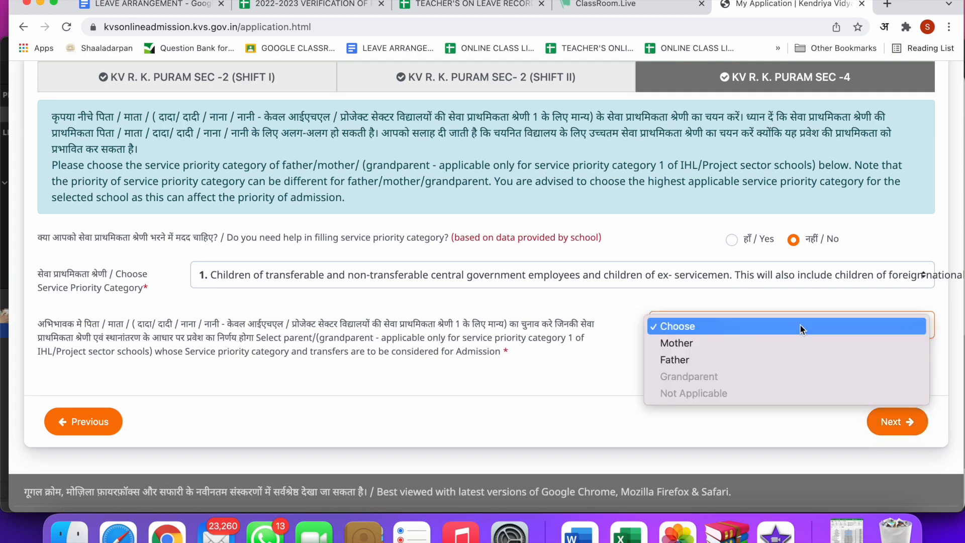
{"action": "left_click", "coordinate": [713, 360]}
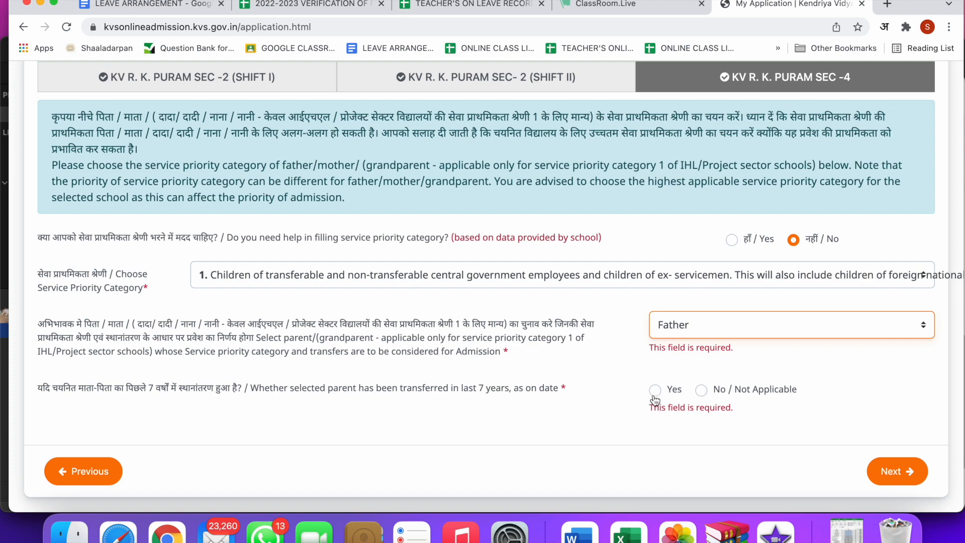
{"action": "left_click", "coordinate": [700, 392]}
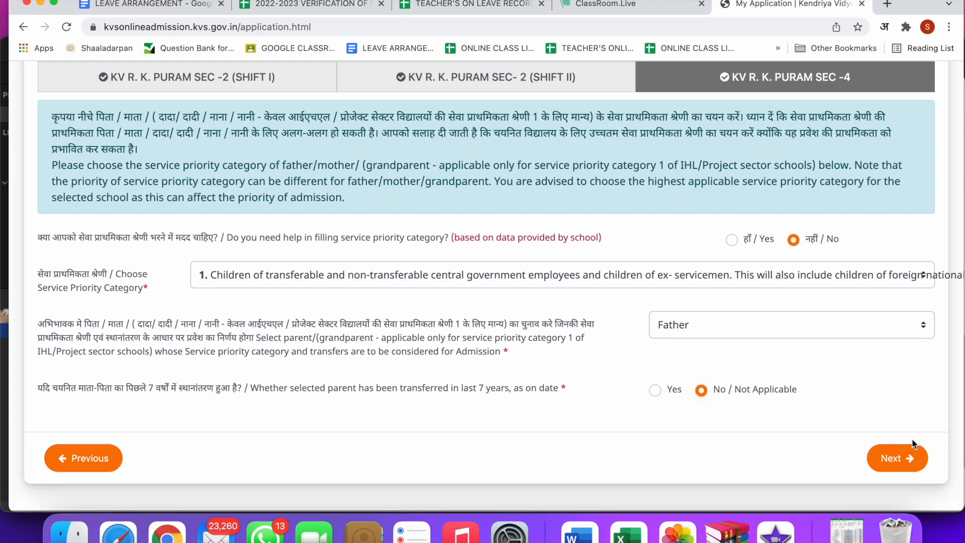
{"action": "left_click", "coordinate": [892, 460]}
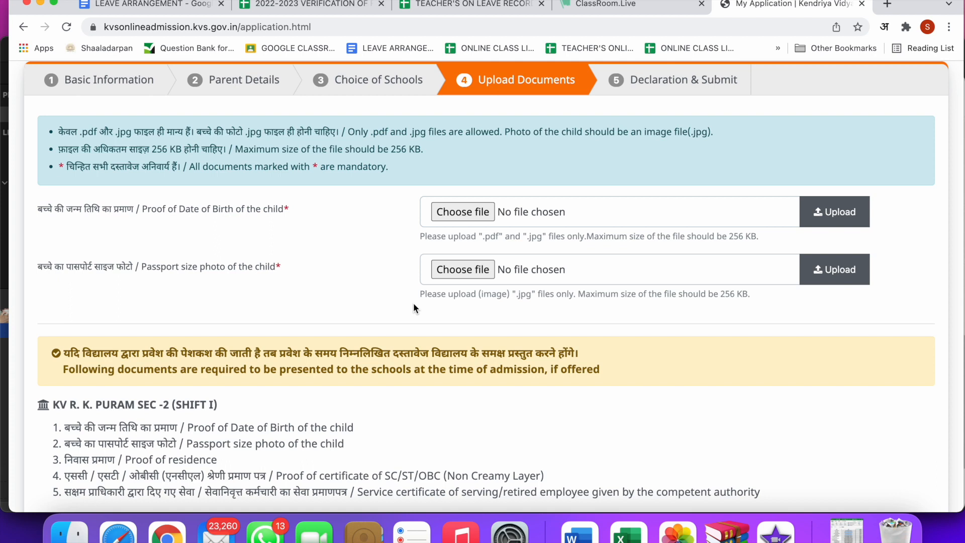
Select BEACH.jpeg from the Pictures folder for the child's date-of-birth proof field
{"action": "left_click", "coordinate": [463, 214]}
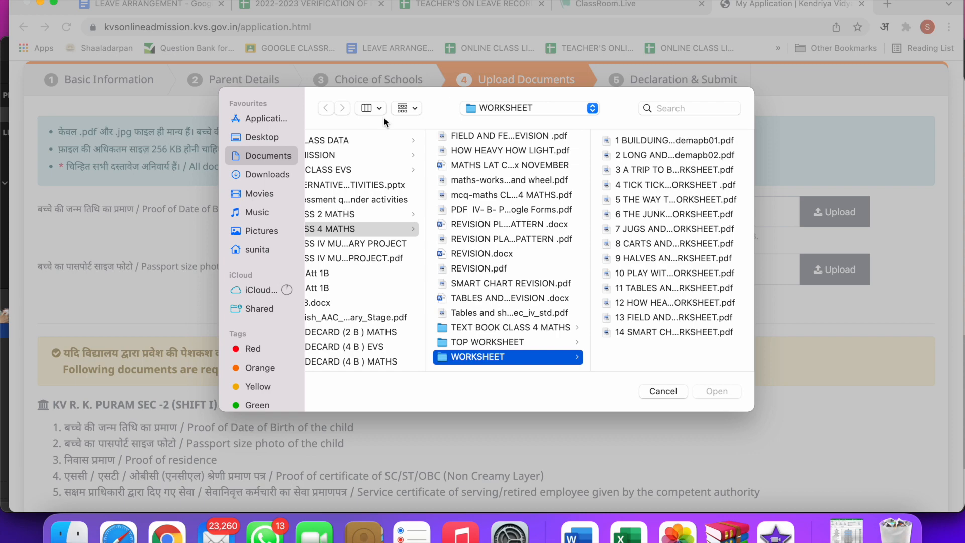
{"action": "left_click", "coordinate": [663, 391]}
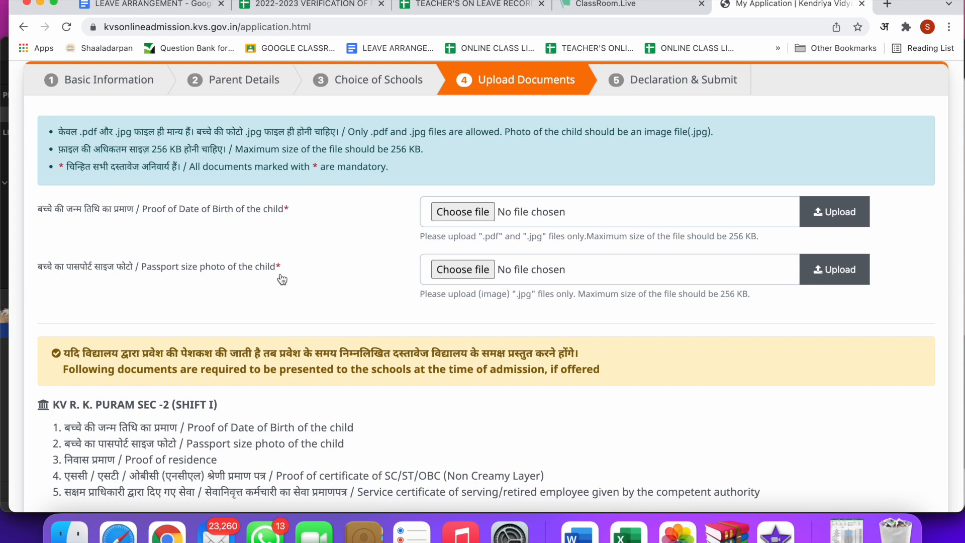
{"action": "left_click", "coordinate": [463, 211]}
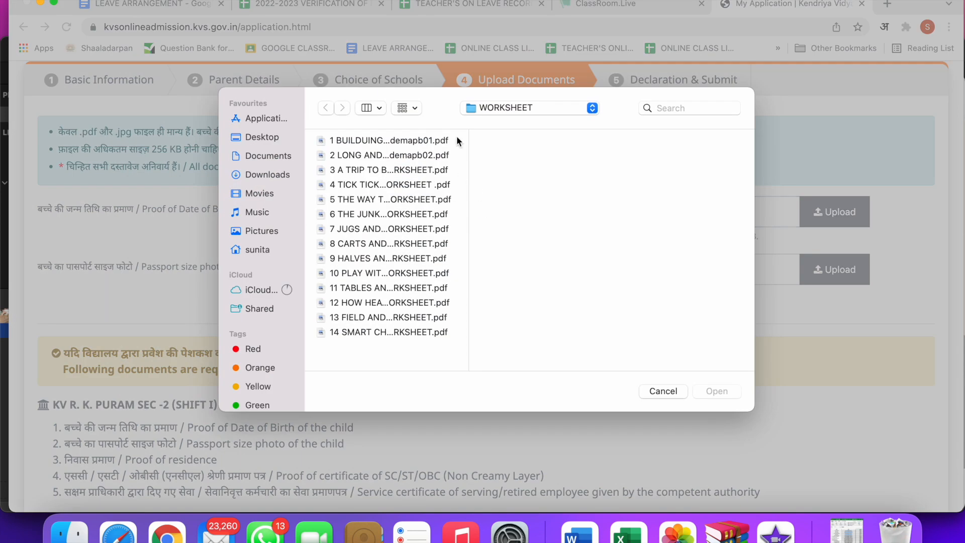
{"action": "left_click", "coordinate": [260, 231]}
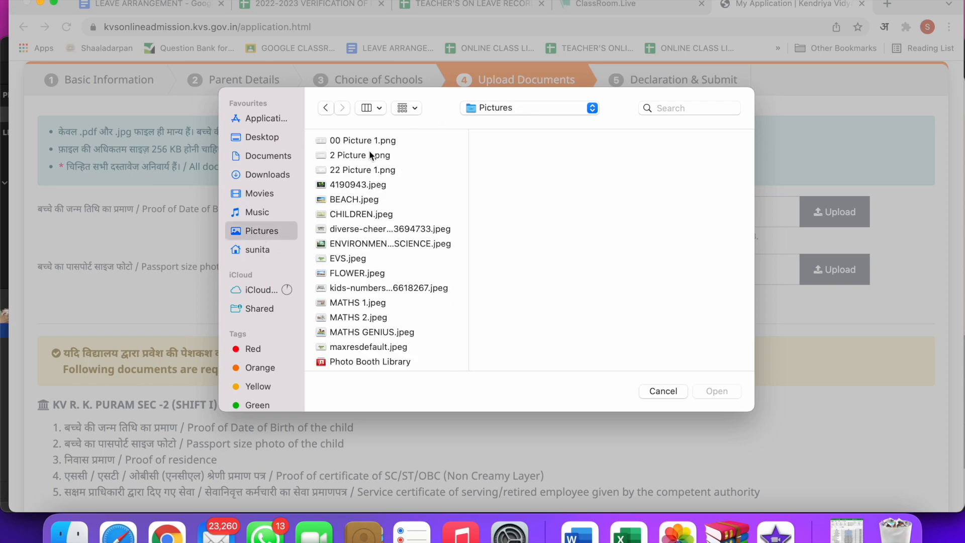
{"action": "left_click", "coordinate": [359, 202]}
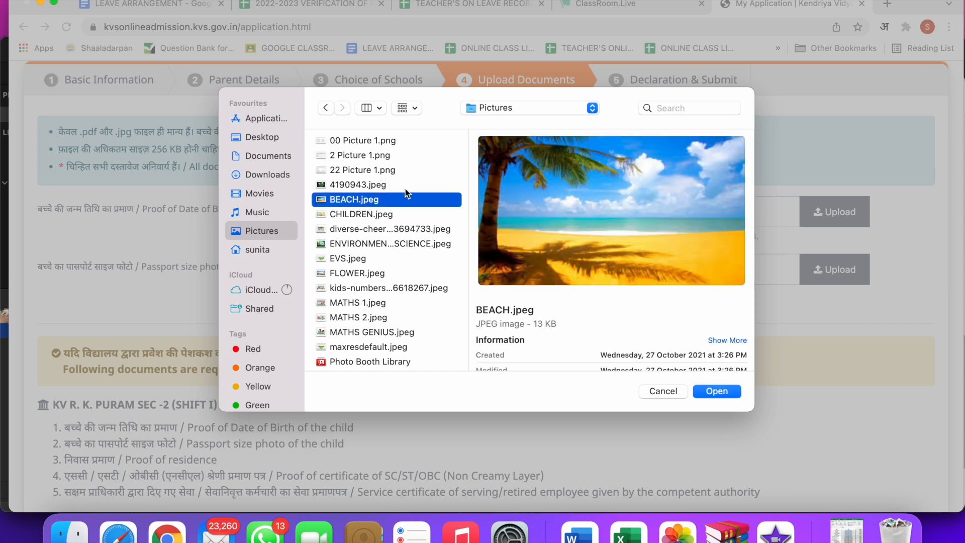
{"action": "left_click", "coordinate": [706, 391]}
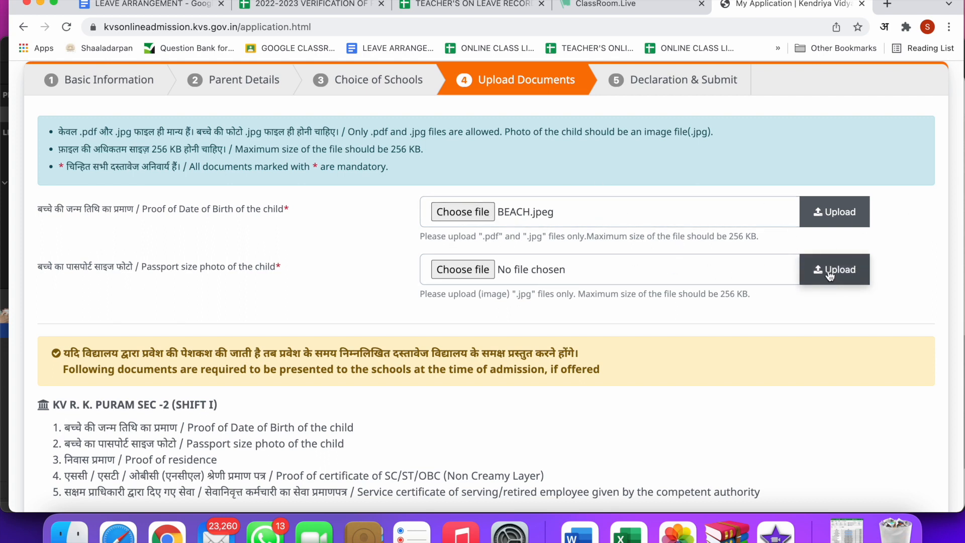
Select CHILDREN.jpeg as the child's passport photo file
{"action": "left_click", "coordinate": [473, 273]}
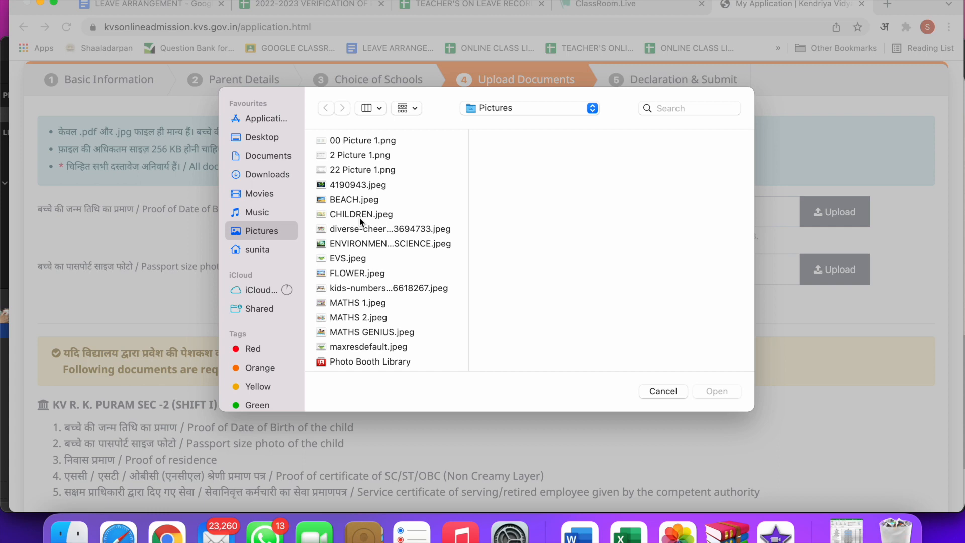
{"action": "left_click", "coordinate": [360, 215]}
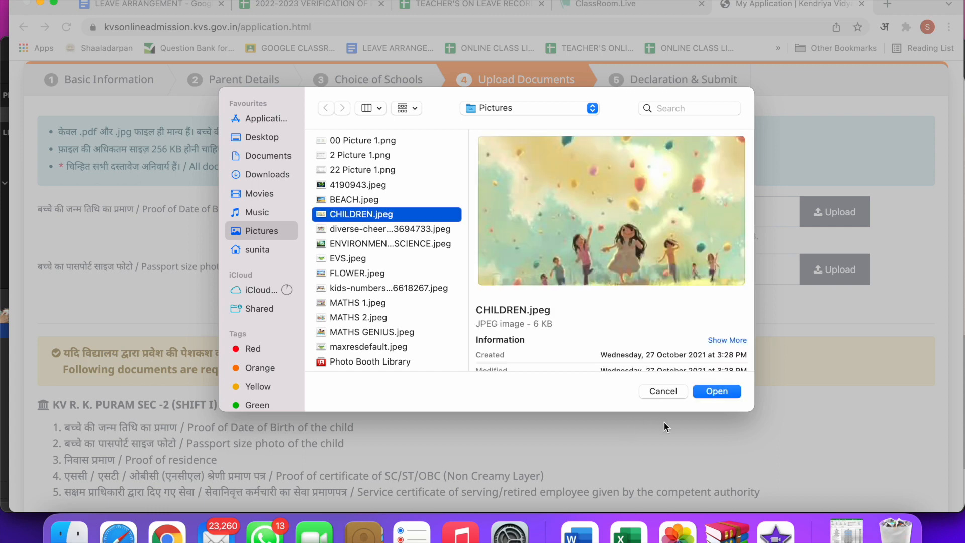
{"action": "left_click", "coordinate": [721, 394]}
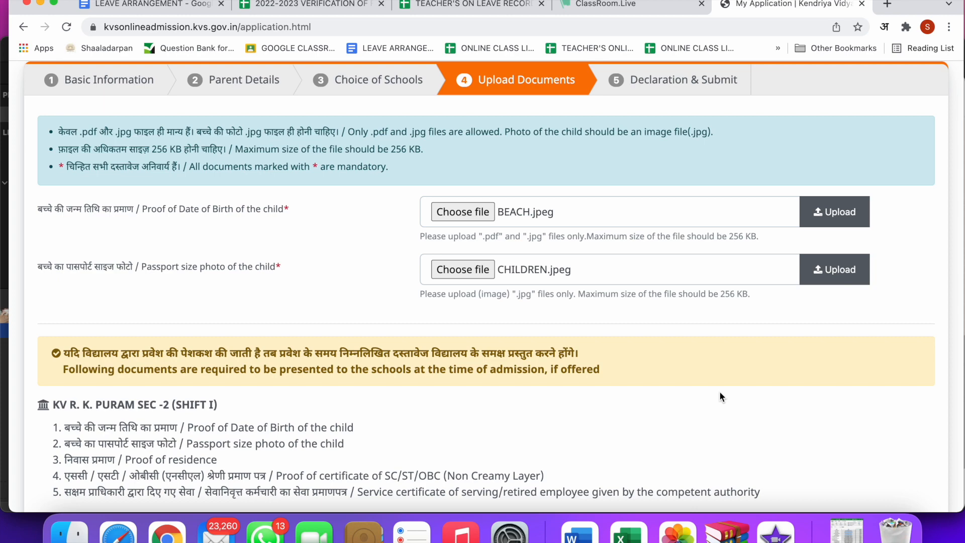
Upload the BEACH.jpeg birth proof and CHILDREN.jpeg photo, acknowledging each success message
{"action": "left_click", "coordinate": [837, 212]}
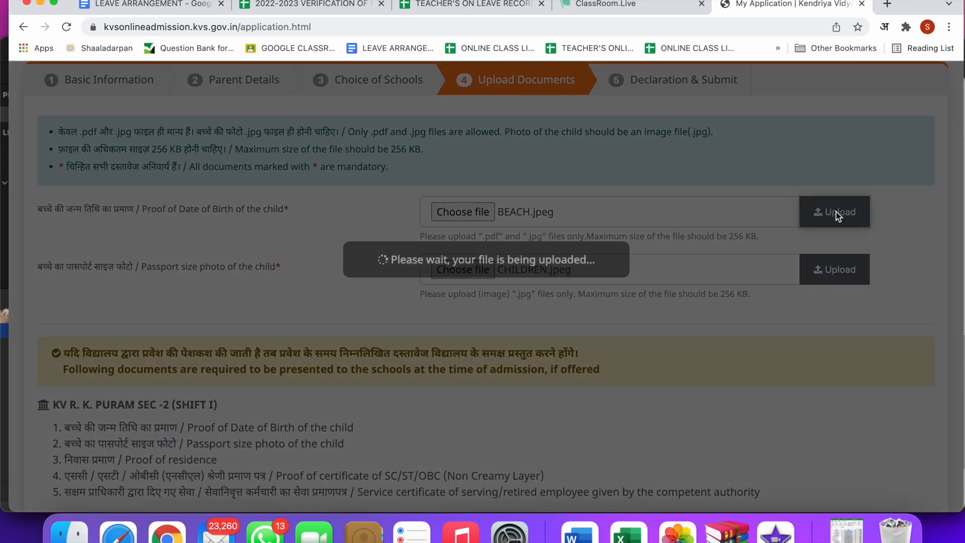
{"action": "left_click", "coordinate": [472, 359]}
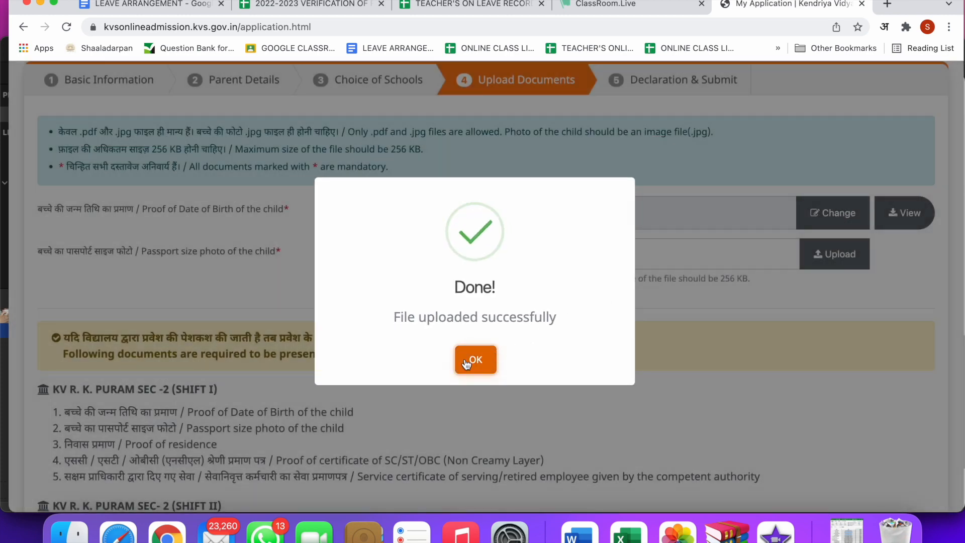
{"action": "left_click", "coordinate": [835, 254]}
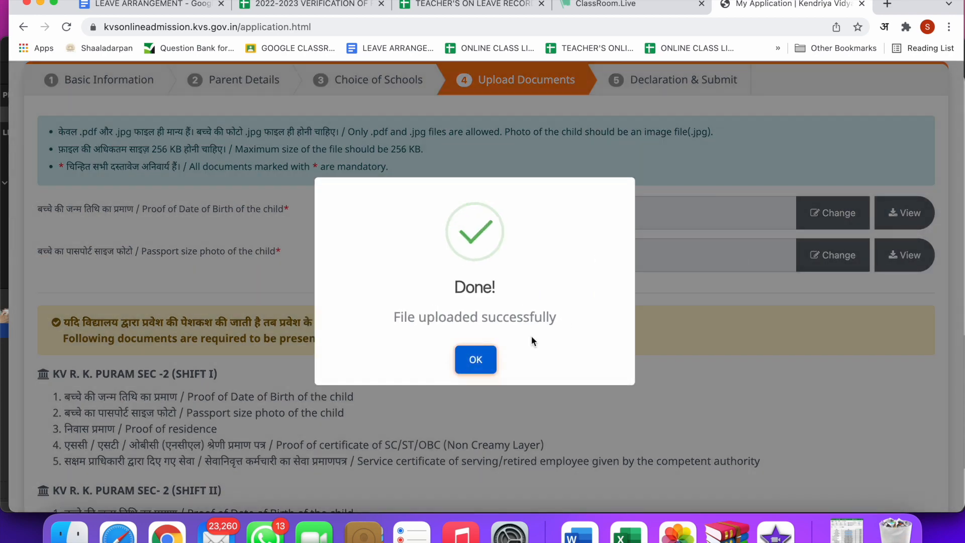
{"action": "left_click", "coordinate": [483, 358]}
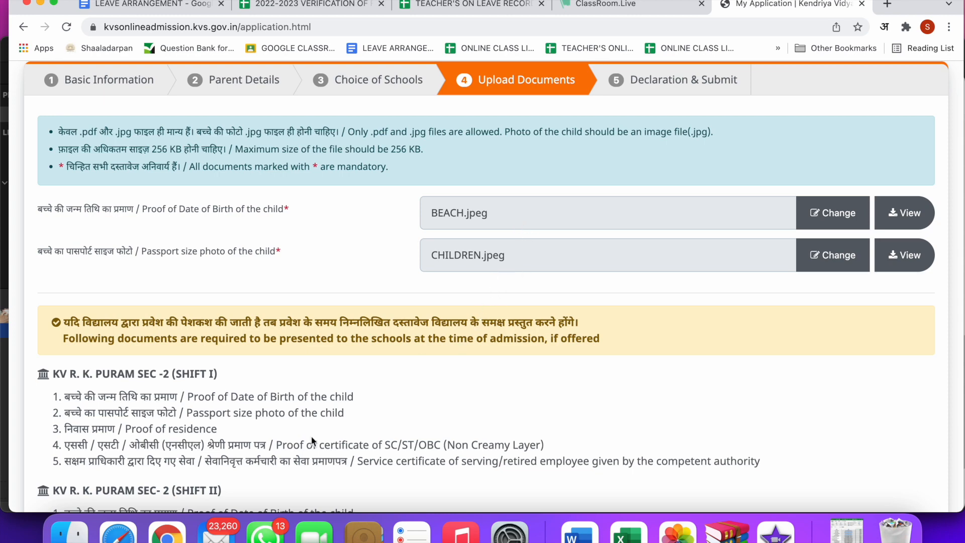
Scroll past the required-documents lists and continue to step 5, Declaration & Submit
{"action": "scroll", "coordinate": [347, 433], "scroll_direction": "down", "scroll_amount": 3}
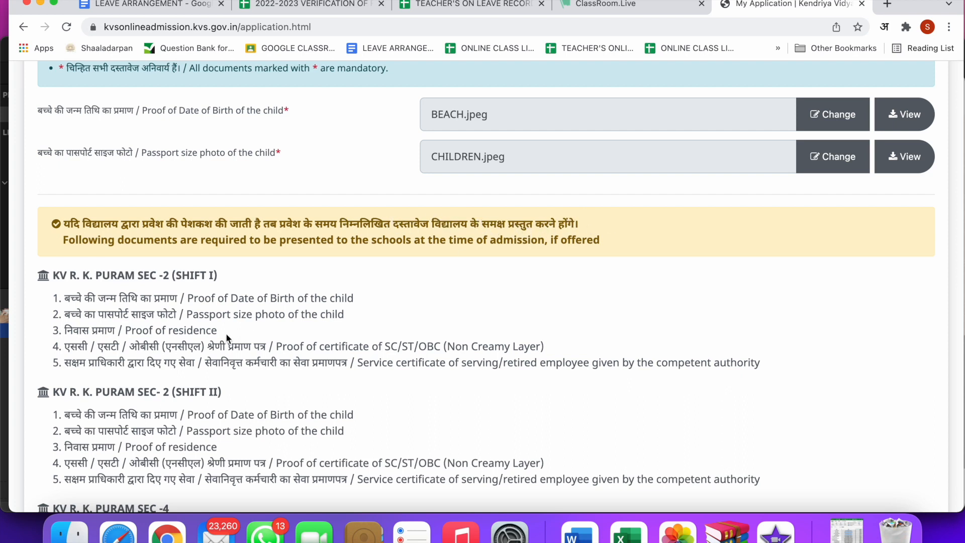
{"action": "scroll", "coordinate": [196, 298], "scroll_direction": "down", "scroll_amount": 2}
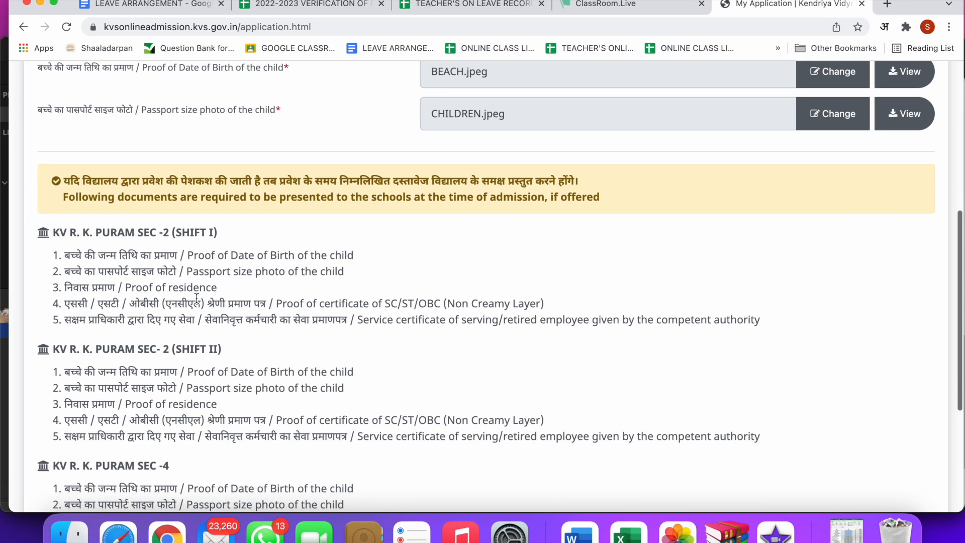
{"action": "scroll", "coordinate": [215, 303], "scroll_direction": "down", "scroll_amount": 5}
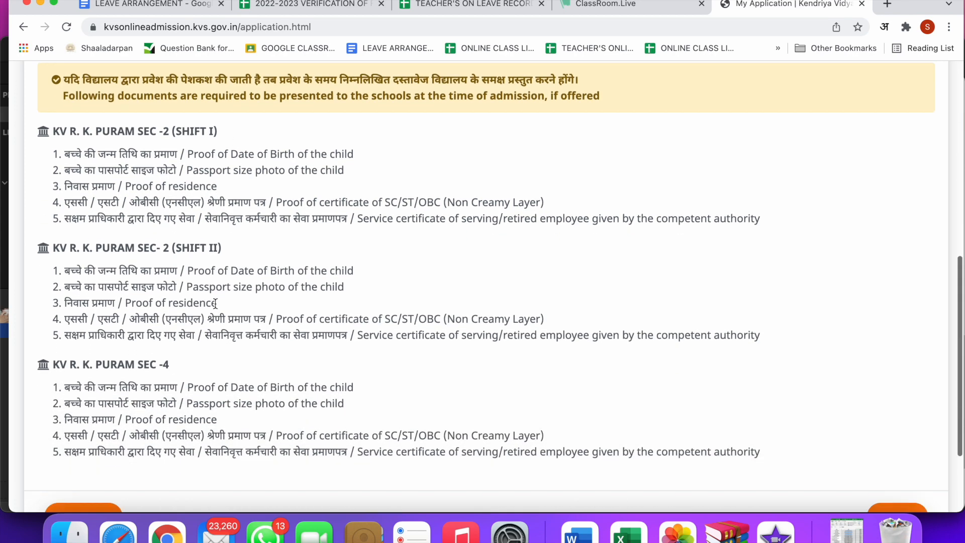
{"action": "scroll", "coordinate": [215, 303], "scroll_direction": "down", "scroll_amount": 3}
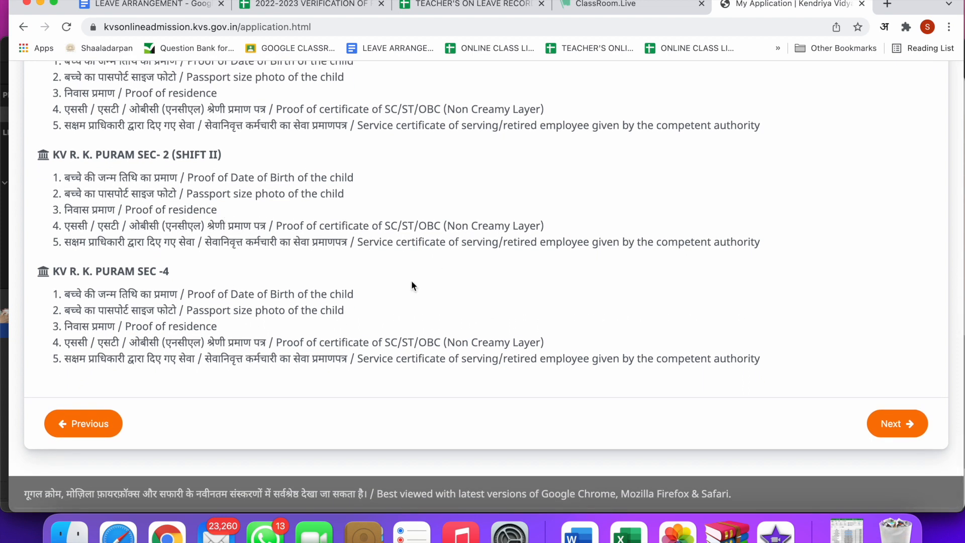
{"action": "left_click", "coordinate": [892, 423]}
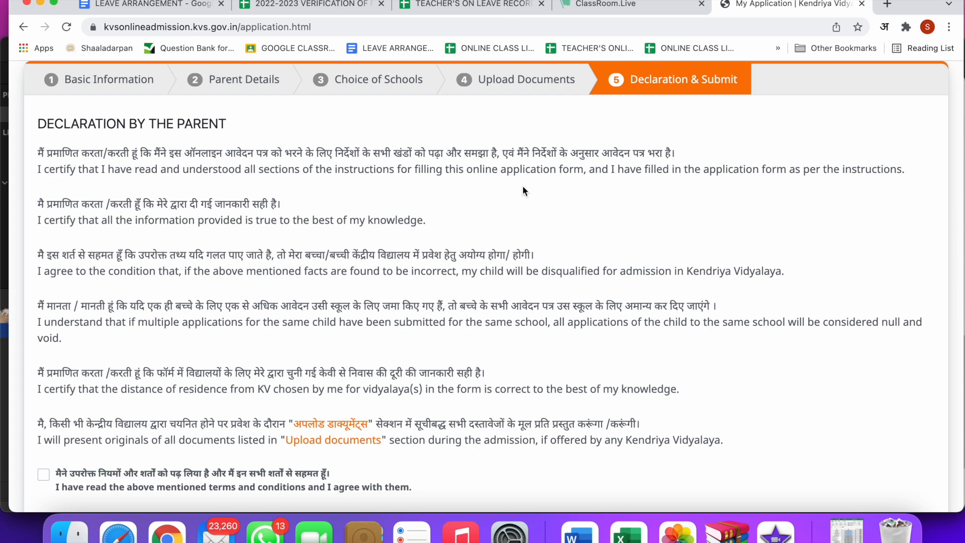
Tick the 'I have read the above mentioned terms and conditions' checkbox under the declaration
{"action": "scroll", "coordinate": [522, 191], "scroll_direction": "down", "scroll_amount": 5}
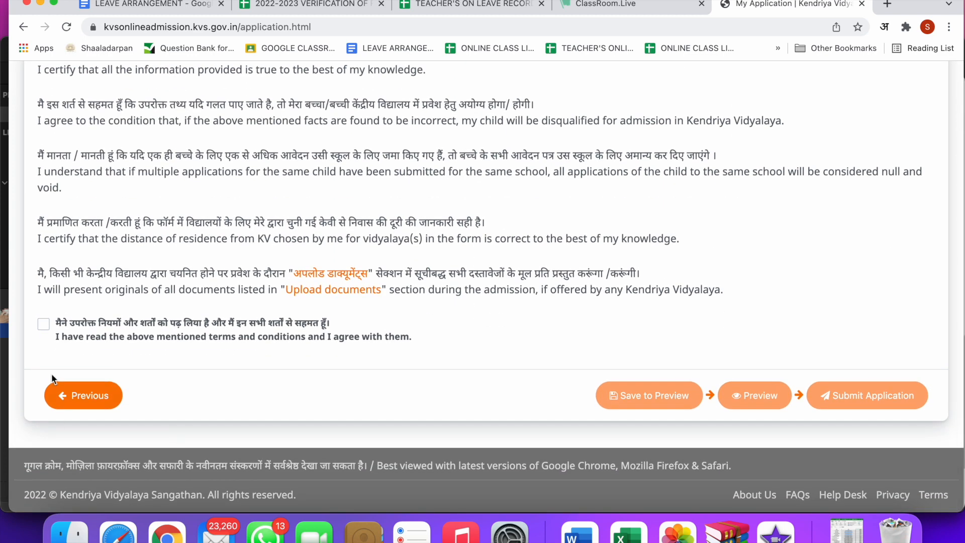
{"action": "left_click", "coordinate": [44, 326]}
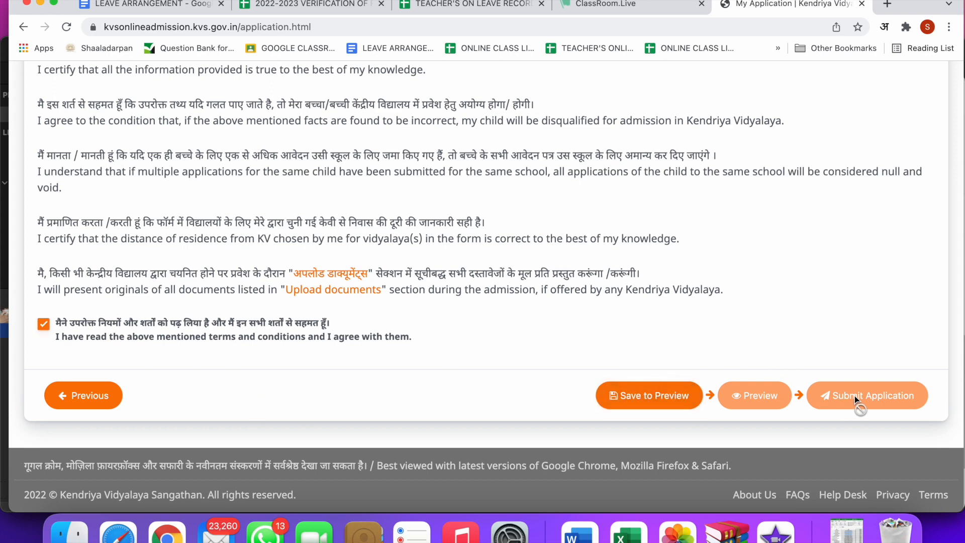
Save the application data with Save to Preview and acknowledge the Done confirmation
{"action": "left_click", "coordinate": [639, 399]}
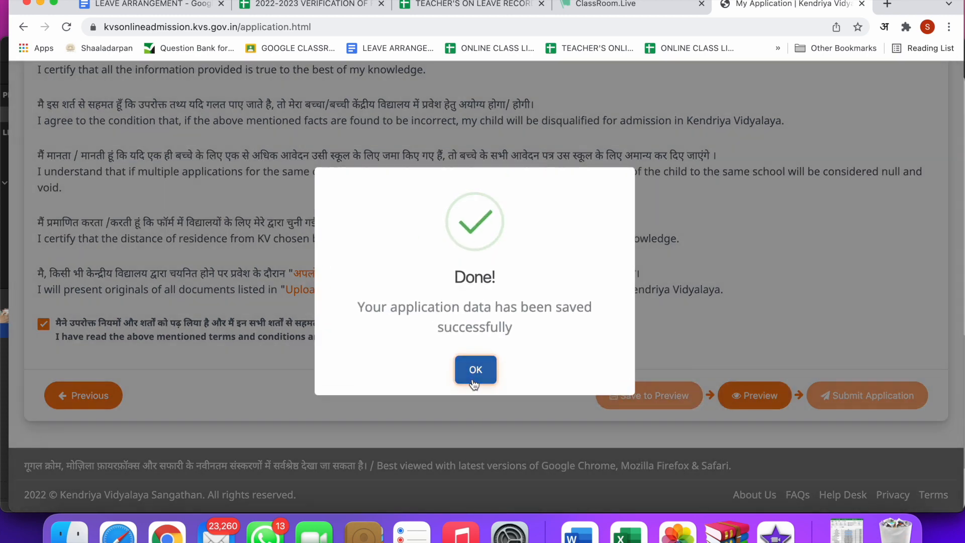
{"action": "left_click", "coordinate": [466, 378]}
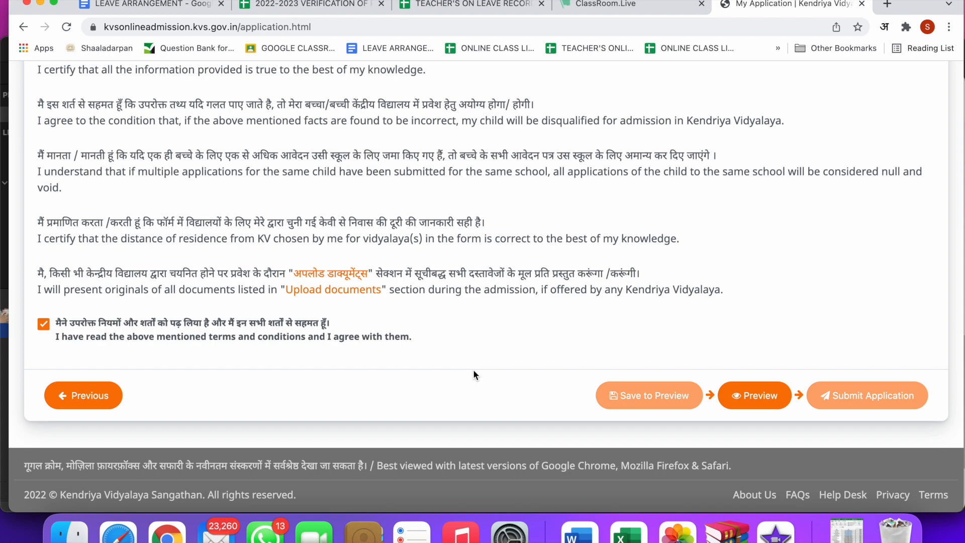
{"action": "scroll", "coordinate": [463, 291], "scroll_direction": "up", "scroll_amount": 10}
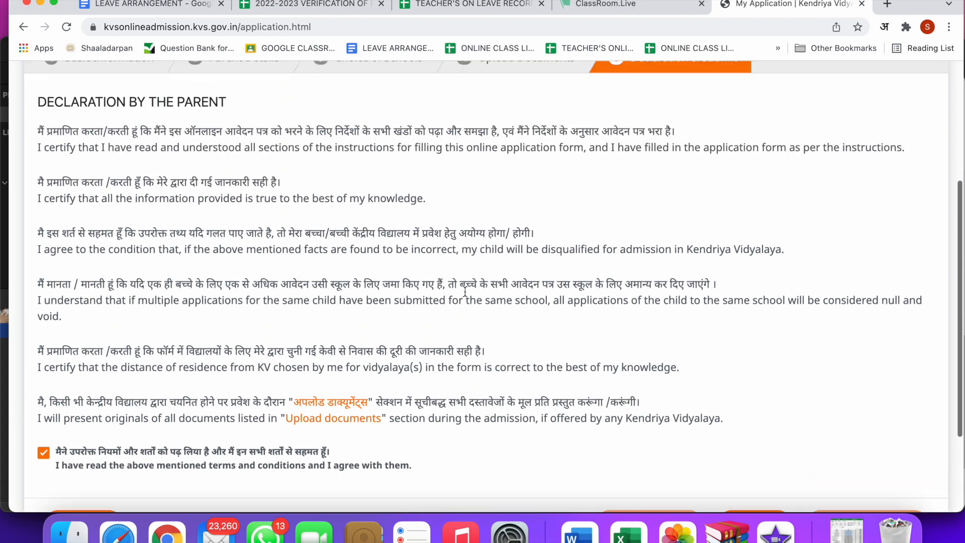
{"action": "scroll", "coordinate": [464, 291], "scroll_direction": "down", "scroll_amount": 10}
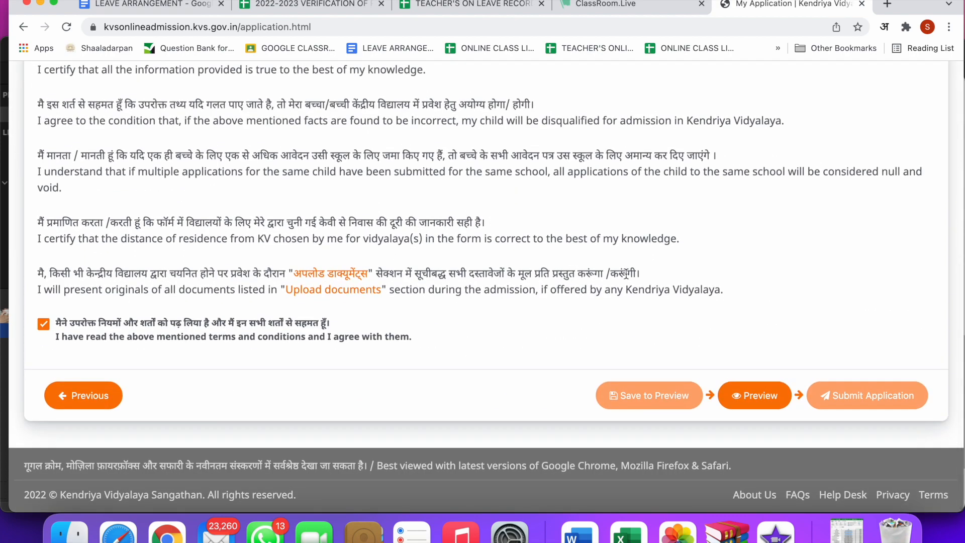
{"action": "scroll", "coordinate": [560, 230], "scroll_direction": "up", "scroll_amount": 10}
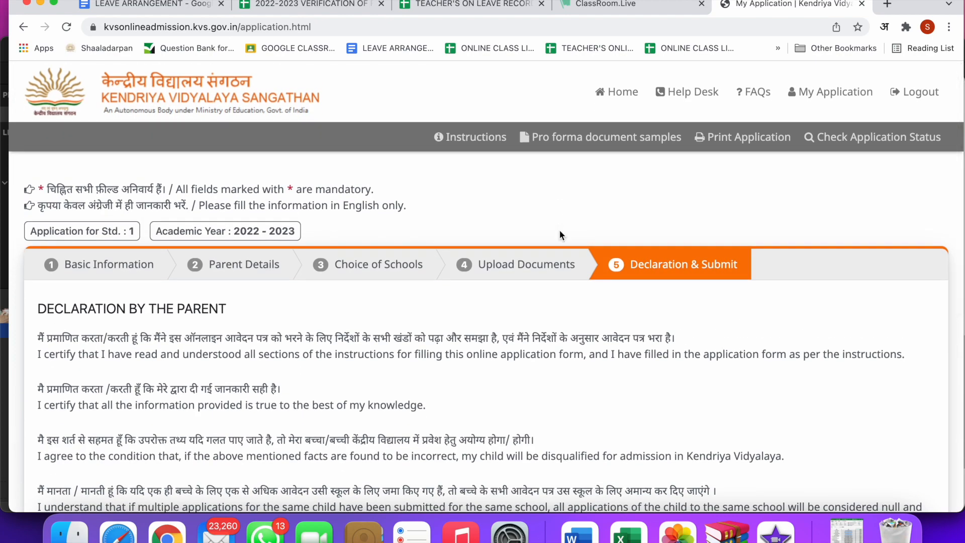
{"action": "scroll", "coordinate": [560, 230], "scroll_direction": "down", "scroll_amount": 10}
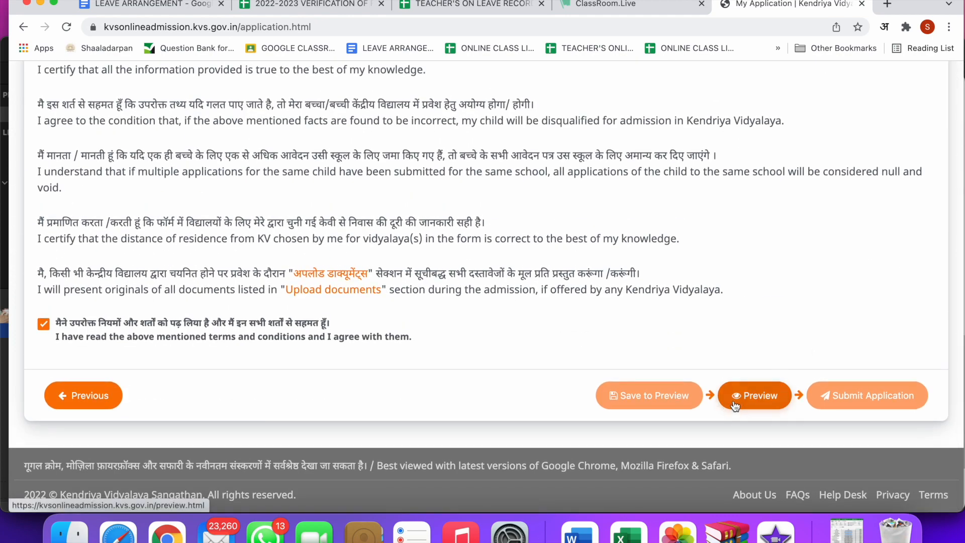
Review the preview of the Std. 1, 2022-2023 application, then return to the My Application tab
{"action": "left_click", "coordinate": [742, 400]}
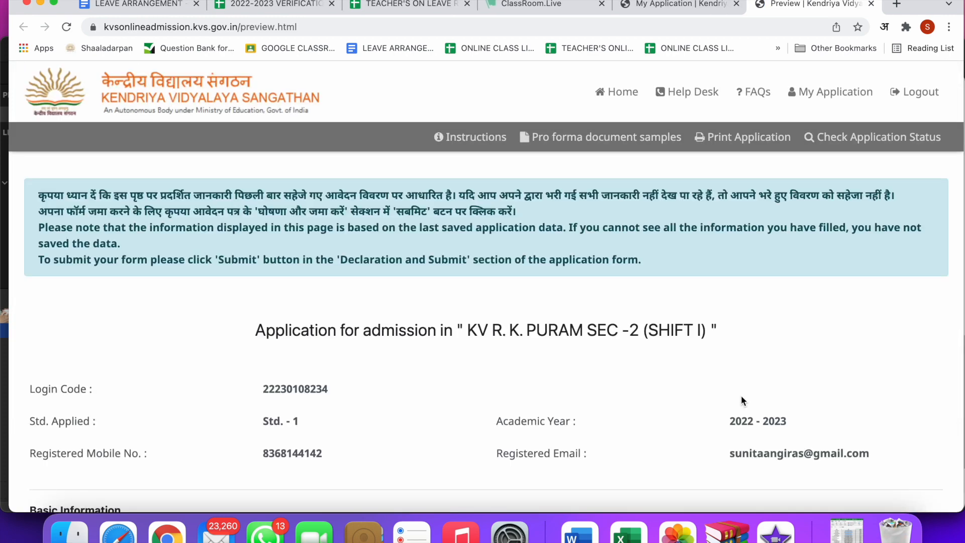
{"action": "scroll", "coordinate": [526, 352], "scroll_direction": "down", "scroll_amount": 8}
{"action": "scroll", "coordinate": [532, 345], "scroll_direction": "up", "scroll_amount": 3}
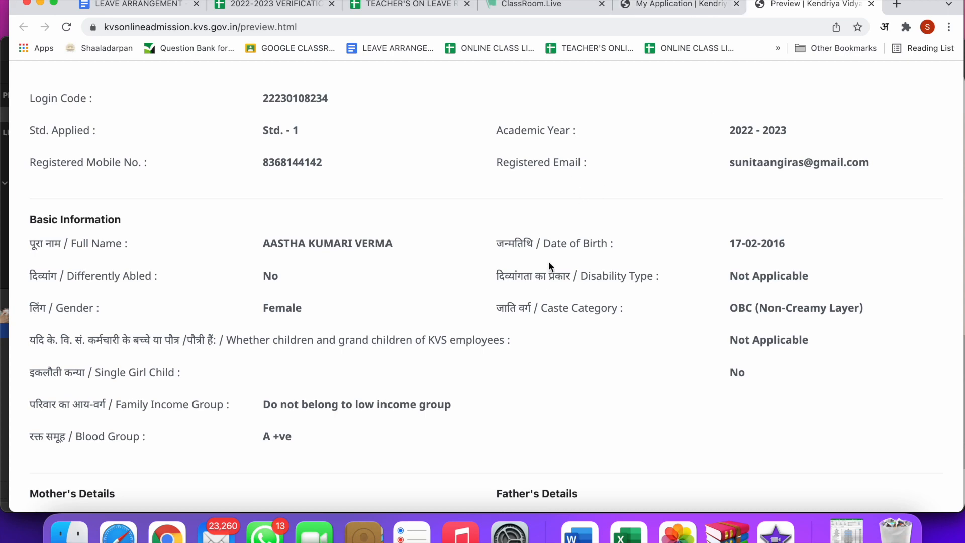
{"action": "scroll", "coordinate": [548, 264], "scroll_direction": "down", "scroll_amount": 4}
{"action": "scroll", "coordinate": [550, 267], "scroll_direction": "down", "scroll_amount": 13}
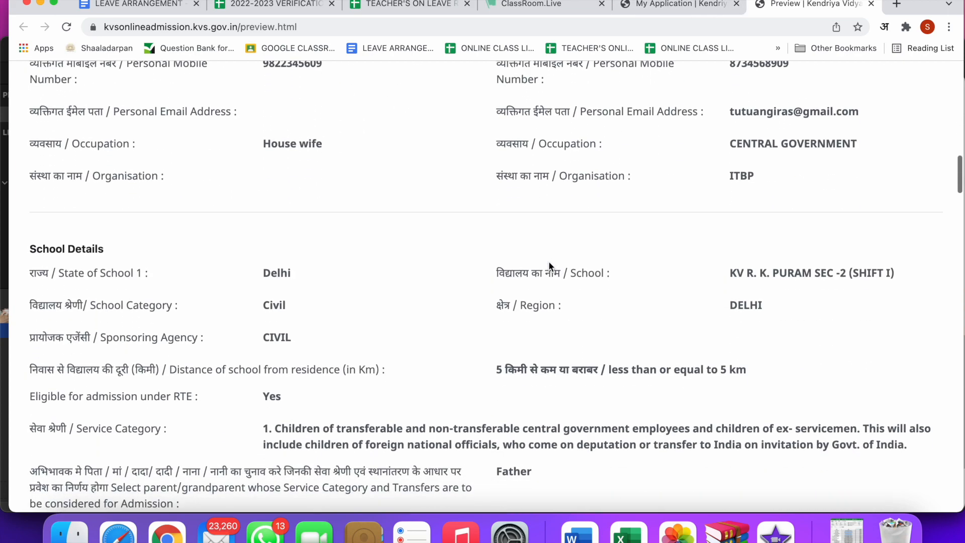
{"action": "scroll", "coordinate": [549, 261], "scroll_direction": "down", "scroll_amount": 9}
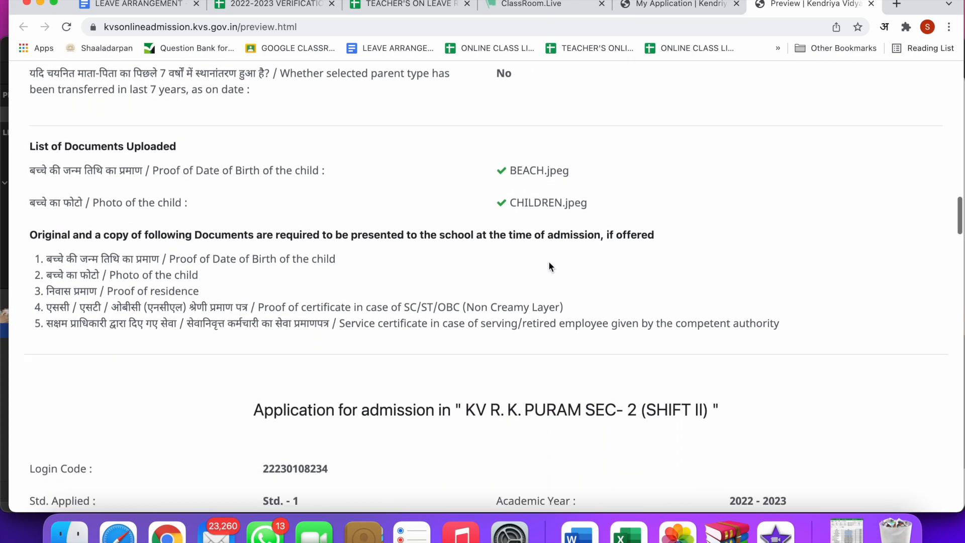
{"action": "scroll", "coordinate": [549, 261], "scroll_direction": "down", "scroll_amount": 15}
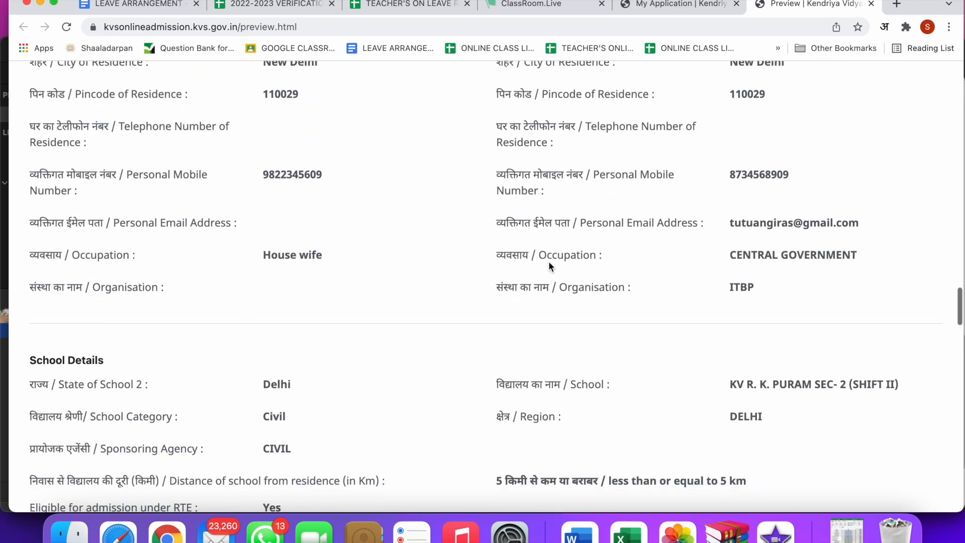
{"action": "scroll", "coordinate": [549, 267], "scroll_direction": "down", "scroll_amount": 20}
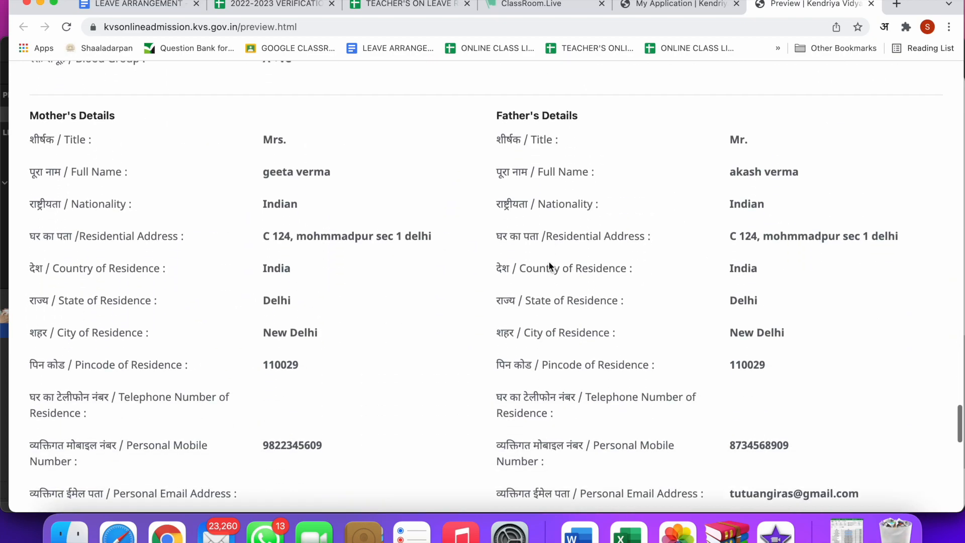
{"action": "scroll", "coordinate": [549, 266], "scroll_direction": "down", "scroll_amount": 7}
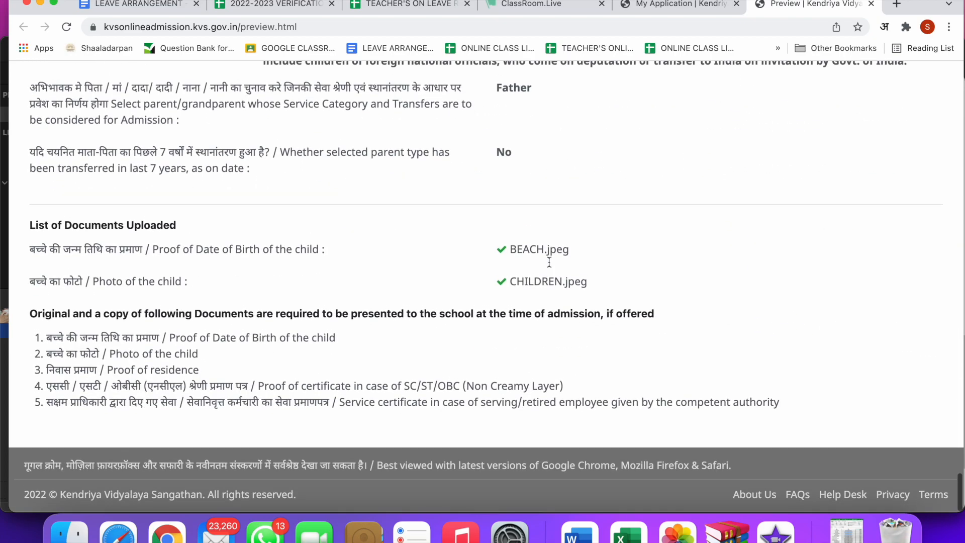
{"action": "scroll", "coordinate": [549, 266], "scroll_direction": "up", "scroll_amount": 3}
{"action": "scroll", "coordinate": [548, 261], "scroll_direction": "up", "scroll_amount": 20}
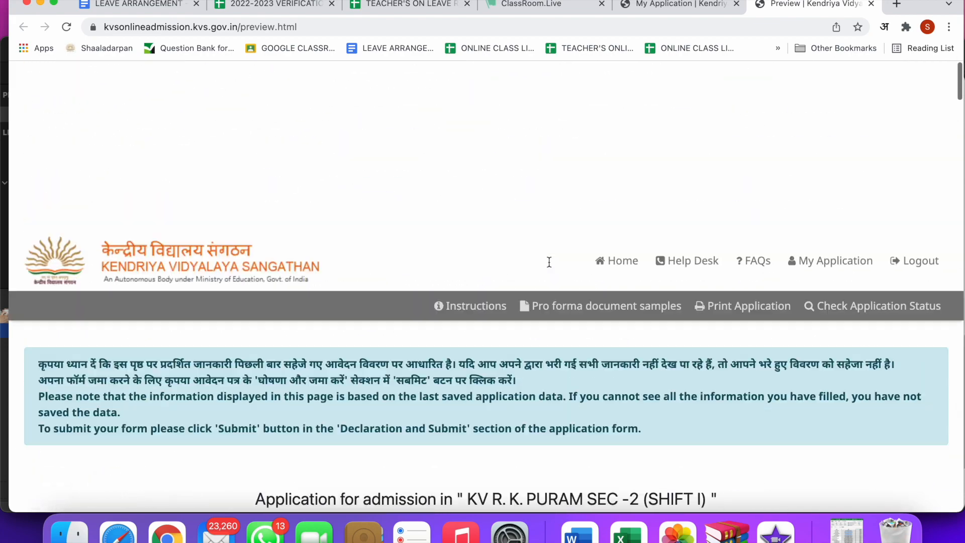
{"action": "scroll", "coordinate": [550, 262], "scroll_direction": "down", "scroll_amount": 1}
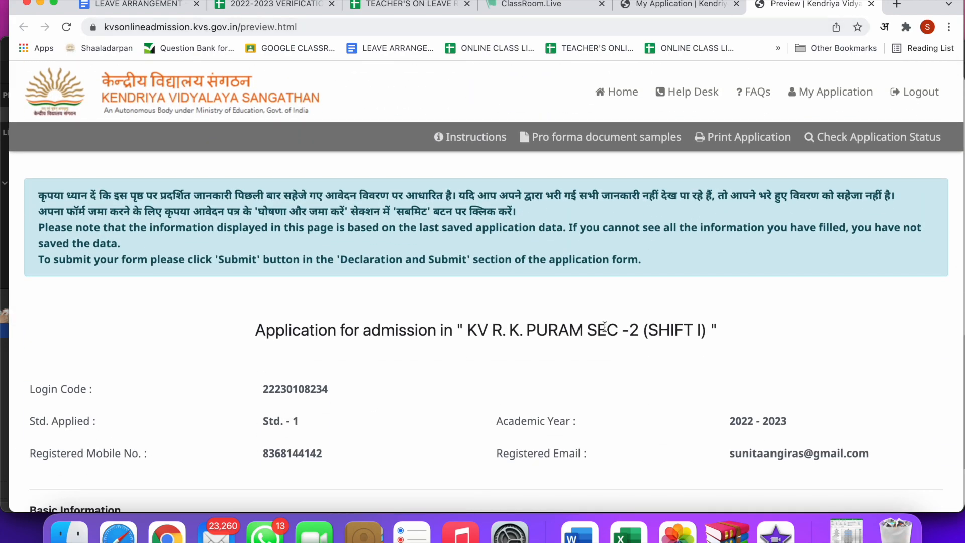
{"action": "left_click", "coordinate": [661, 9]}
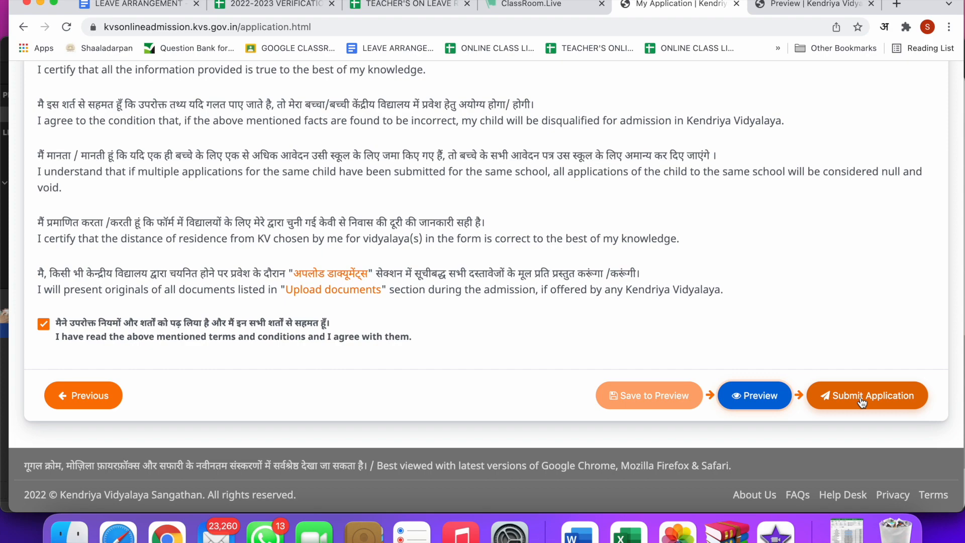
Start final submission with Submit Application at the bottom of the Declaration & Submit step
{"action": "scroll", "coordinate": [619, 200], "scroll_direction": "up", "scroll_amount": 15}
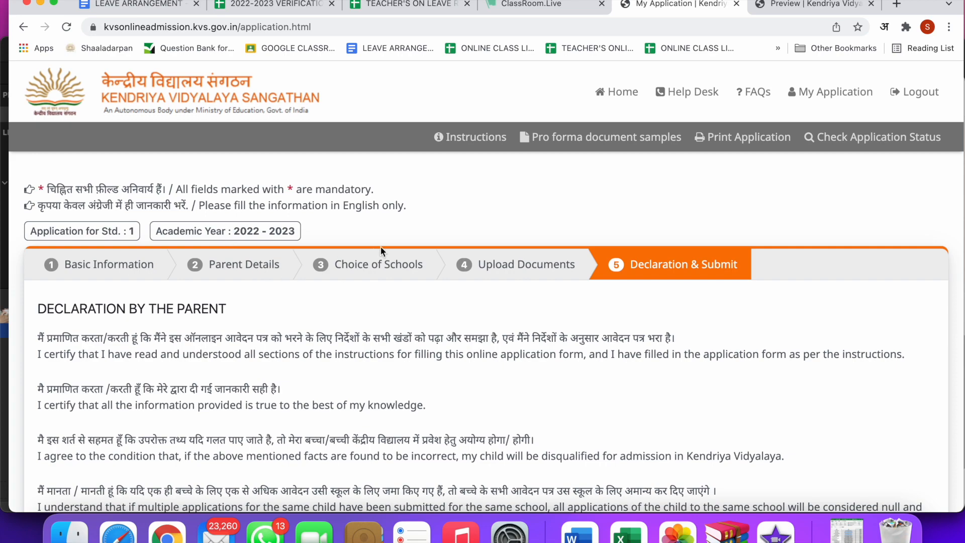
{"action": "scroll", "coordinate": [341, 358], "scroll_direction": "down", "scroll_amount": 10}
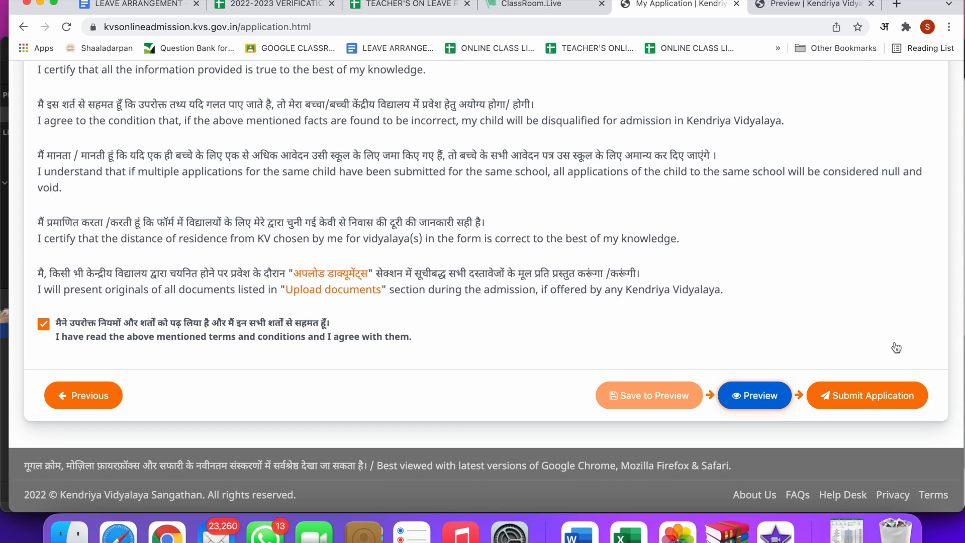
{"action": "left_click", "coordinate": [871, 400]}
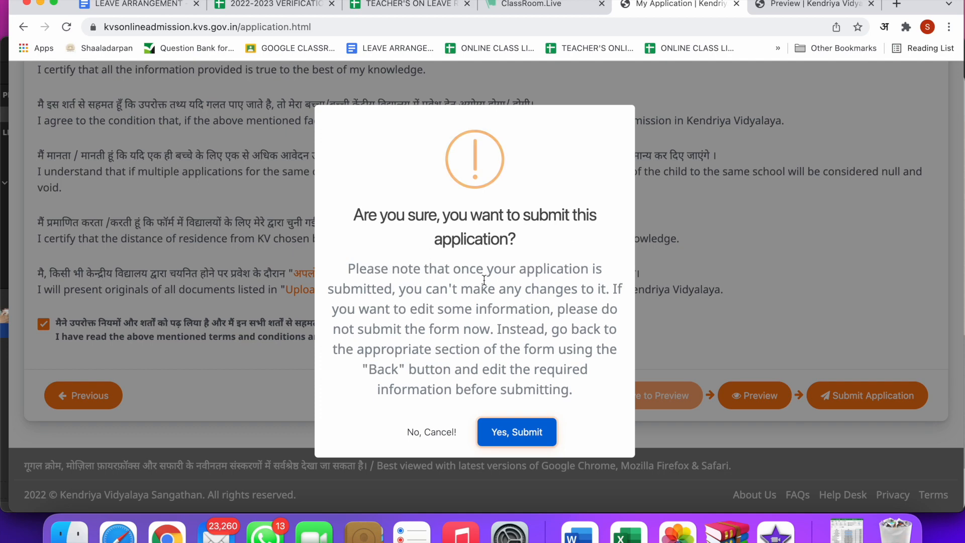
Confirm with 'Yes, Submit' and verify using the OTP received by SMS
{"action": "left_click", "coordinate": [525, 436]}
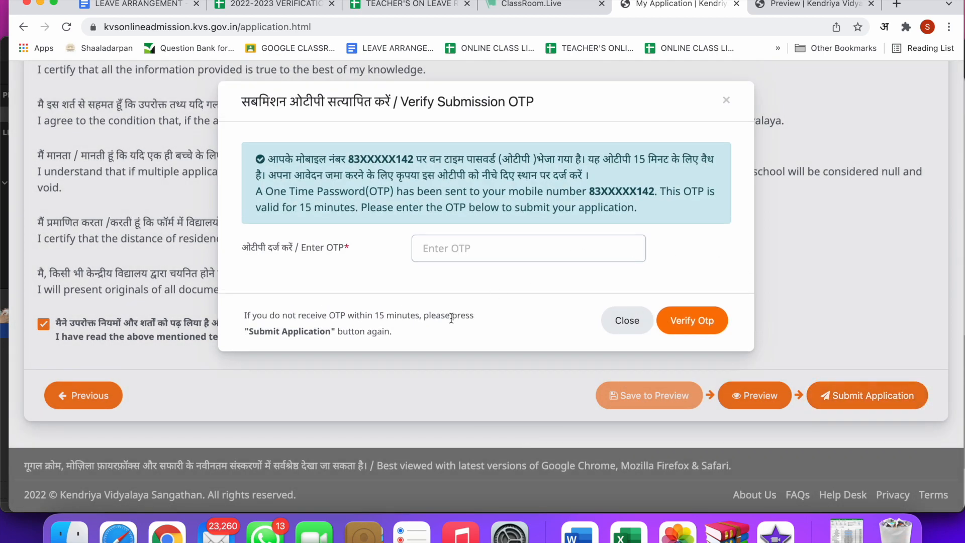
{"action": "left_click", "coordinate": [452, 257]}
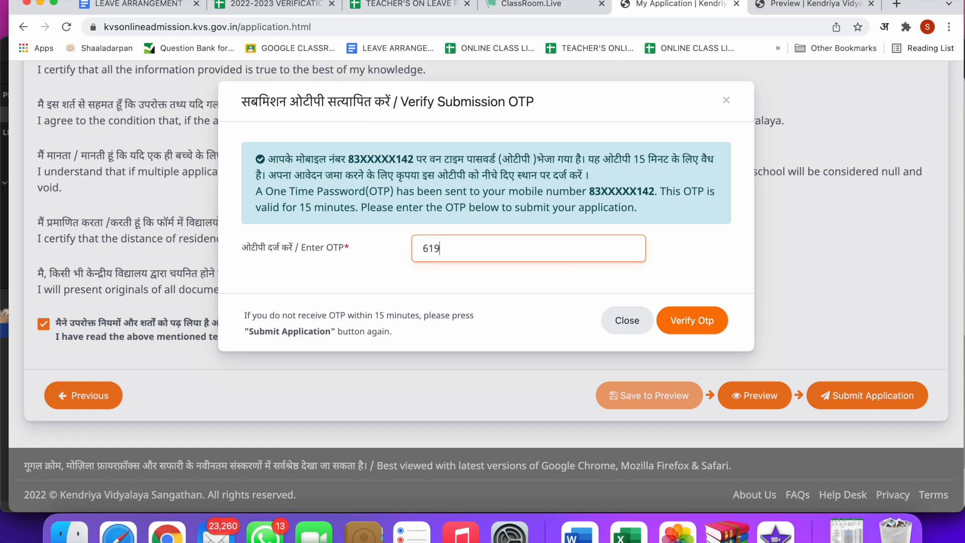
{"action": "left_click", "coordinate": [696, 326]}
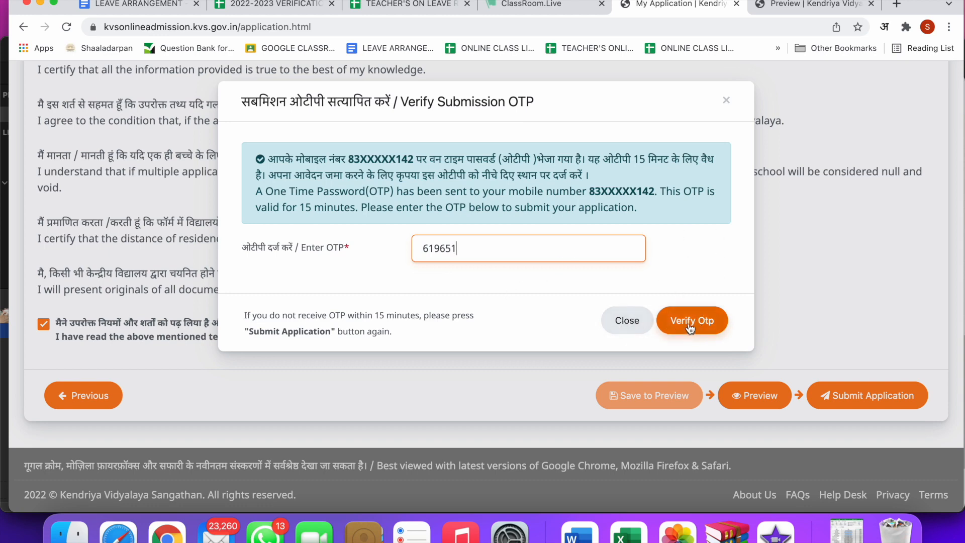
{"action": "left_click", "coordinate": [693, 325]}
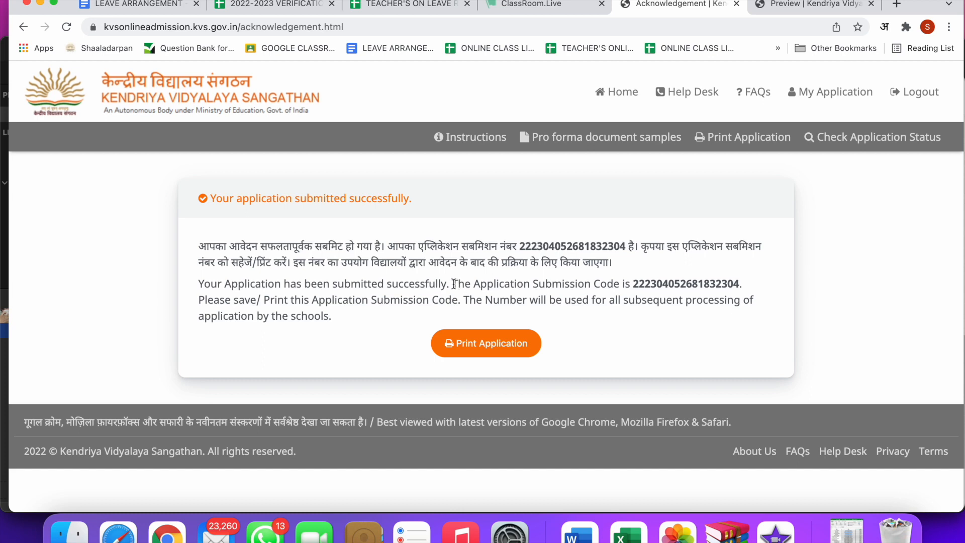
Select the sentence 'The Application Submission Code is …' on the acknowledgement page
{"action": "left_click_drag", "start_coordinate": [454, 284], "coordinate": [746, 288]}
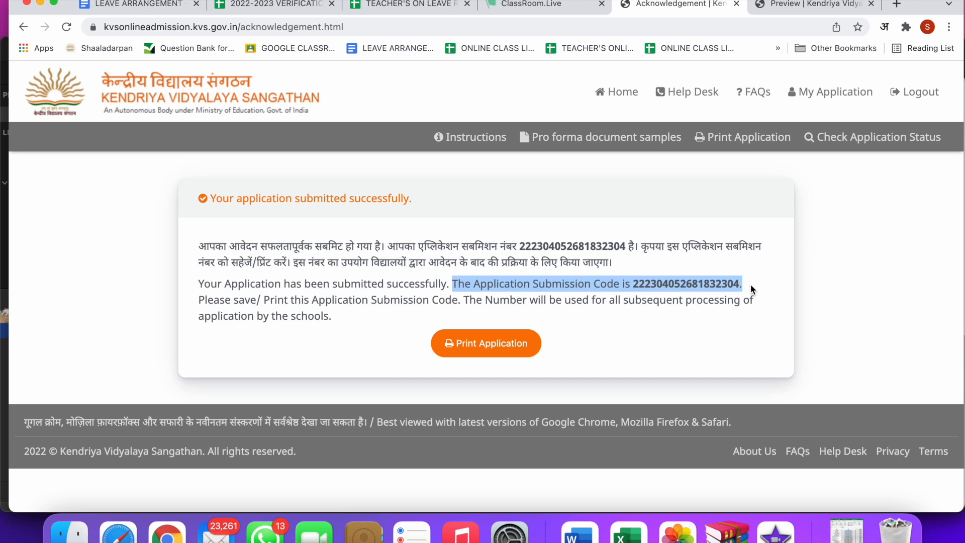
Open the submitted application, review it, and print it to a 6-page PDF preview
{"action": "left_click", "coordinate": [485, 347]}
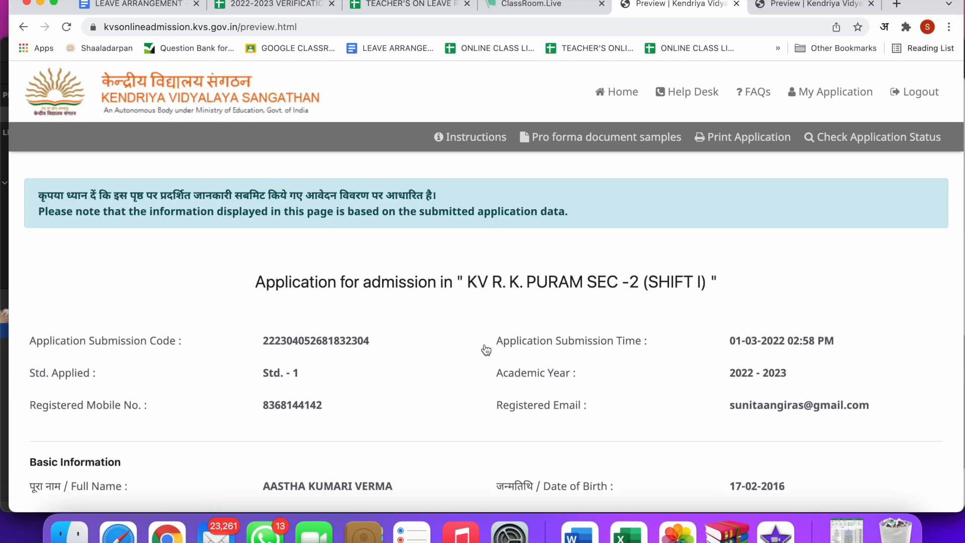
{"action": "scroll", "coordinate": [563, 381], "scroll_direction": "down", "scroll_amount": 1}
{"action": "scroll", "coordinate": [562, 386], "scroll_direction": "down", "scroll_amount": 20}
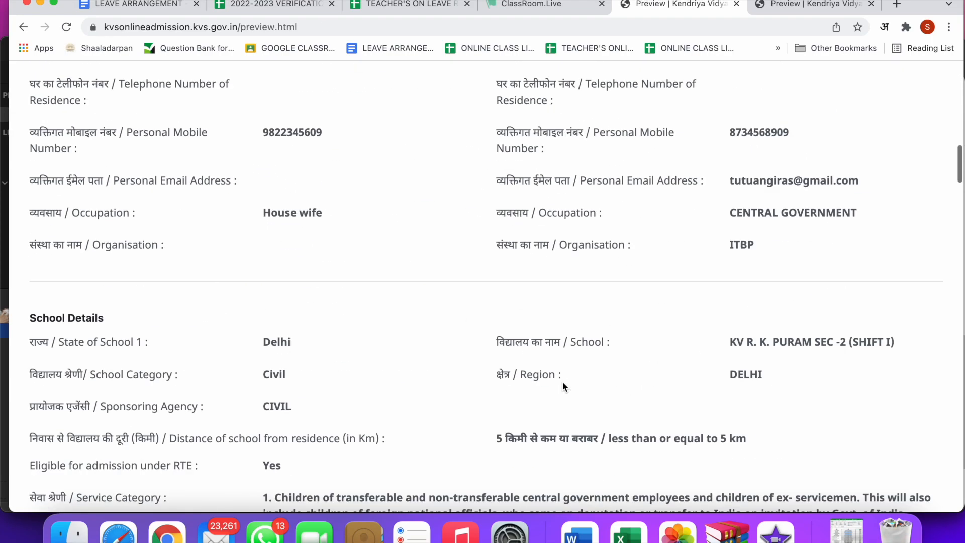
{"action": "scroll", "coordinate": [562, 386], "scroll_direction": "up", "scroll_amount": 10}
{"action": "scroll", "coordinate": [563, 385], "scroll_direction": "down", "scroll_amount": 10}
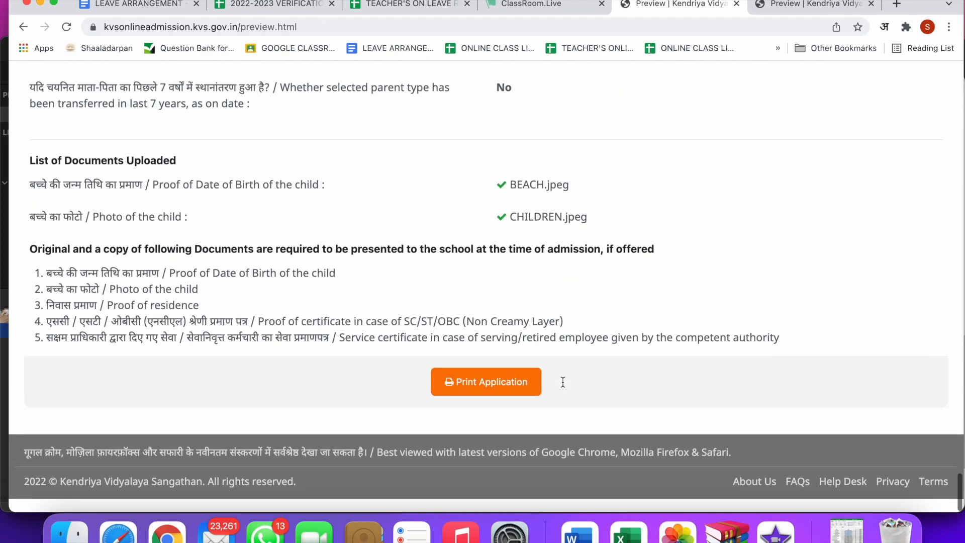
{"action": "left_click", "coordinate": [481, 396]}
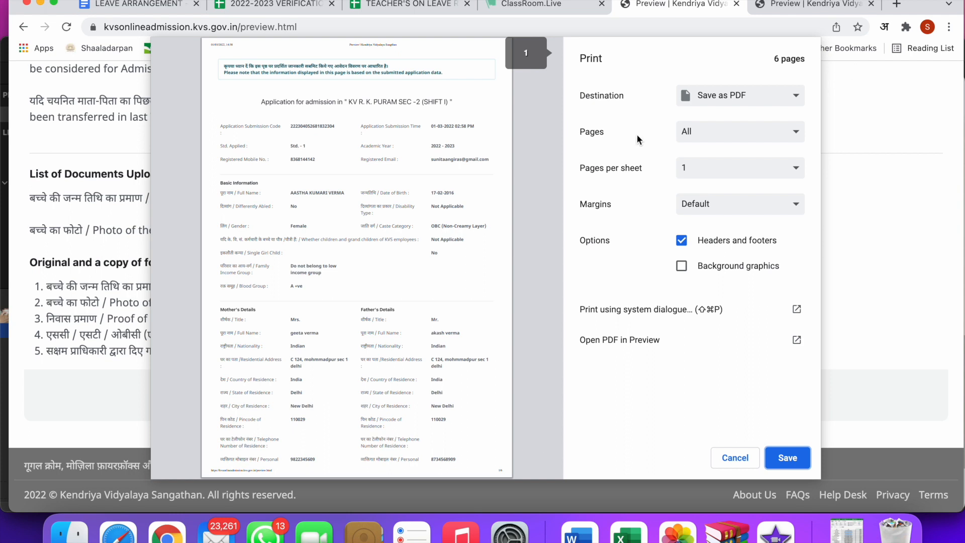
Save the application as a PDF into the Documents > MISCELLANEOUS folder
{"action": "scroll", "coordinate": [381, 196], "scroll_direction": "down", "scroll_amount": 5}
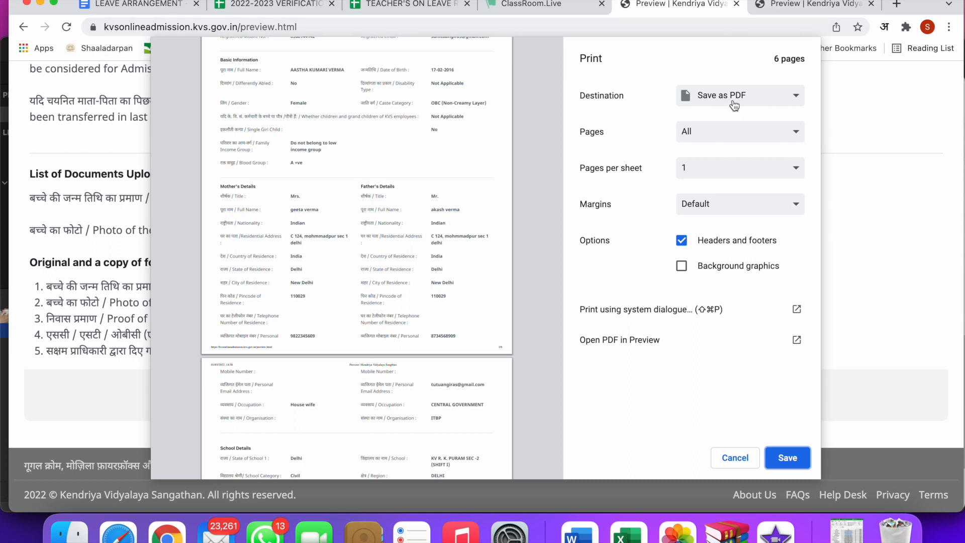
{"action": "left_click", "coordinate": [788, 460]}
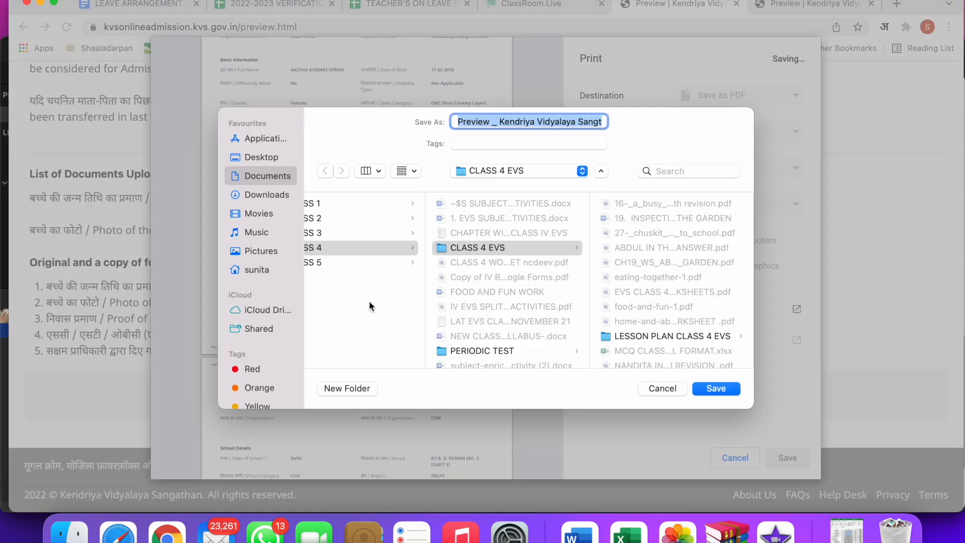
{"action": "left_click", "coordinate": [582, 171]}
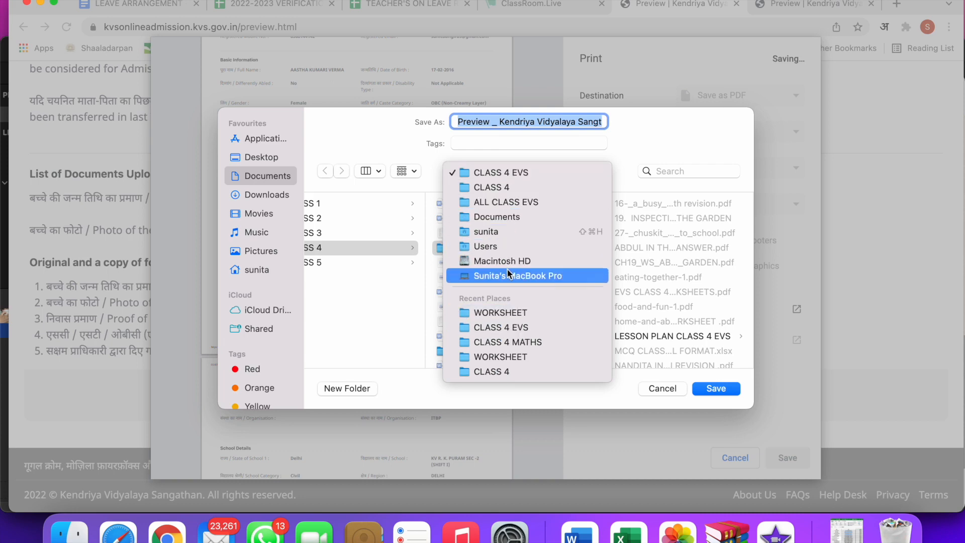
{"action": "left_click", "coordinate": [519, 218]}
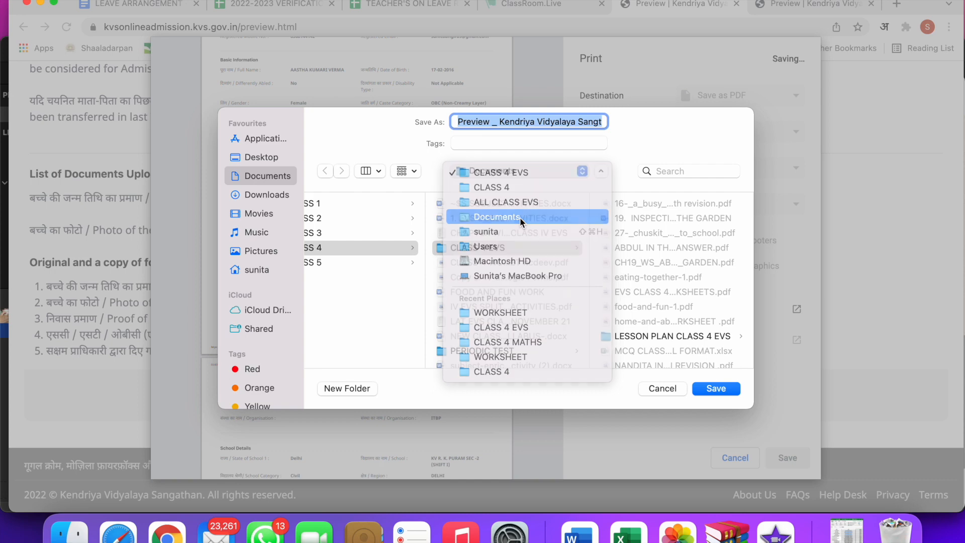
{"action": "scroll", "coordinate": [372, 312], "scroll_direction": "down", "scroll_amount": 10}
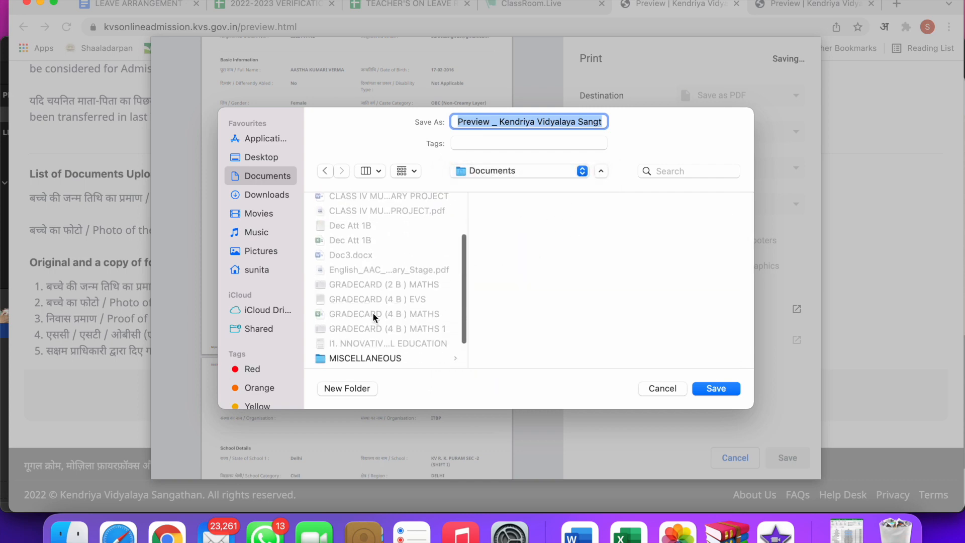
{"action": "left_click", "coordinate": [387, 296]}
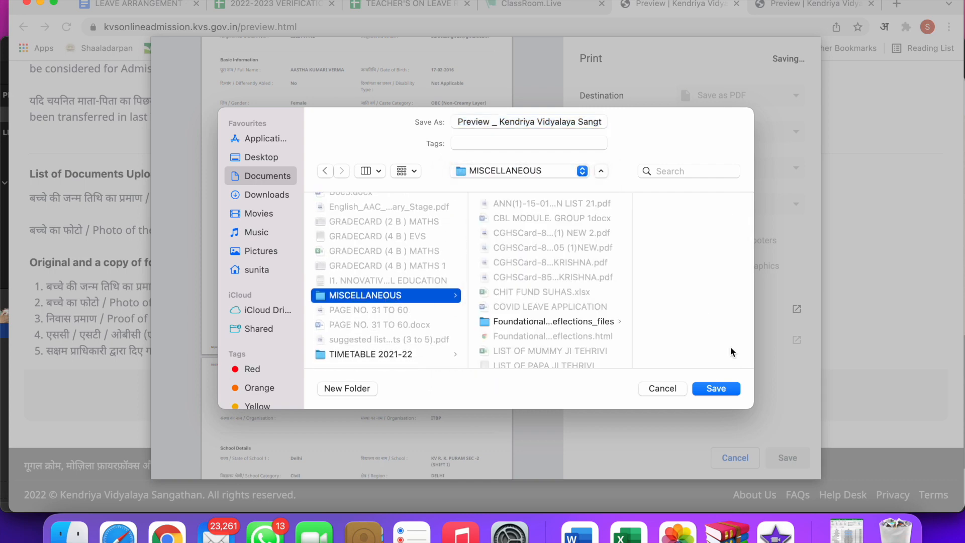
{"action": "left_click", "coordinate": [717, 388]}
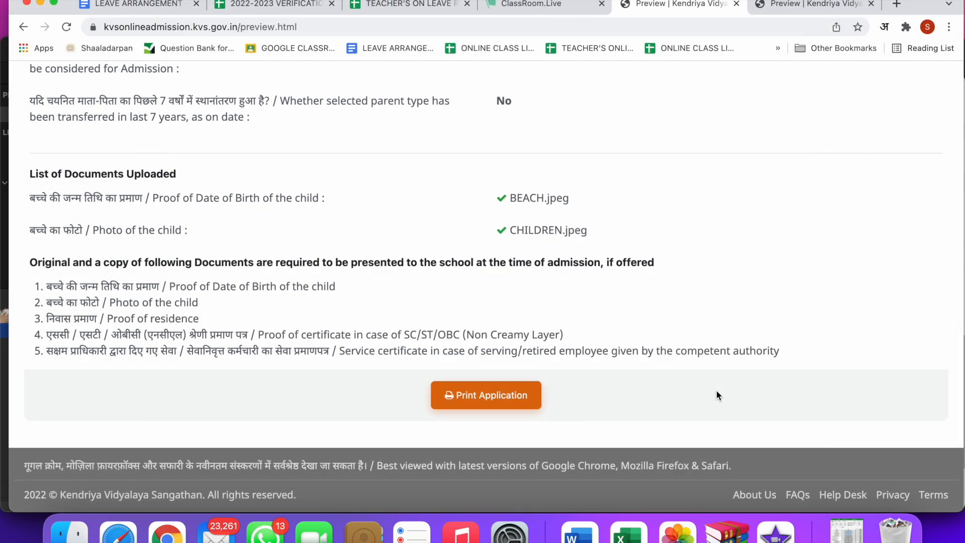